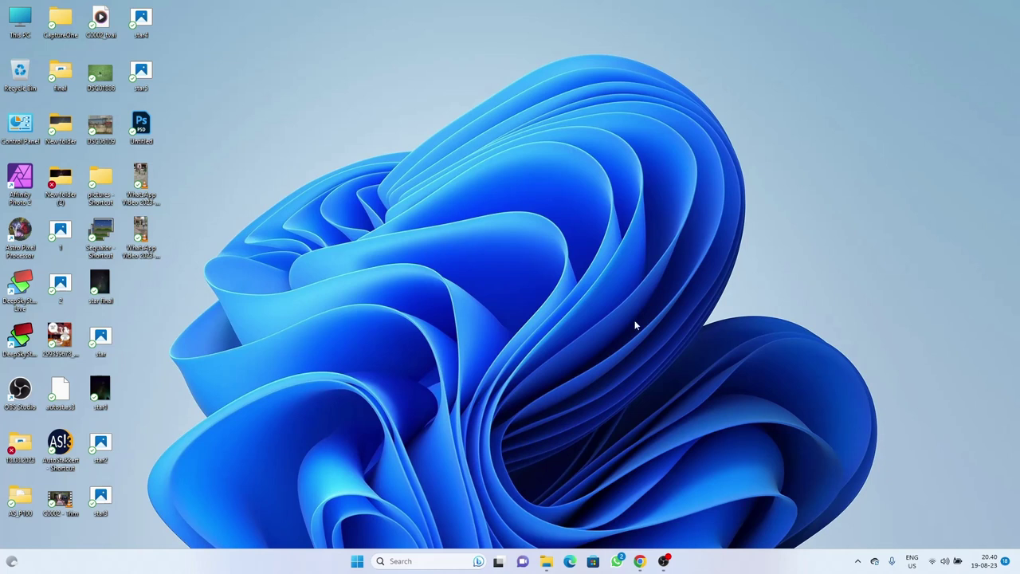
# Switch to Chrome, search Google for "light pollution map" and open the lightpollutionmap.info site
pyautogui.click(638, 567)
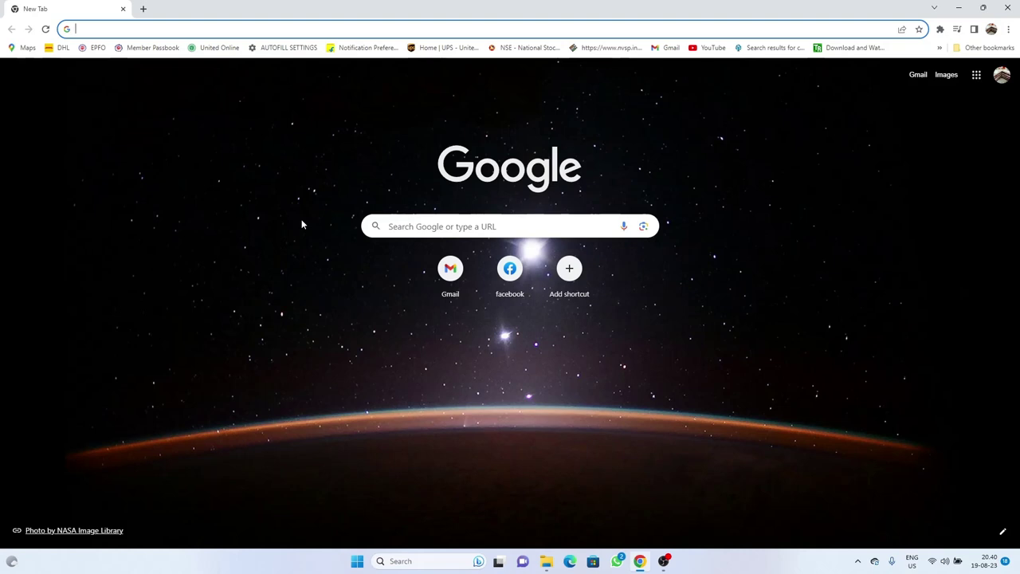
pyautogui.write('light')
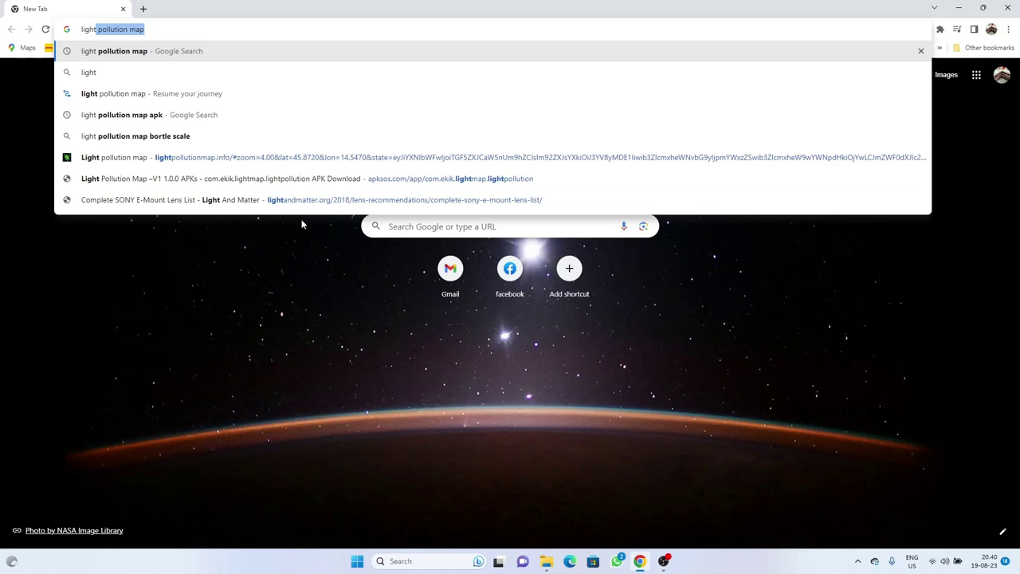
pyautogui.press('Return')
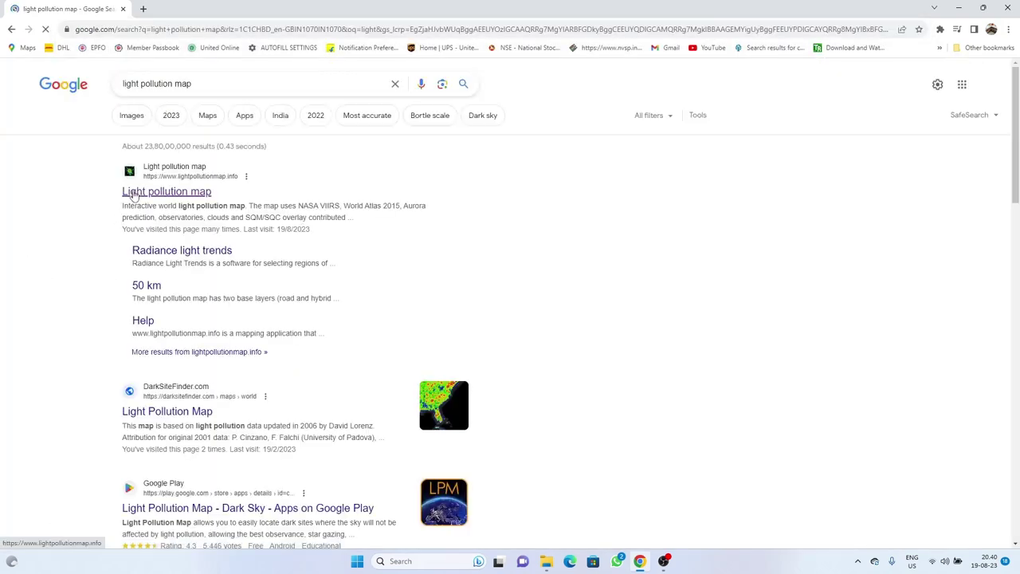
pyautogui.click(133, 194)
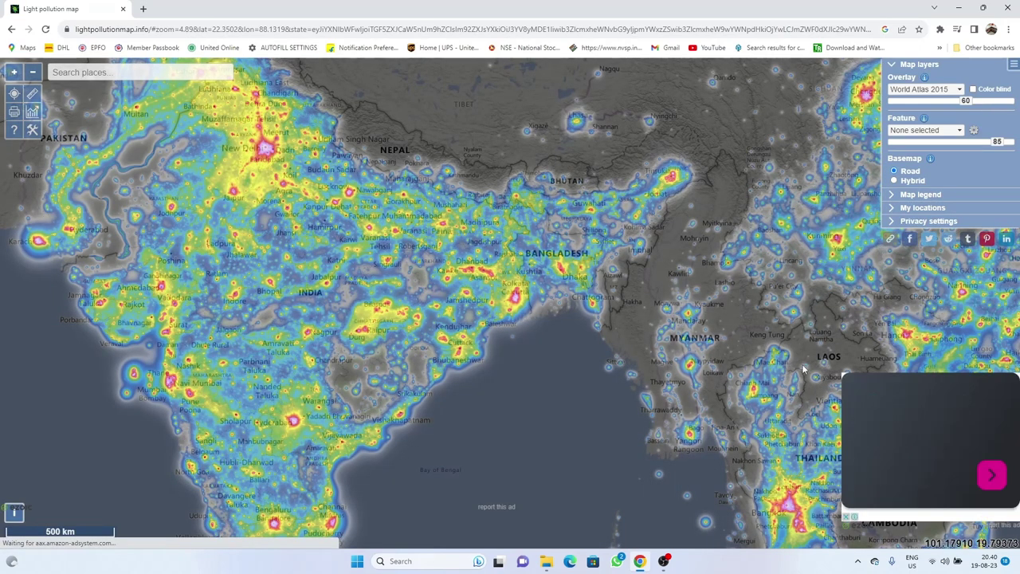
# Examine the light pollution overlay across Southeast Asia, Taiwan and the Philippines, and around Kolkata in eastern India
pyautogui.moveTo(803, 369); pyautogui.dragTo(223, 237)
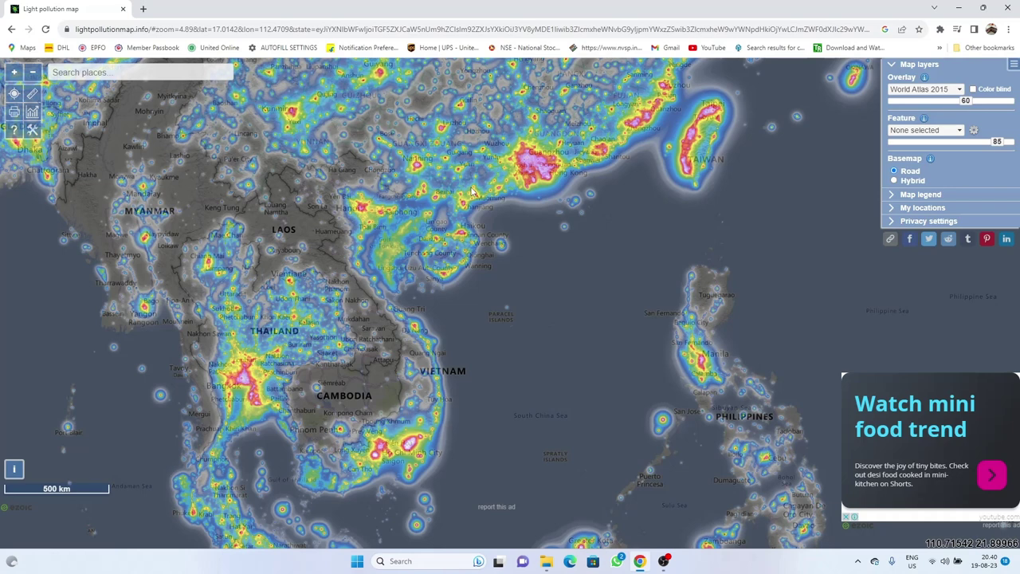
pyautogui.moveTo(473, 191); pyautogui.dragTo(71, 275)
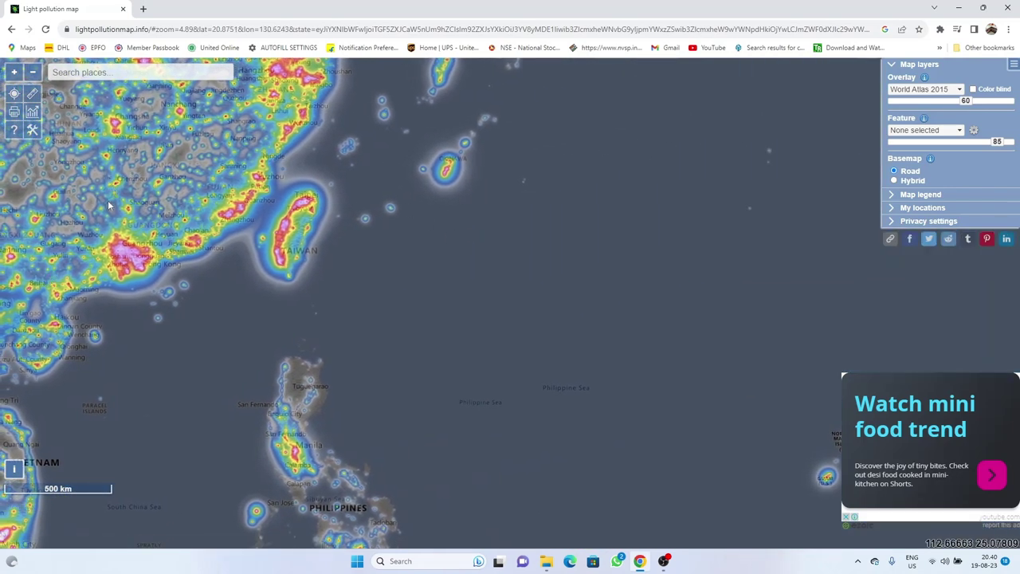
pyautogui.moveTo(91, 221); pyautogui.dragTo(630, 126)
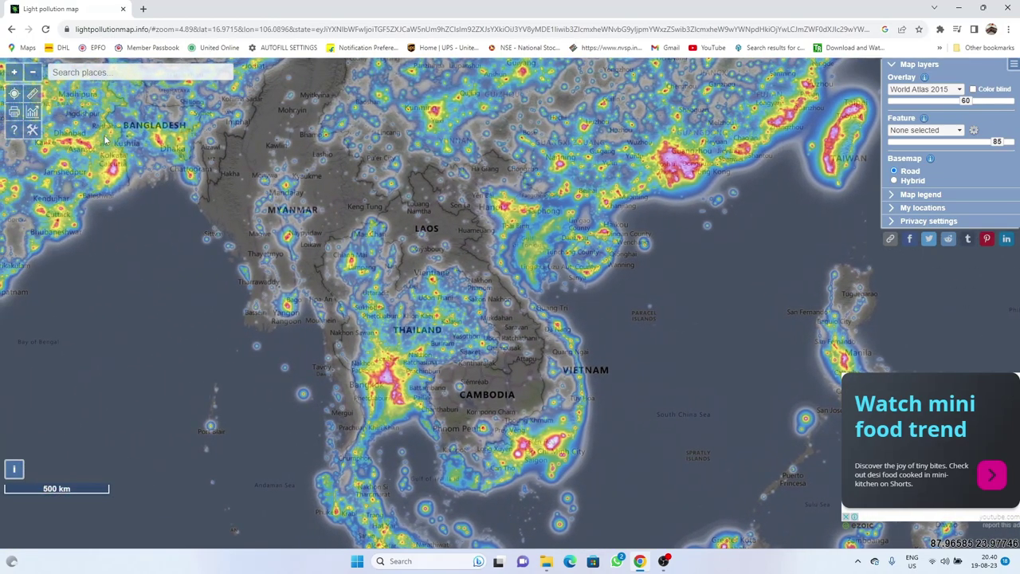
pyautogui.moveTo(99, 140); pyautogui.dragTo(466, 289)
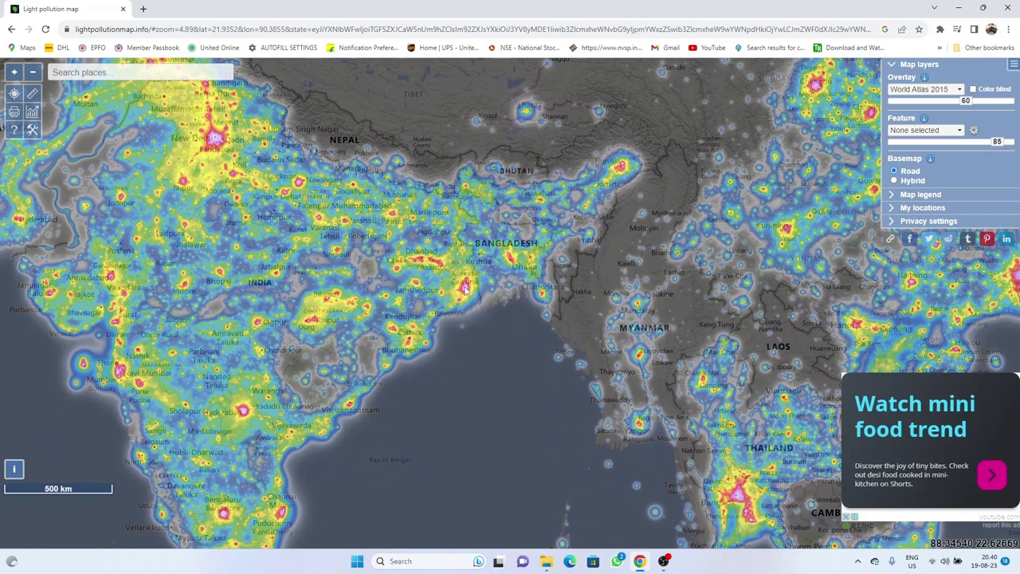
pyautogui.scroll(1, 467, 289)
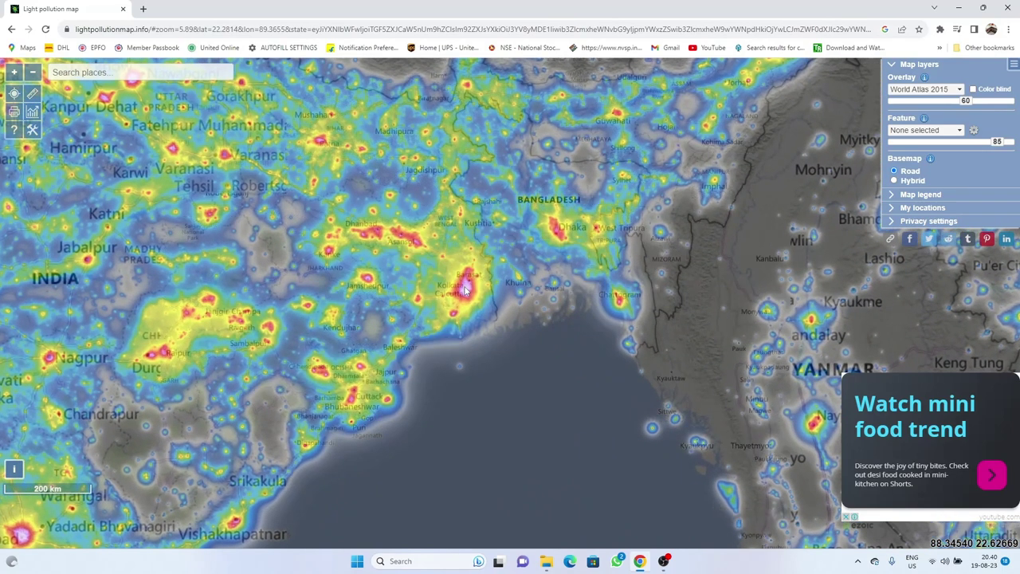
pyautogui.scroll(1, 466, 290)
pyautogui.scroll(1, 466, 291)
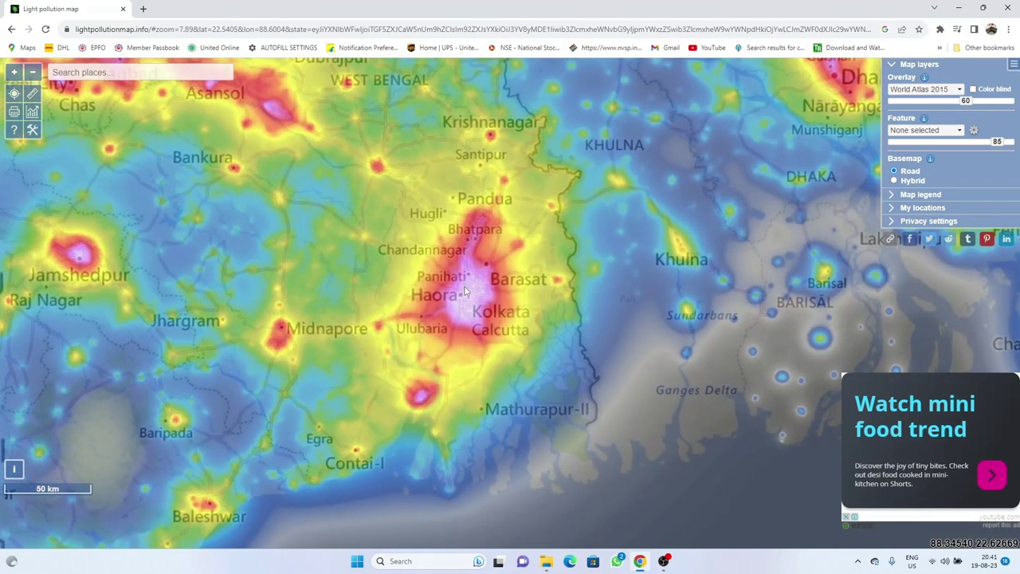
pyautogui.scroll(1, 466, 291)
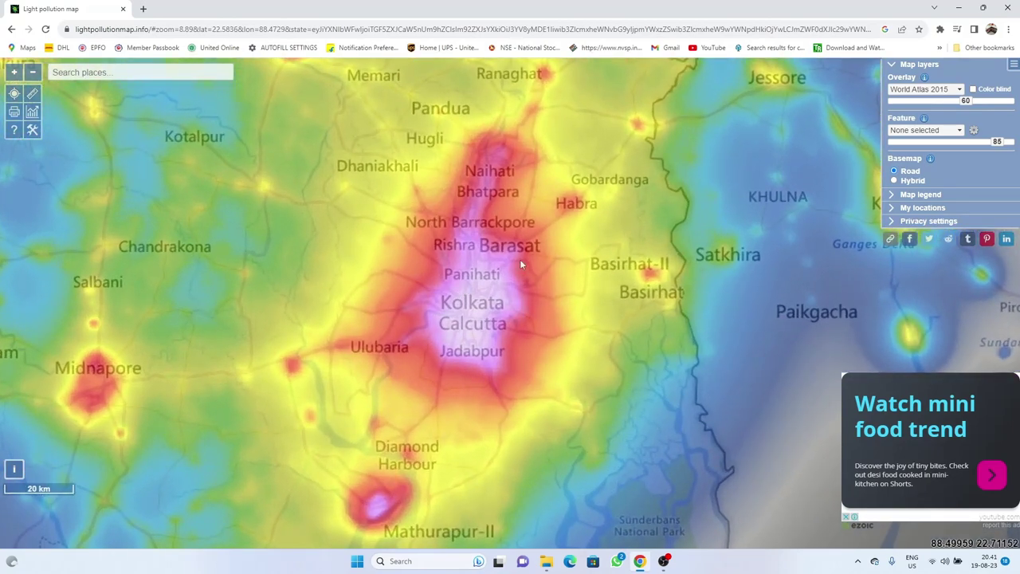
pyautogui.scroll(1, 482, 325)
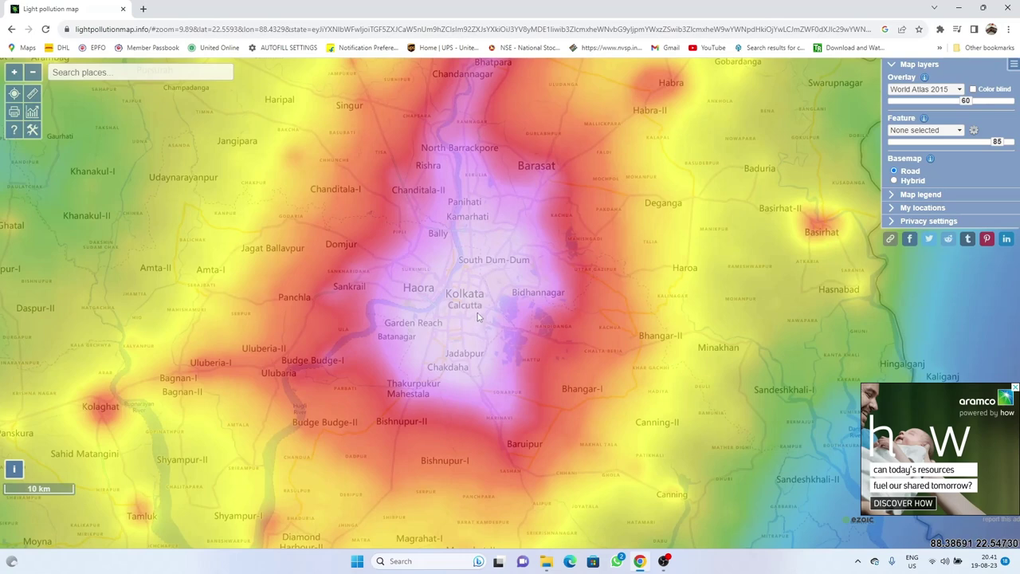
# Check the zenith sky brightness info for a point in the Salt Lake wetlands east of Kolkata, then dismiss it
pyautogui.scroll(2, 478, 316)
pyautogui.scroll(1, 478, 316)
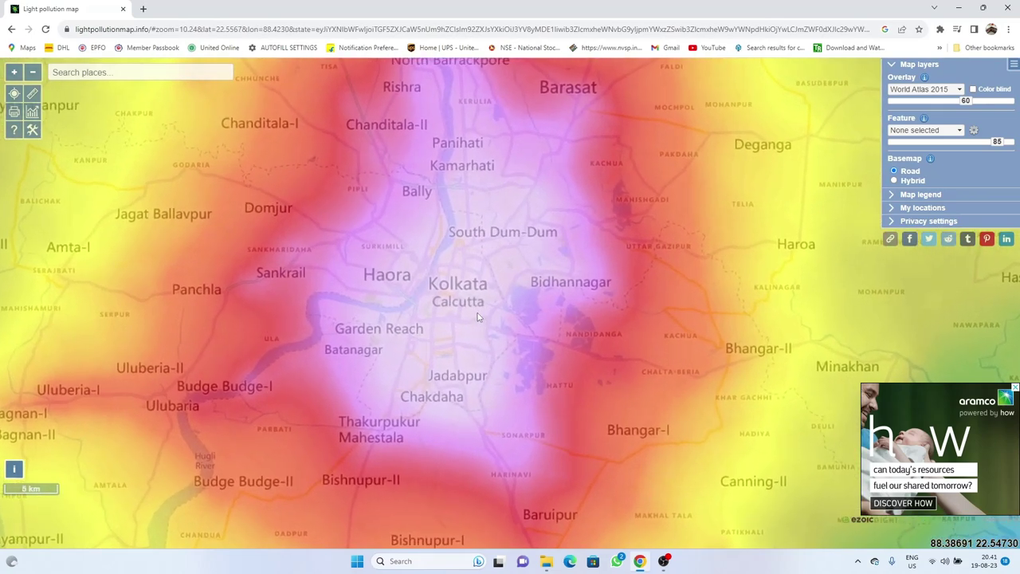
pyautogui.scroll(2, 478, 317)
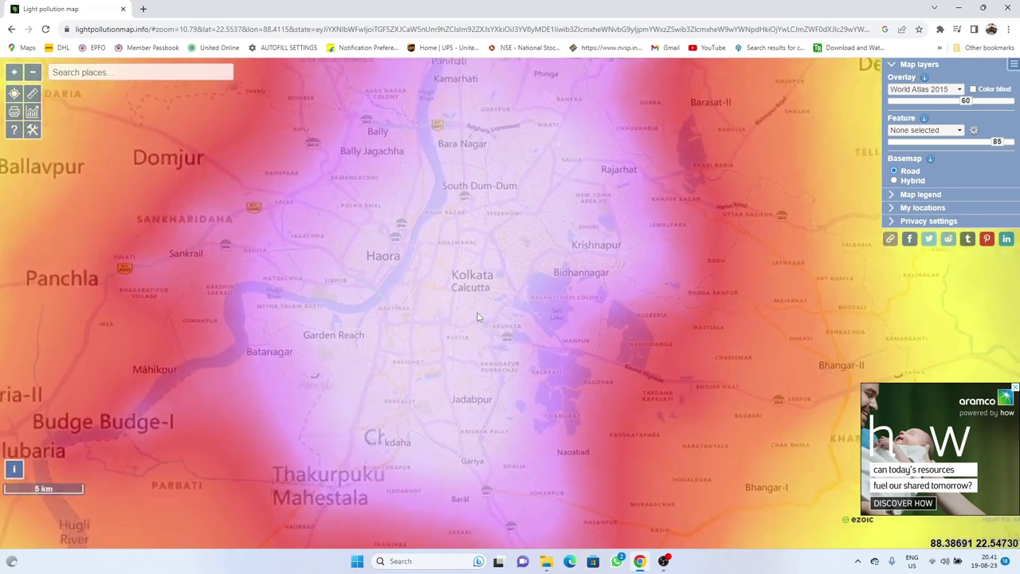
pyautogui.scroll(2, 479, 316)
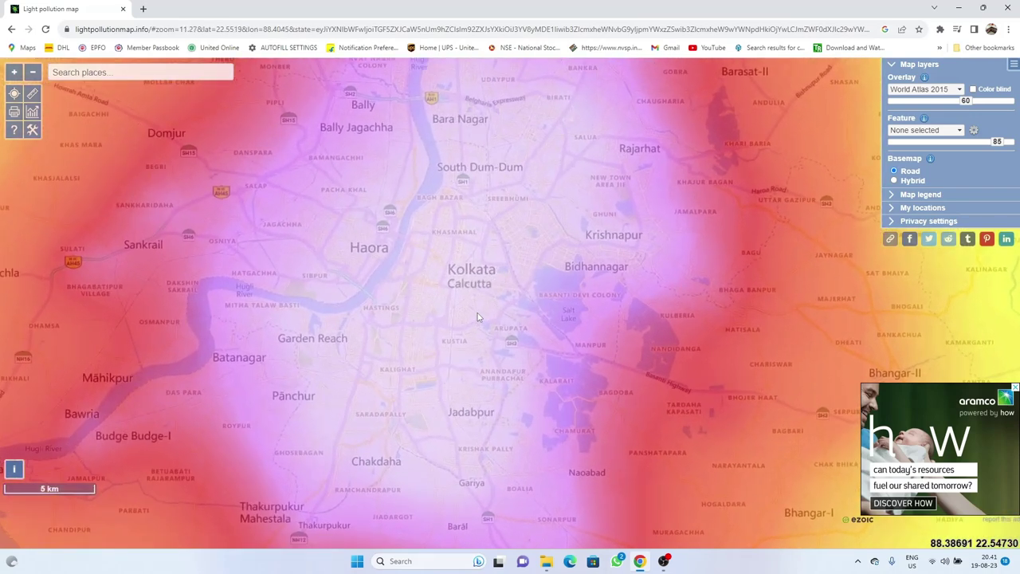
pyautogui.scroll(1, 478, 316)
pyautogui.scroll(1, 479, 323)
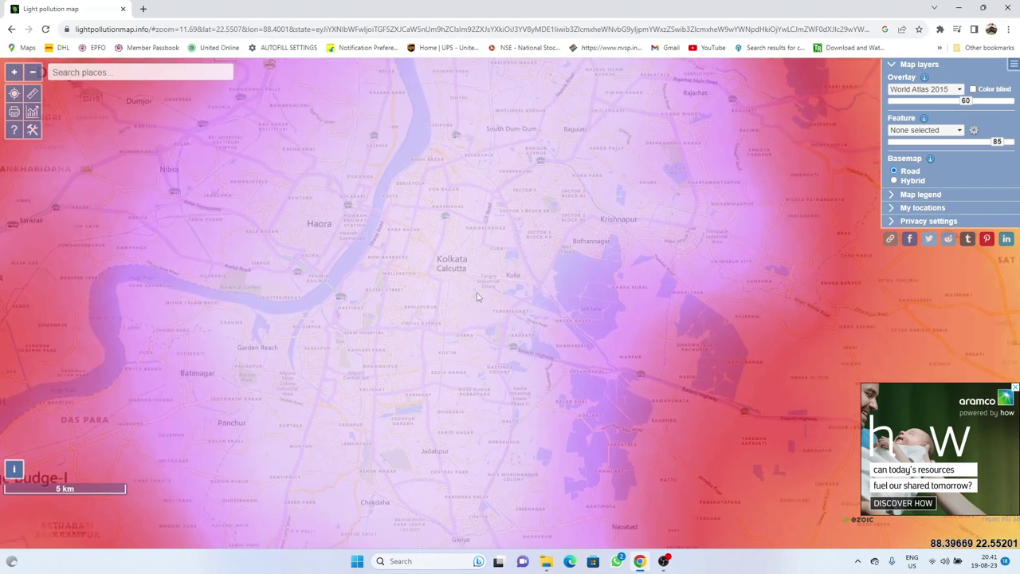
pyautogui.scroll(1, 479, 294)
pyautogui.scroll(2, 479, 293)
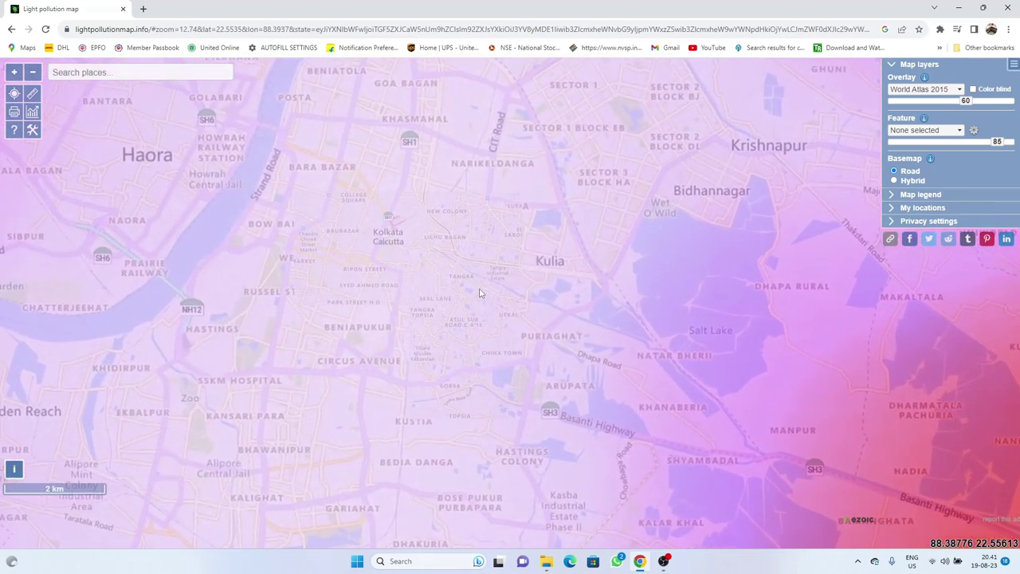
pyautogui.scroll(2, 479, 293)
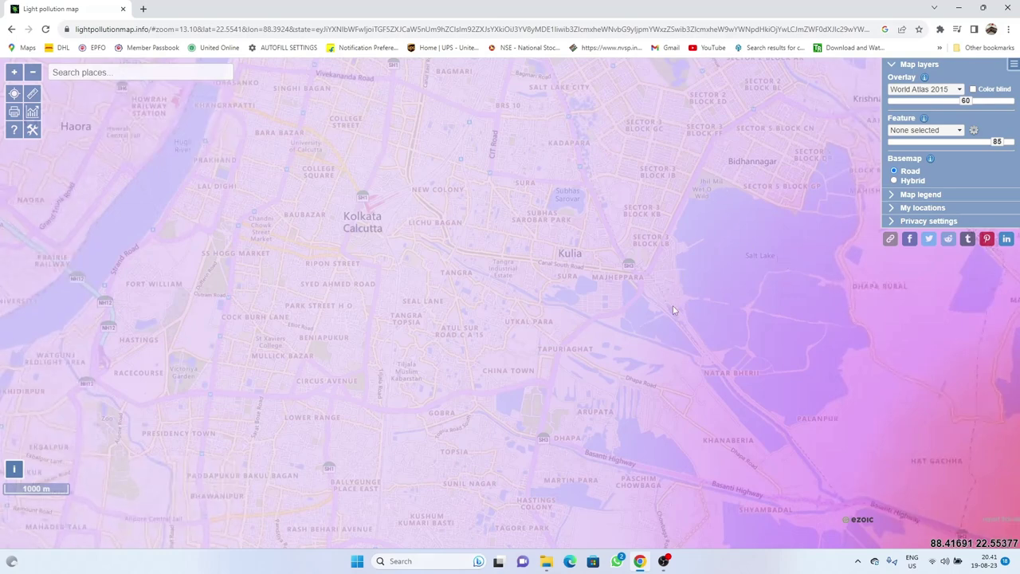
pyautogui.moveTo(655, 301); pyautogui.dragTo(494, 221)
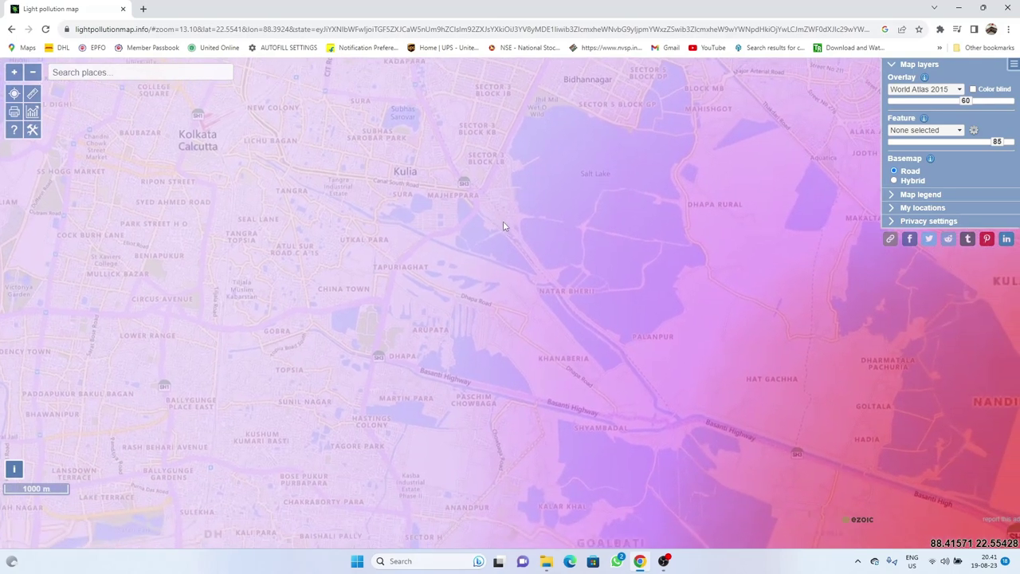
pyautogui.click(590, 189)
pyautogui.scroll(1, 590, 189)
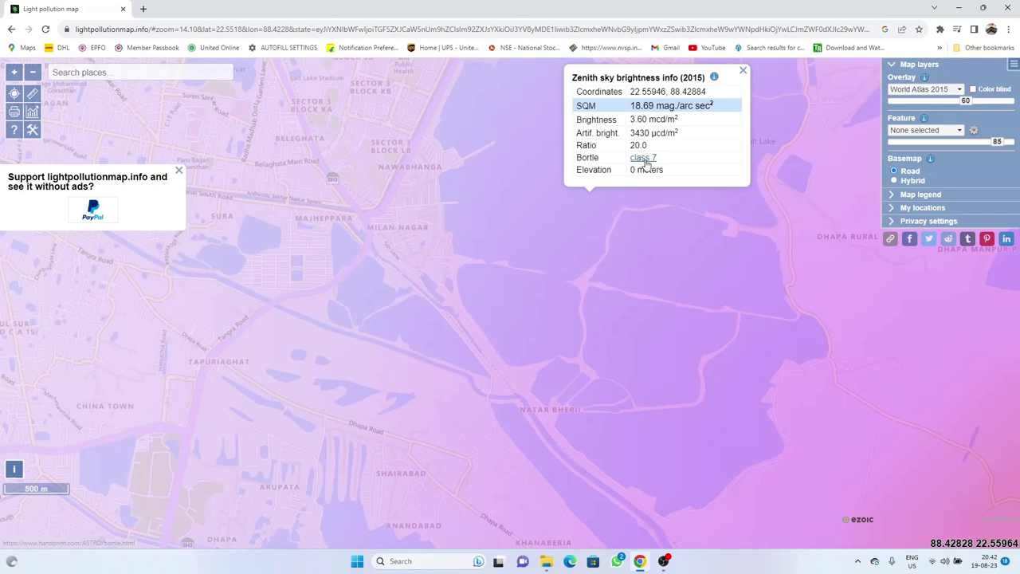
pyautogui.click(743, 73)
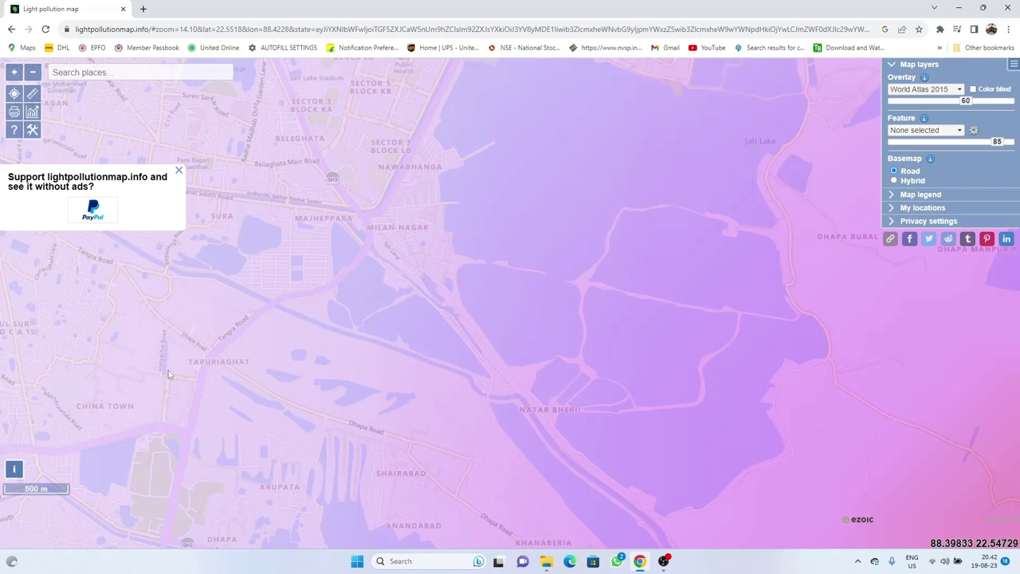
# Check the zenith sky brightness info beside Park Circus Maidan and at a point northeast of St Xavier's College, dismissing each readout
pyautogui.moveTo(120, 335); pyautogui.dragTo(503, 263)
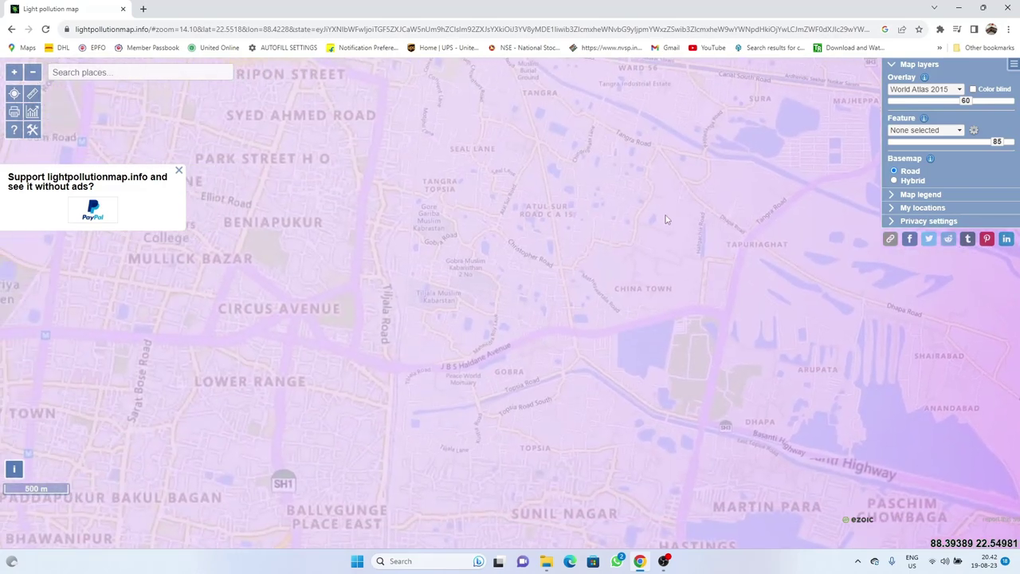
pyautogui.moveTo(485, 310); pyautogui.dragTo(656, 295)
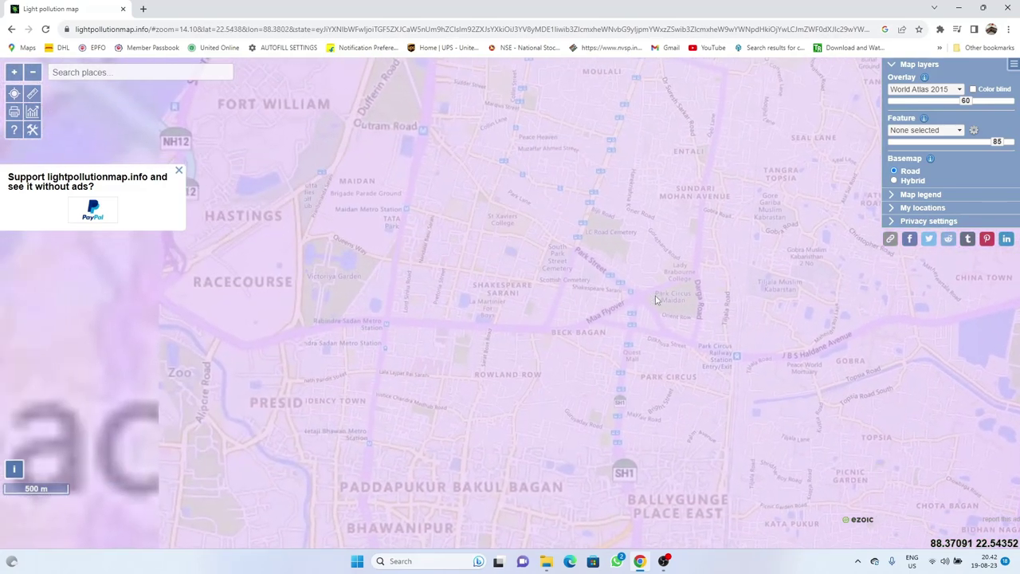
pyautogui.click(709, 293)
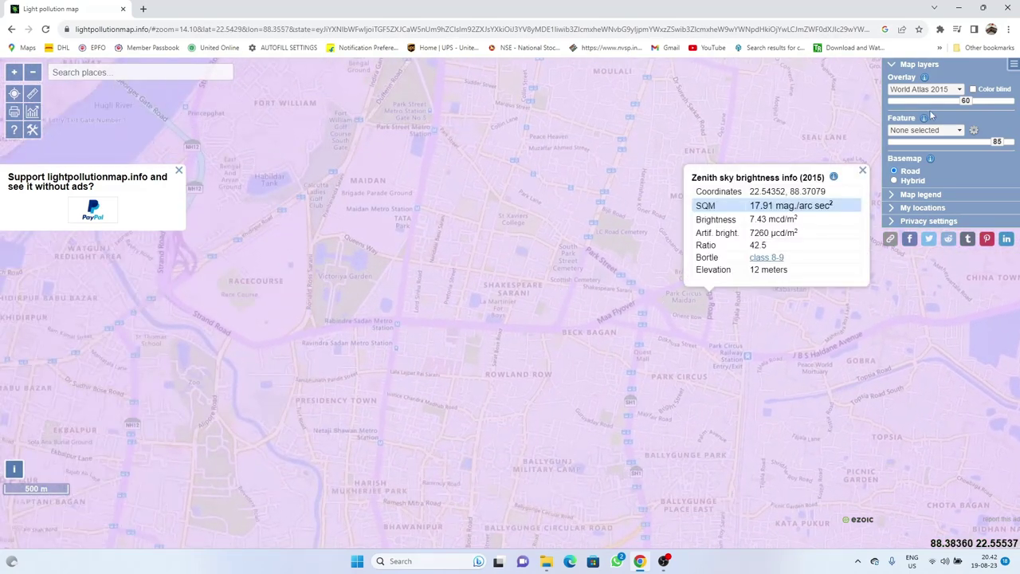
pyautogui.click(862, 171)
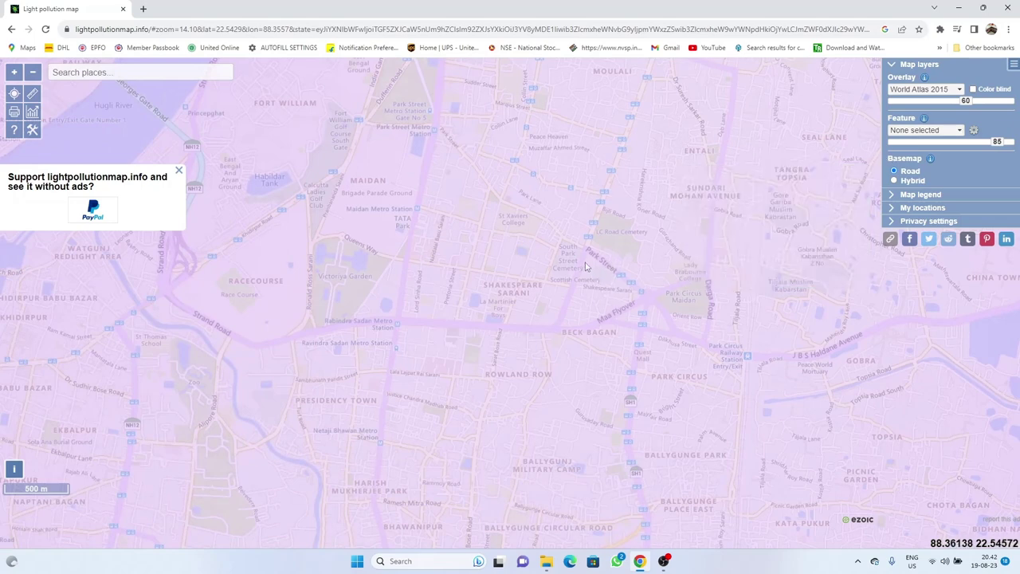
pyautogui.click(579, 217)
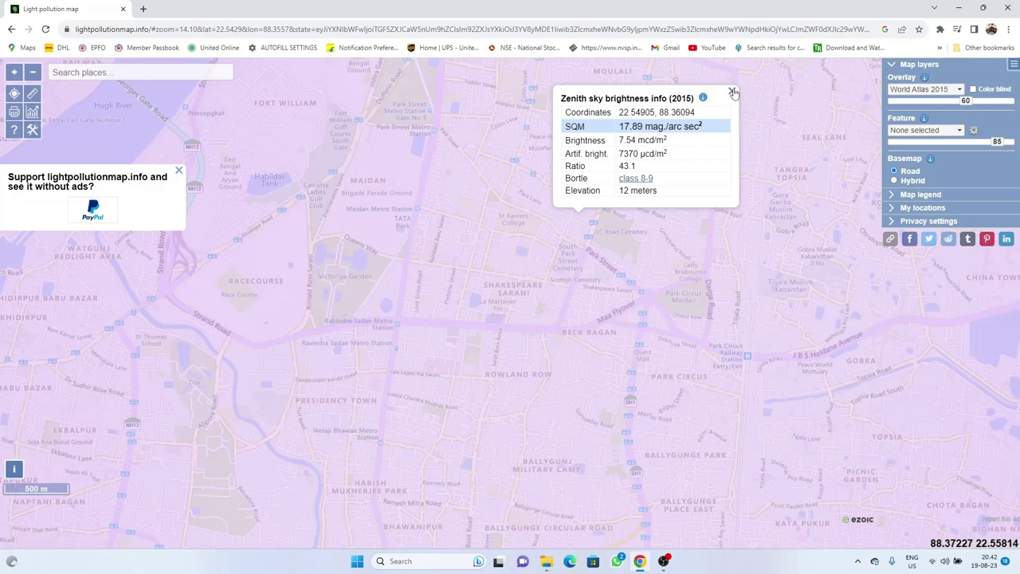
pyautogui.click(733, 92)
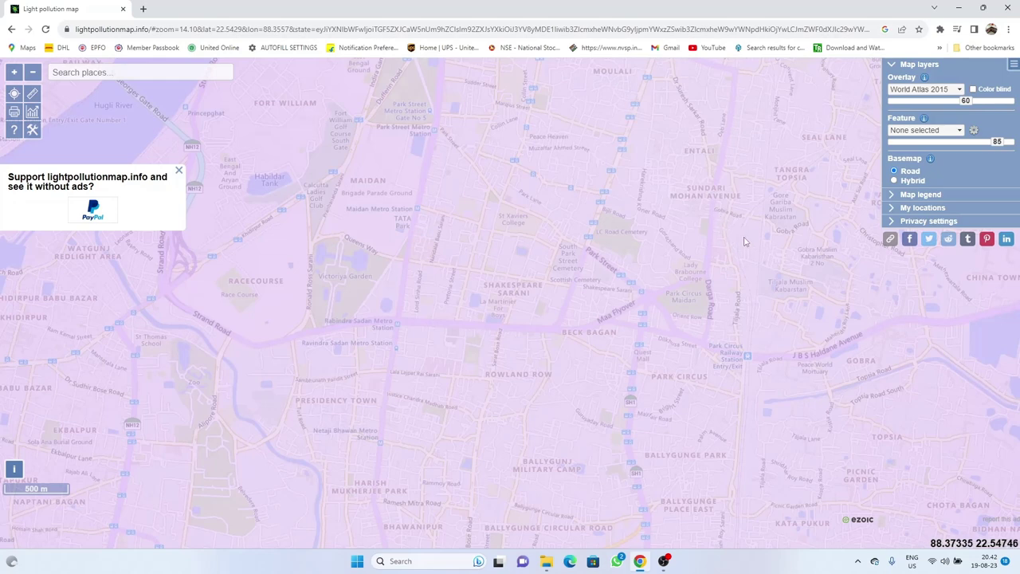
# Check the zenith sky brightness info for a point southeast of Sealdah railway station near Lichu Bagan, then dismiss it
pyautogui.moveTo(745, 242); pyautogui.dragTo(459, 365)
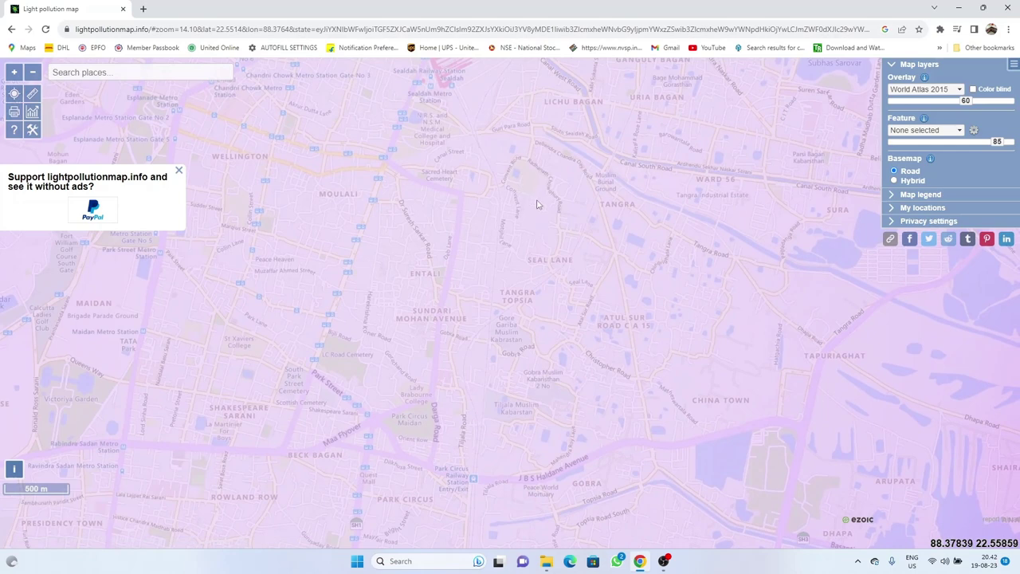
pyautogui.moveTo(537, 205); pyautogui.dragTo(541, 367)
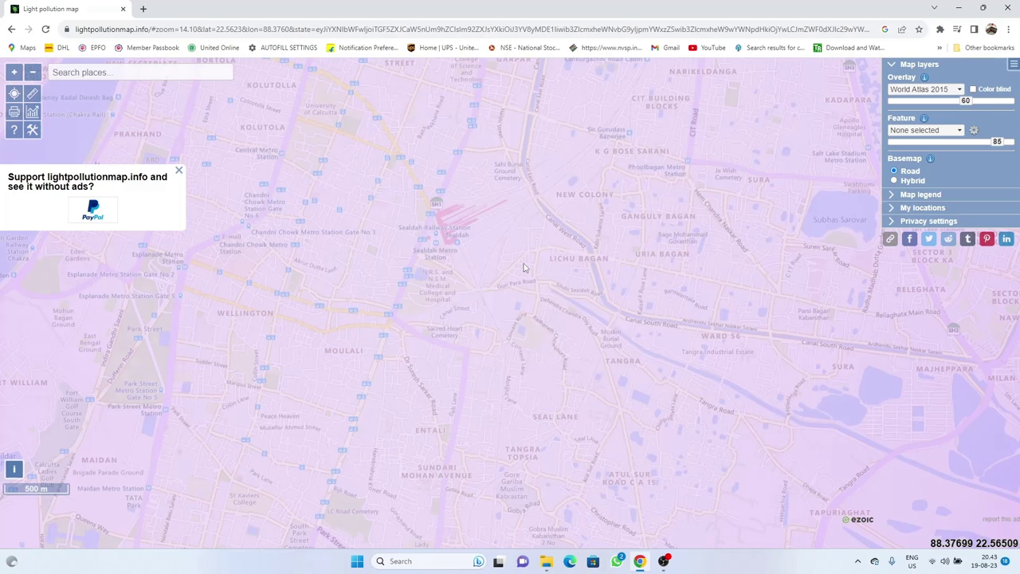
pyautogui.click(523, 268)
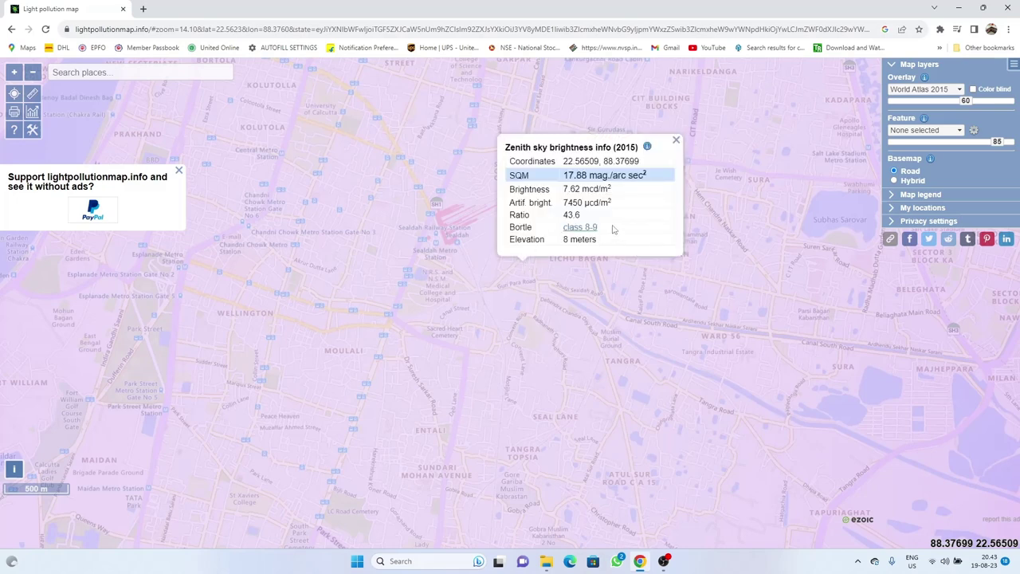
pyautogui.click(676, 142)
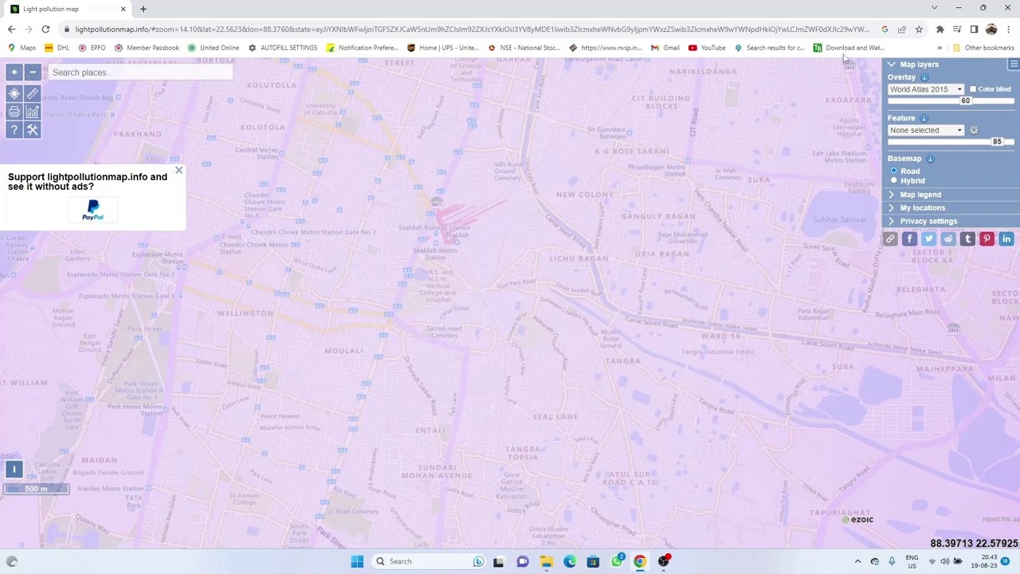
# Minimize the browser and bring up the File Explorer window of folder 1 with the raw DSC photos
pyautogui.click(958, 7)
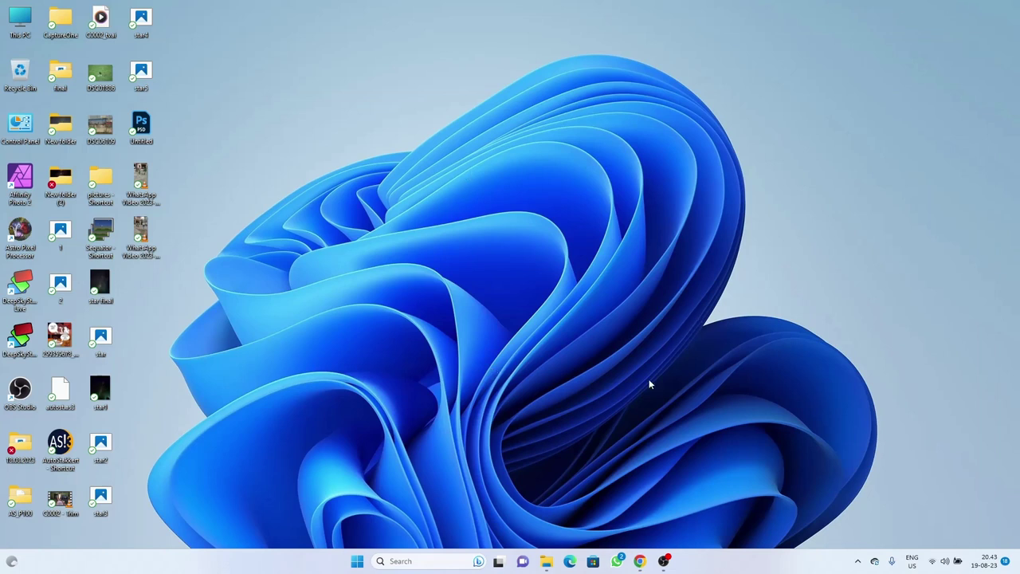
pyautogui.moveTo(547, 565)
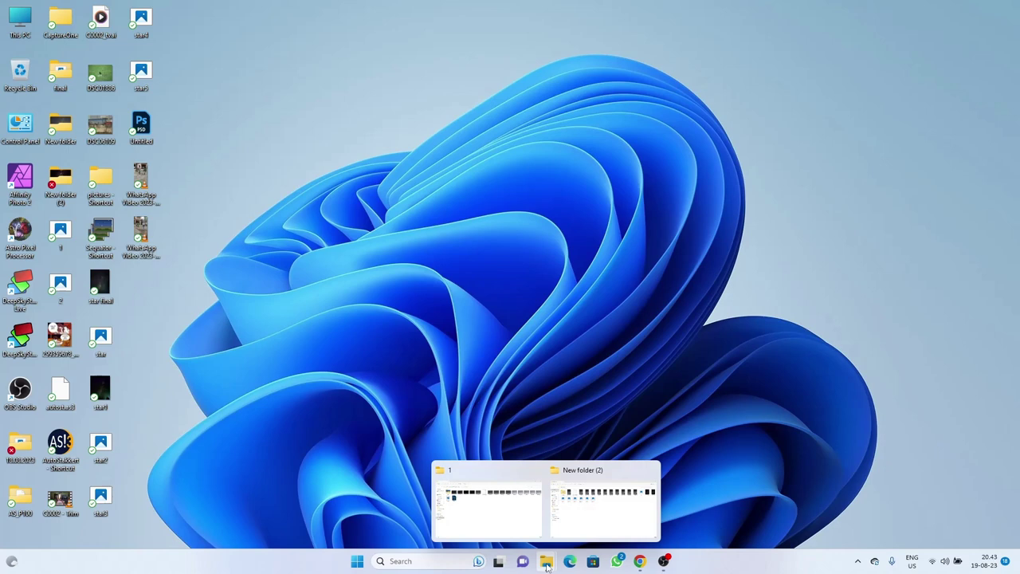
pyautogui.click(584, 519)
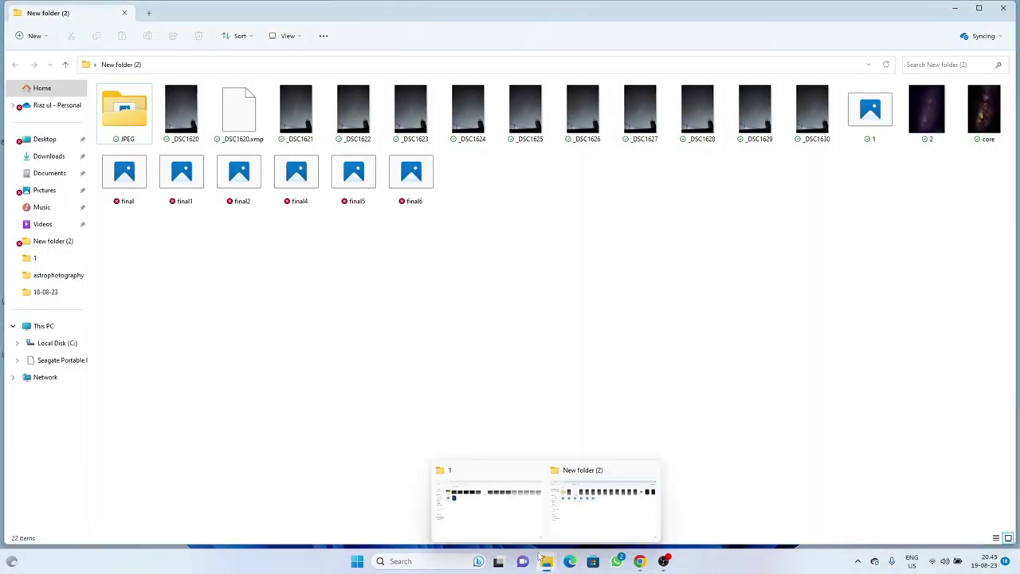
pyautogui.click(503, 520)
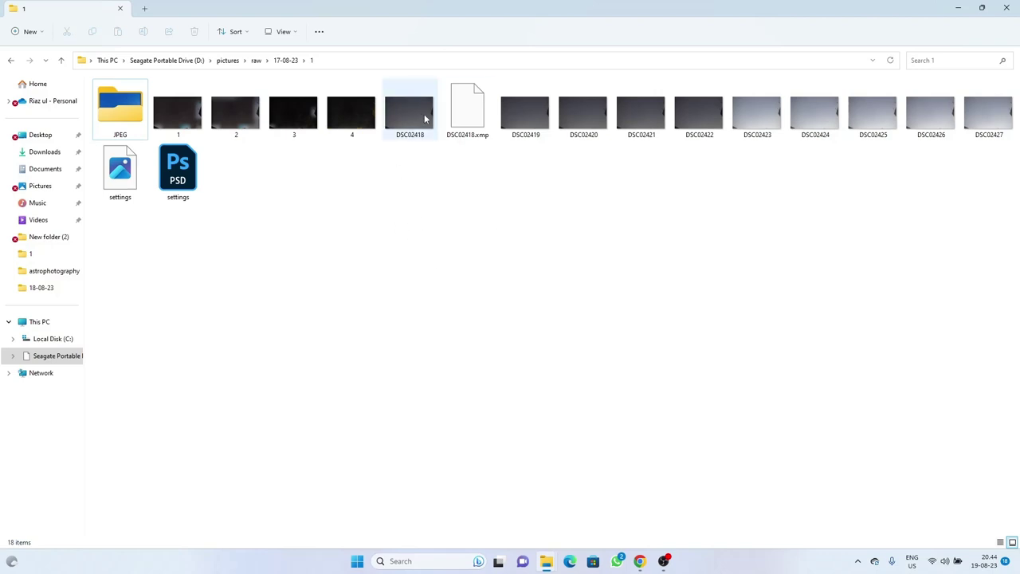
# Open DSC02418 in the photo viewer, examine its exposure info, browse ahead to DSC02423 to compare settings, and close the viewer
pyautogui.moveTo(403, 117)
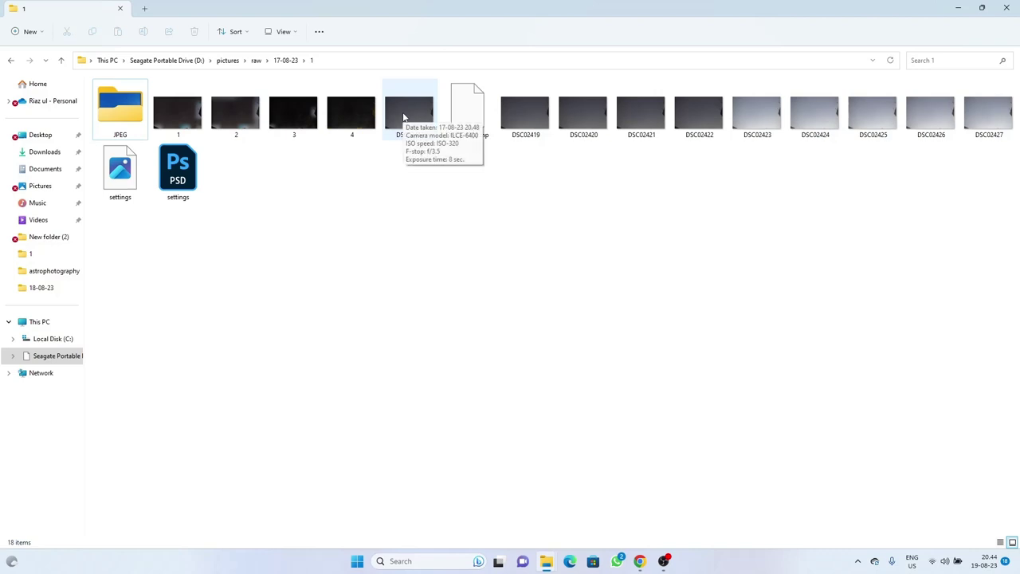
pyautogui.doubleClick(404, 117)
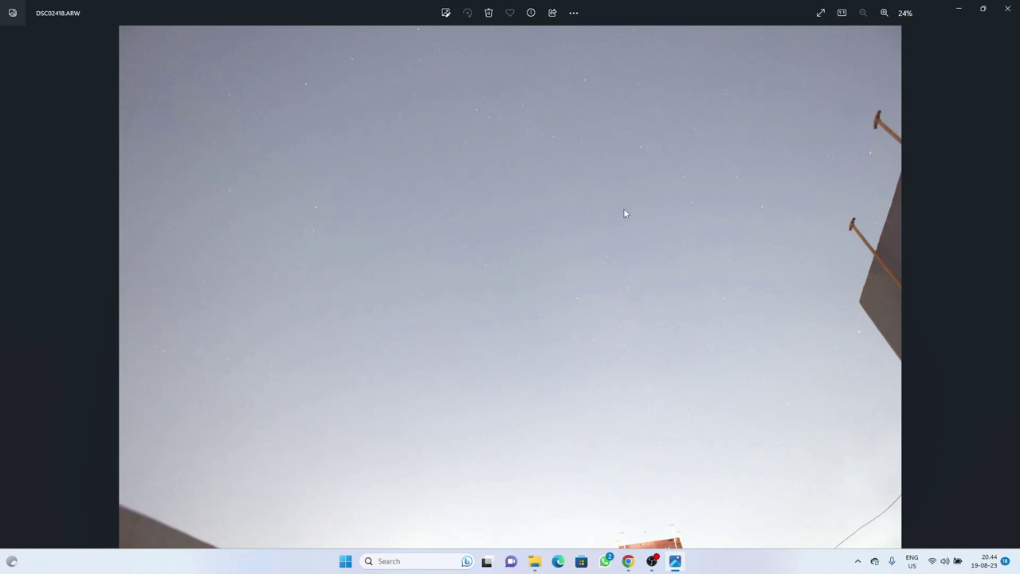
pyautogui.click(530, 13)
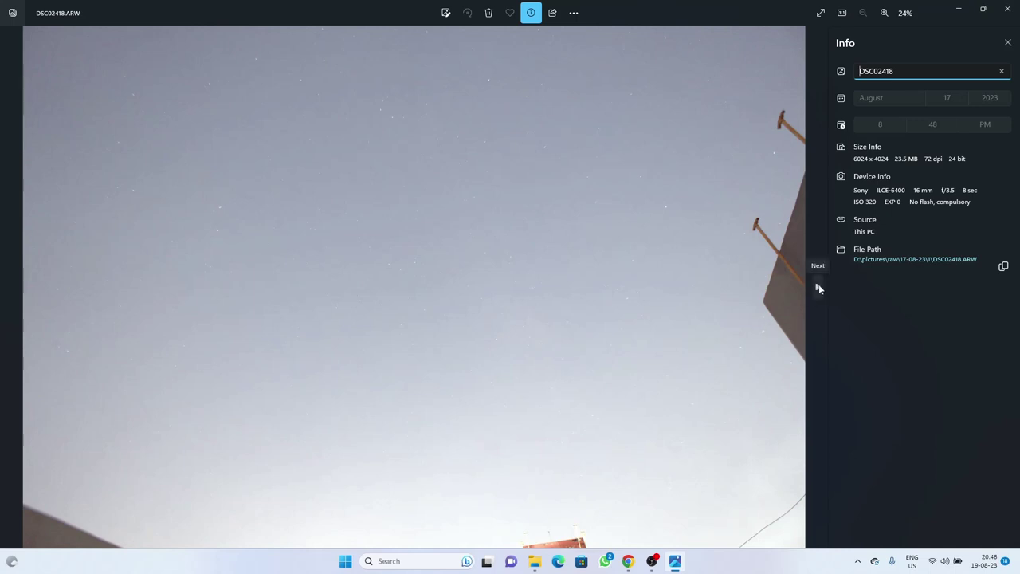
pyautogui.click(819, 286)
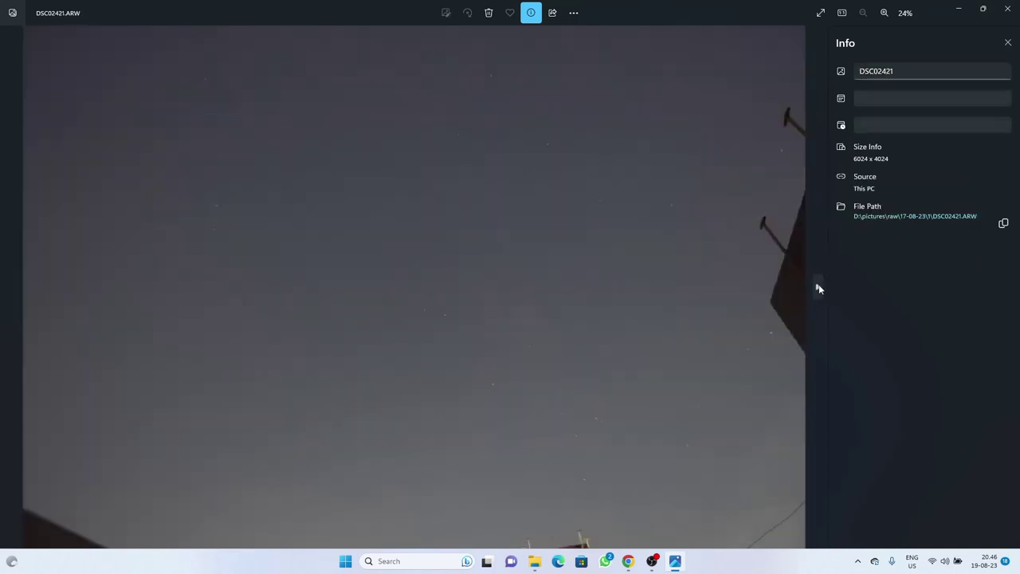
pyautogui.click(818, 287)
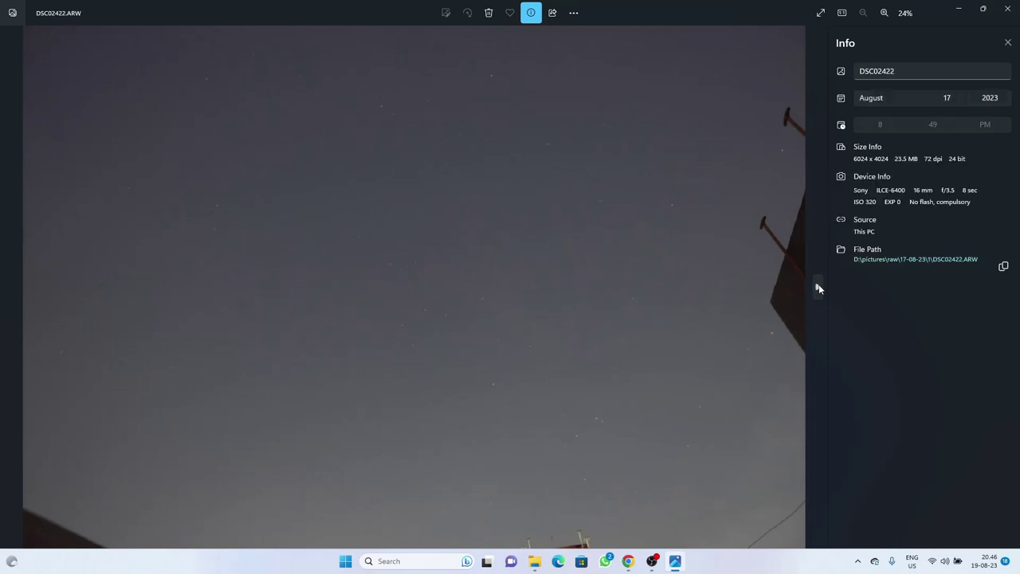
pyautogui.click(818, 287)
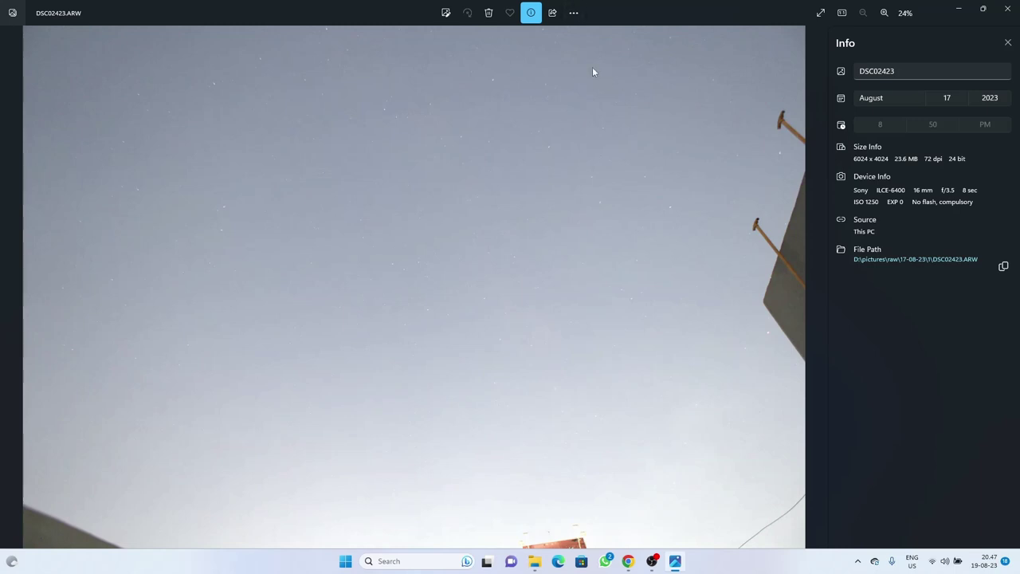
pyautogui.click(1010, 8)
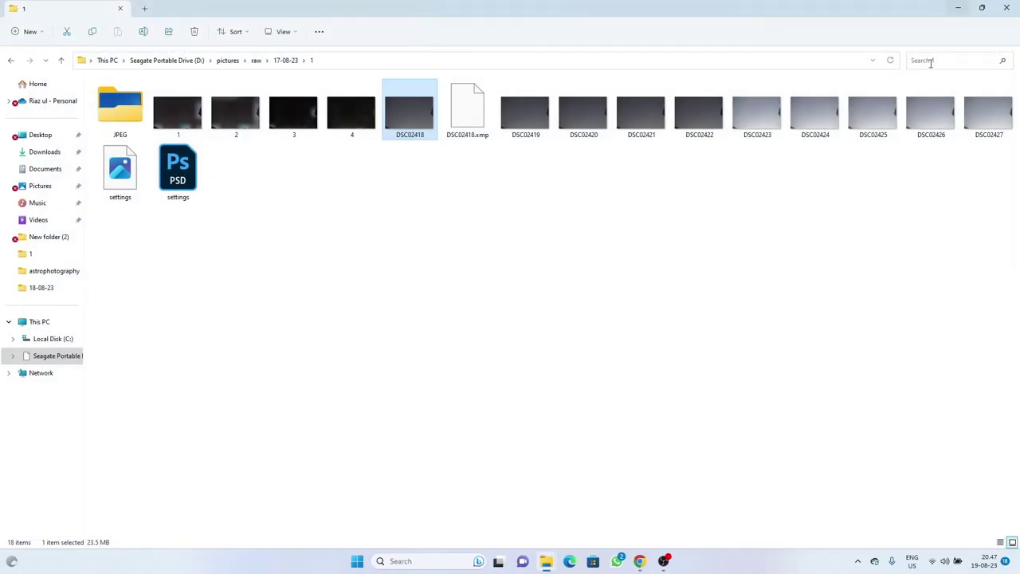
# Minimize both folder windows and launch Sequator from its desktop shortcut
pyautogui.click(957, 8)
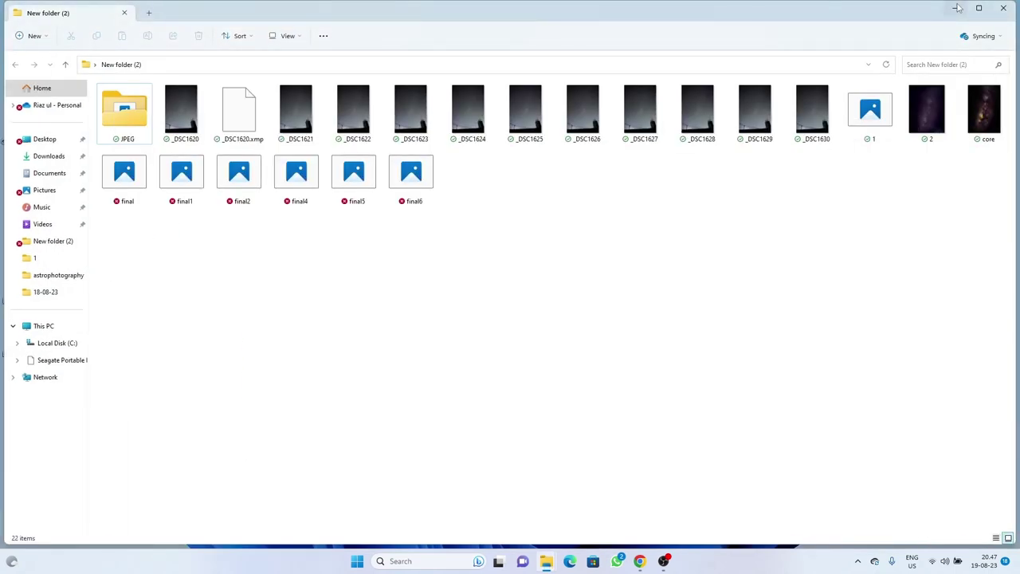
pyautogui.click(958, 8)
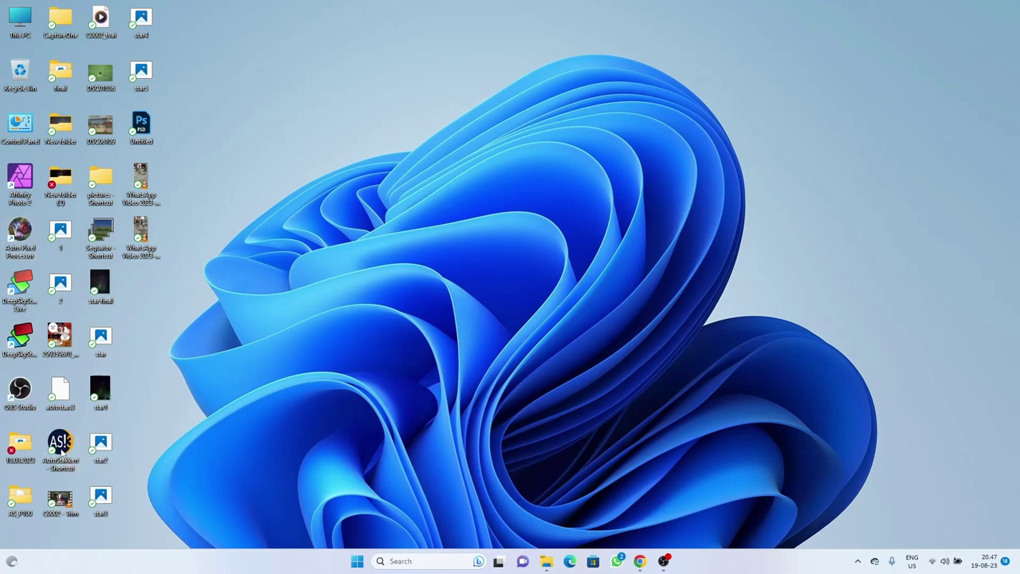
pyautogui.doubleClick(101, 228)
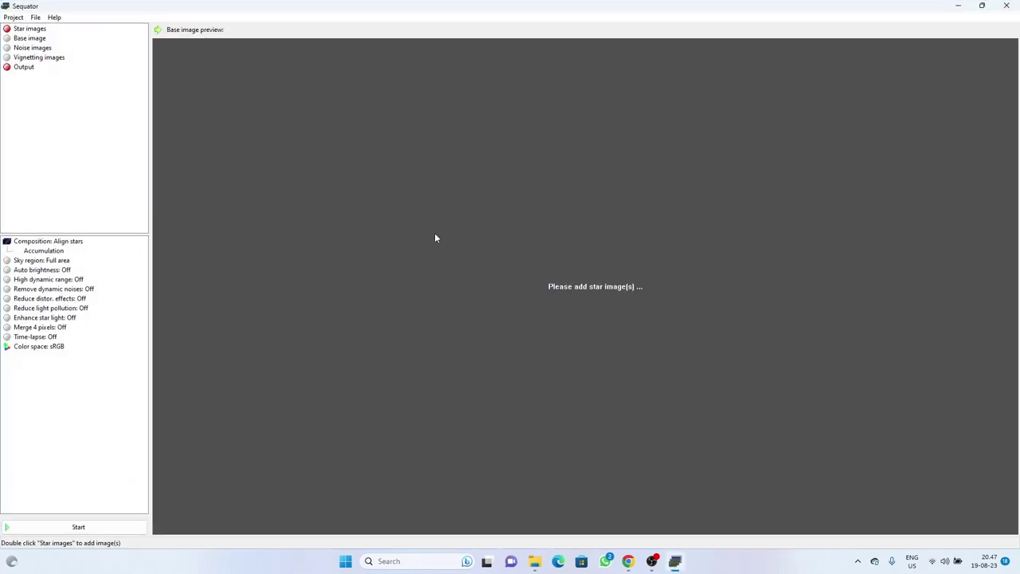
# Load the raw photos DSC02418 through DSC02427 from folder 1 of 17-08-23 as star images
pyautogui.click(6, 32)
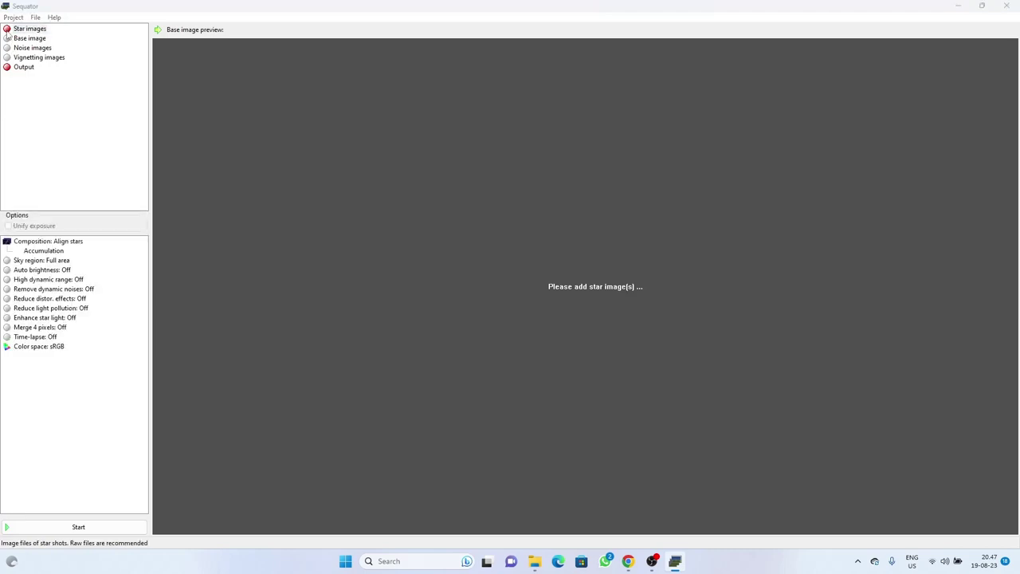
pyautogui.click(503, 296)
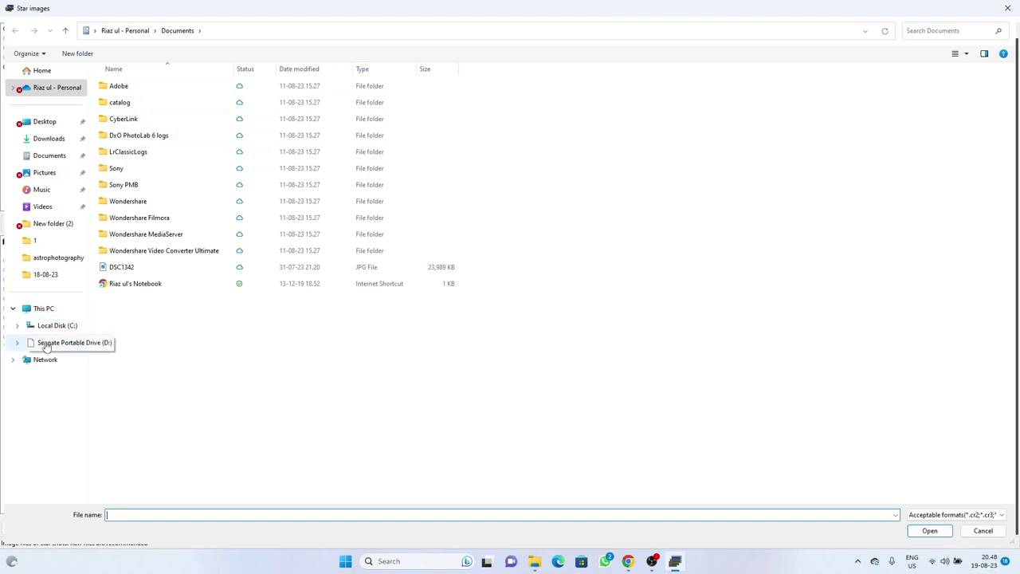
pyautogui.click(32, 277)
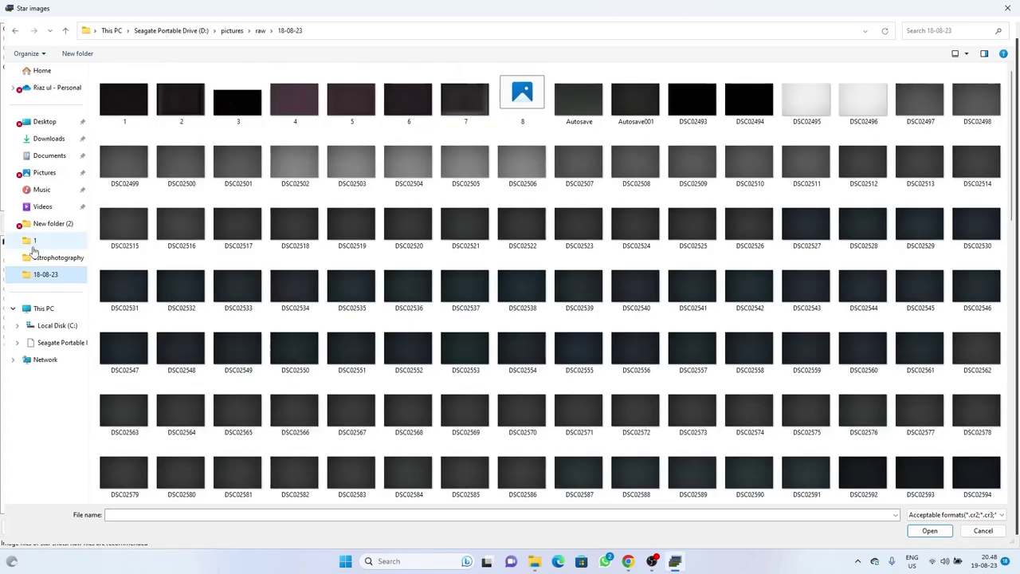
pyautogui.click(34, 244)
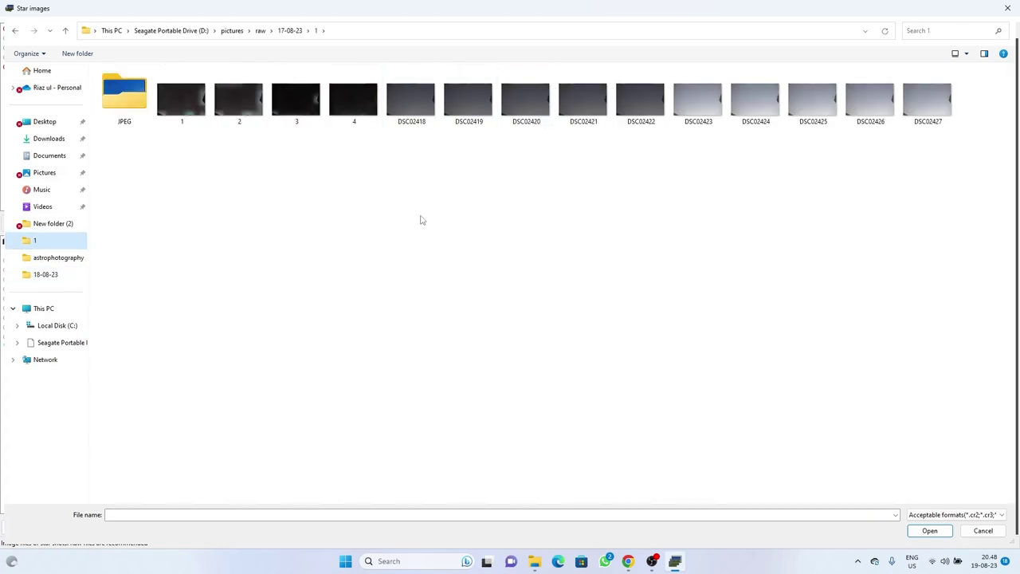
pyautogui.click(412, 101)
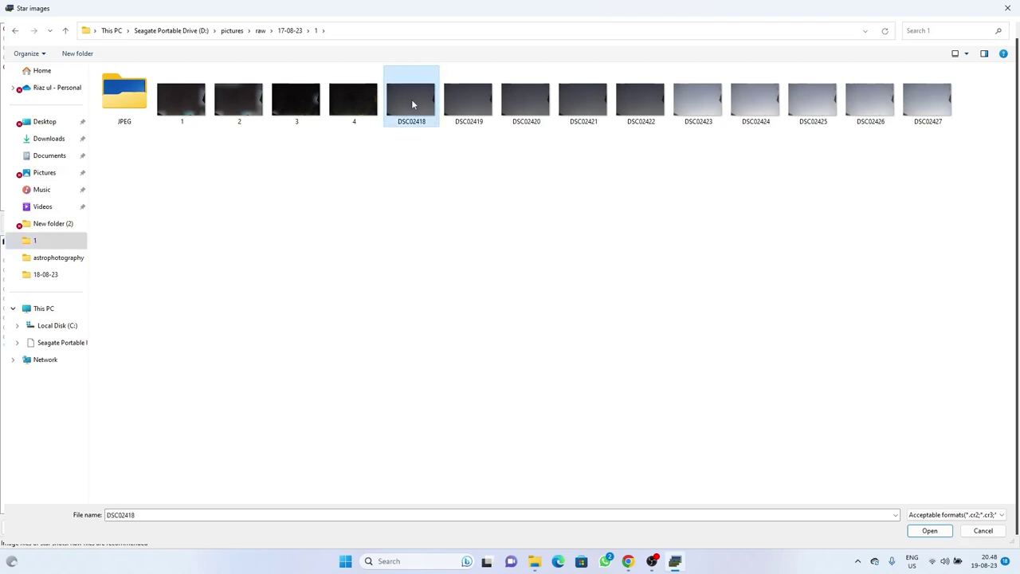
pyautogui.keyDown('ctrl'); pyautogui.click(463, 103); pyautogui.keyUp('ctrl')
pyautogui.keyDown('ctrl'); pyautogui.click(528, 112); pyautogui.keyUp('ctrl')
pyautogui.keyDown('ctrl'); pyautogui.click(578, 110); pyautogui.keyUp('ctrl')
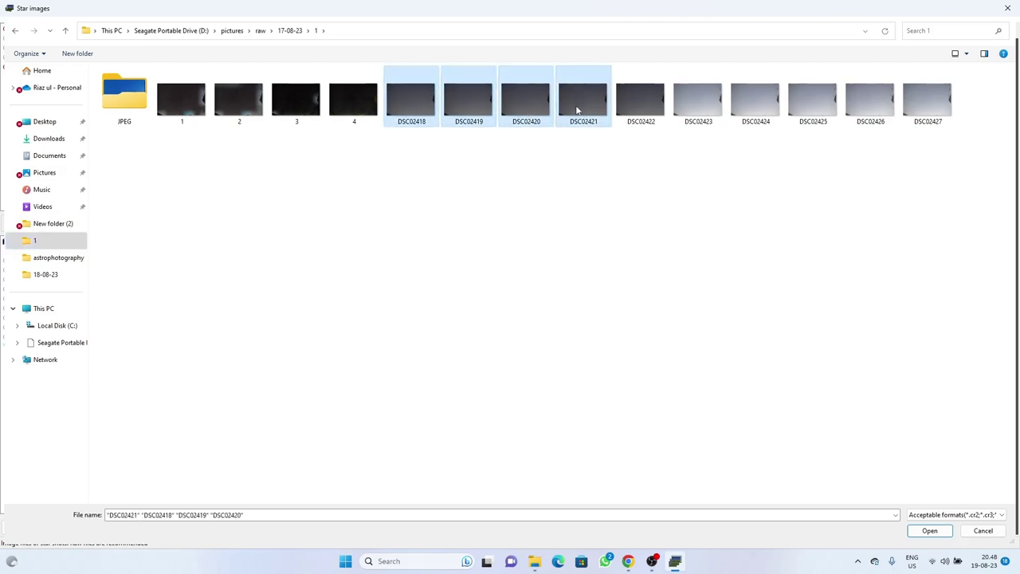
pyautogui.keyDown('ctrl'); pyautogui.click(635, 110); pyautogui.keyUp('ctrl')
pyautogui.keyDown('ctrl'); pyautogui.click(700, 110); pyautogui.keyUp('ctrl')
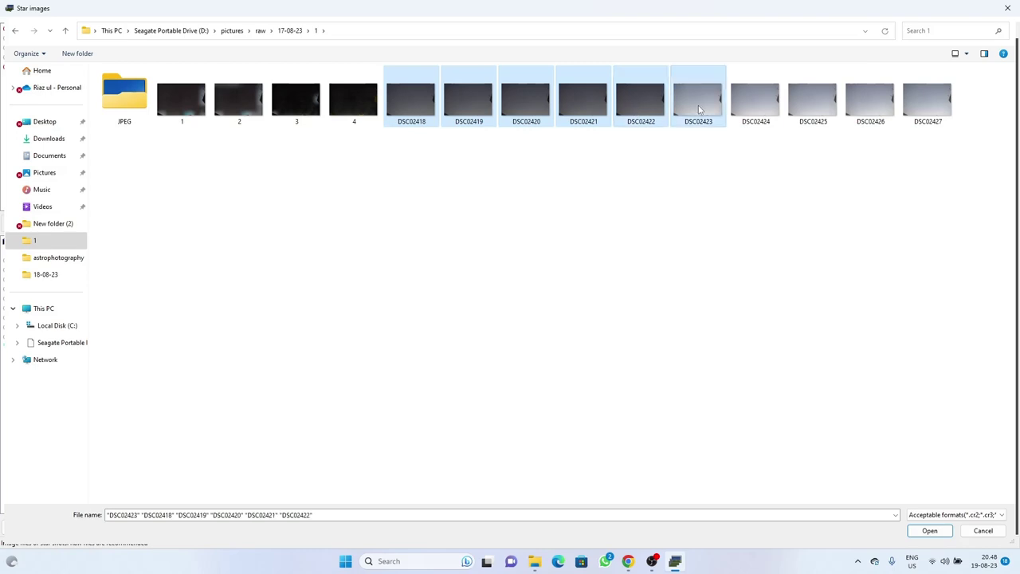
pyautogui.keyDown('ctrl'); pyautogui.click(749, 110); pyautogui.keyUp('ctrl')
pyautogui.keyDown('ctrl'); pyautogui.click(795, 112); pyautogui.keyUp('ctrl')
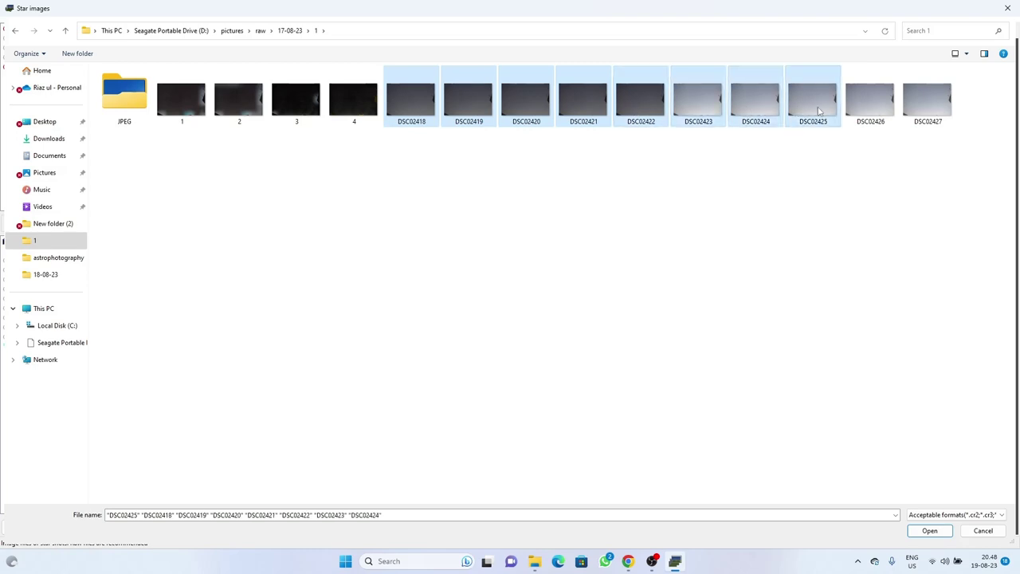
pyautogui.keyDown('ctrl'); pyautogui.click(866, 106); pyautogui.keyUp('ctrl')
pyautogui.keyDown('ctrl'); pyautogui.click(934, 111); pyautogui.keyUp('ctrl')
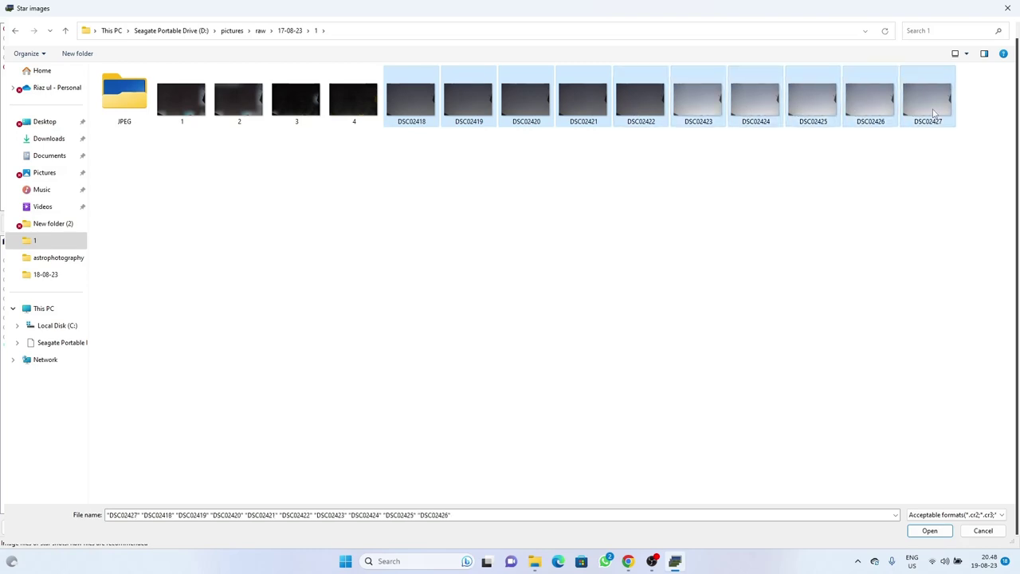
pyautogui.click(927, 530)
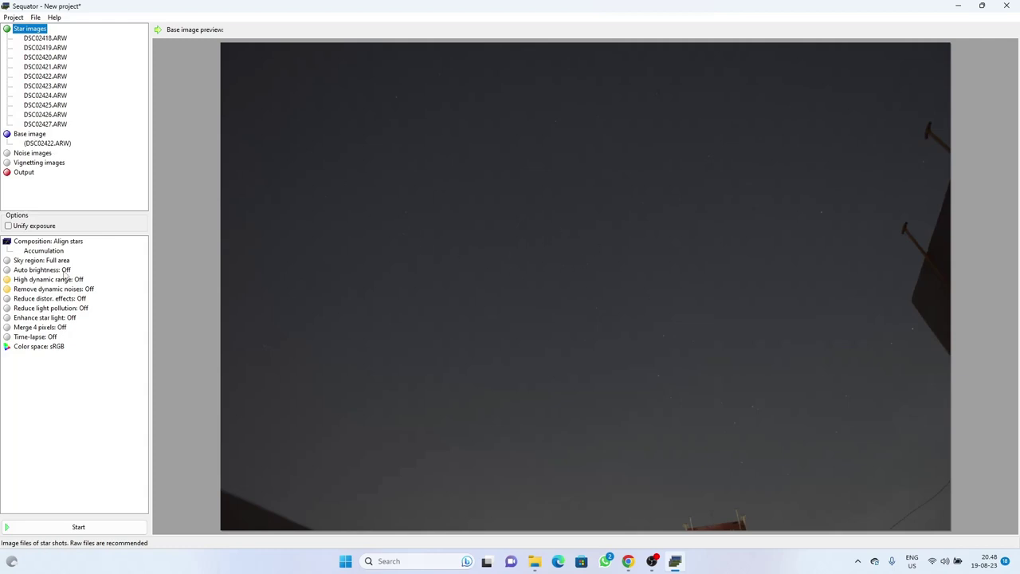
# Set the output to an uncompressed TIFF file named milkyway in folder 1
pyautogui.doubleClick(7, 174)
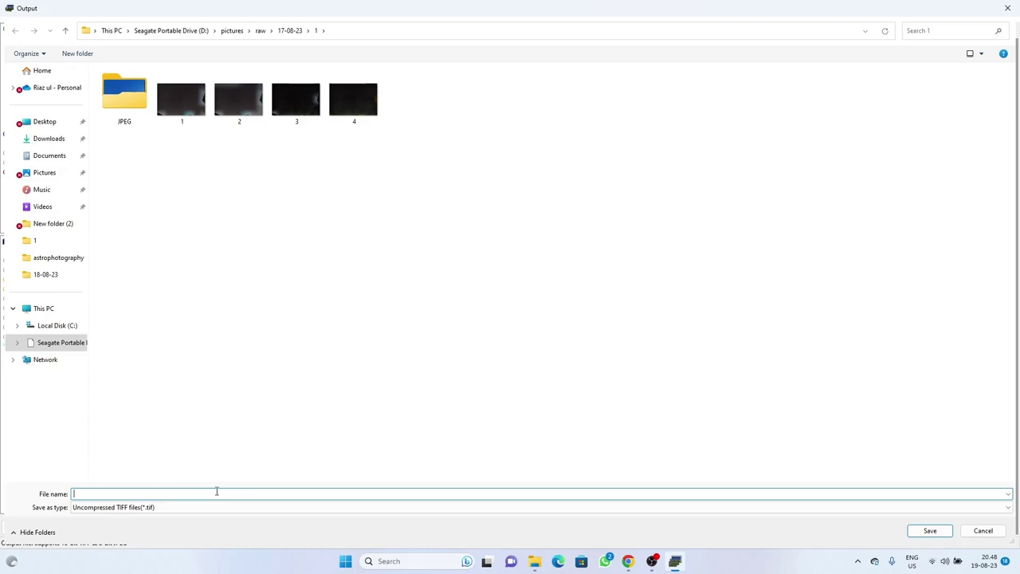
pyautogui.write('milkyway')
pyautogui.press('Return')
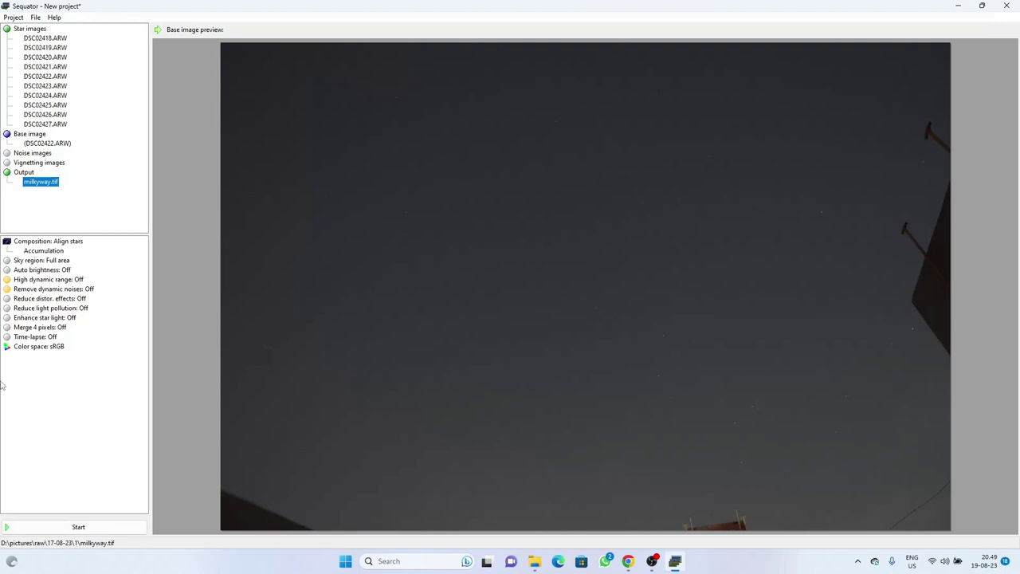
# Keep the composition at Align stars with Accumulation, and paint the open sky as an irregular-mask sky region
pyautogui.click(65, 241)
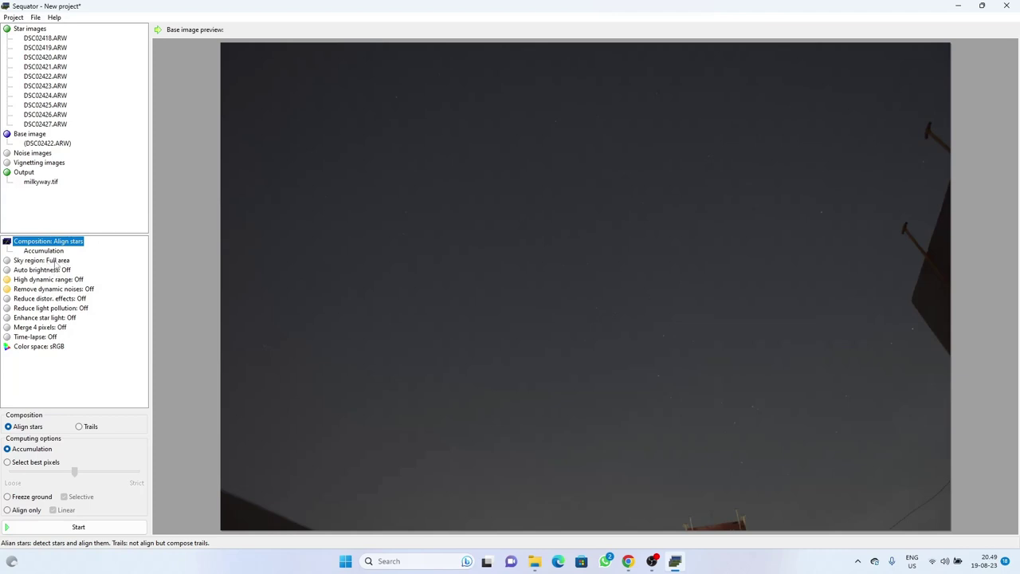
pyautogui.click(56, 264)
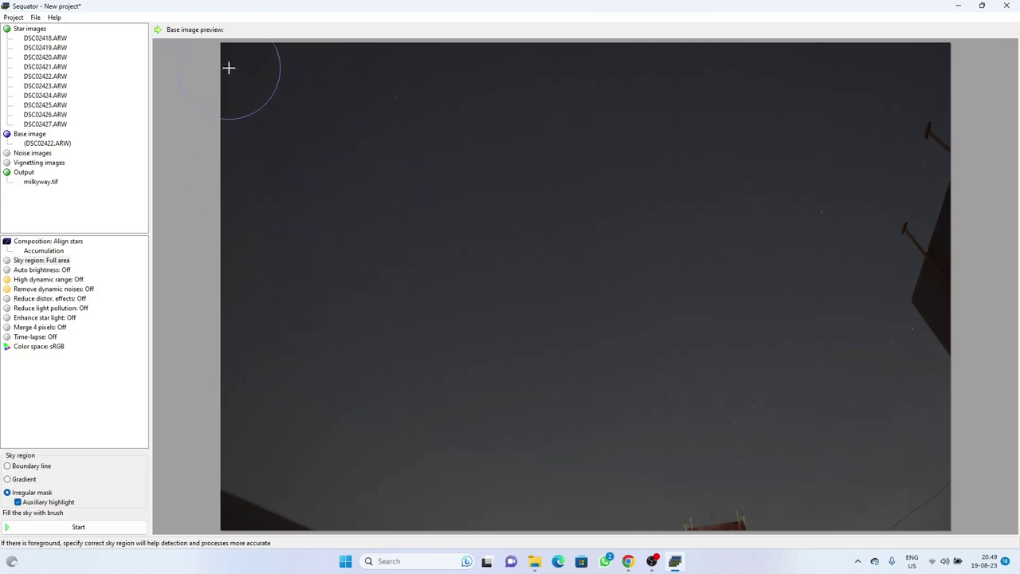
pyautogui.moveTo(229, 68)
pyautogui.mouseDown()
pyautogui.moveTo(551, 83)
pyautogui.moveTo(917, 46)
pyautogui.moveTo(870, 82)
pyautogui.moveTo(812, 223)
pyautogui.moveTo(799, 154)
pyautogui.moveTo(753, 130)
pyautogui.moveTo(642, 143)
pyautogui.moveTo(286, 112)
pyautogui.moveTo(207, 132)
pyautogui.moveTo(221, 214)
pyautogui.moveTo(224, 418)
pyautogui.moveTo(329, 480)
pyautogui.moveTo(497, 454)
pyautogui.moveTo(401, 501)
pyautogui.moveTo(627, 508)
pyautogui.moveTo(629, 471)
pyautogui.moveTo(647, 448)
pyautogui.moveTo(748, 443)
pyautogui.moveTo(769, 453)
pyautogui.moveTo(795, 502)
pyautogui.moveTo(929, 515)
pyautogui.moveTo(938, 473)
pyautogui.moveTo(931, 436)
pyautogui.moveTo(887, 364)
pyautogui.moveTo(850, 342)
pyautogui.moveTo(837, 289)
pyautogui.moveTo(858, 125)
pyautogui.moveTo(785, 334)
pyautogui.moveTo(845, 401)
pyautogui.moveTo(852, 430)
pyautogui.moveTo(610, 388)
pyautogui.moveTo(584, 426)
pyautogui.moveTo(339, 392)
pyautogui.moveTo(287, 257)
pyautogui.moveTo(298, 208)
pyautogui.moveTo(349, 189)
pyautogui.moveTo(594, 207)
pyautogui.moveTo(640, 200)
pyautogui.moveTo(698, 259)
pyautogui.moveTo(712, 314)
pyautogui.moveTo(544, 266)
pyautogui.moveTo(337, 265)
pyautogui.moveTo(360, 326)
pyautogui.moveTo(666, 326)
pyautogui.mouseUp()
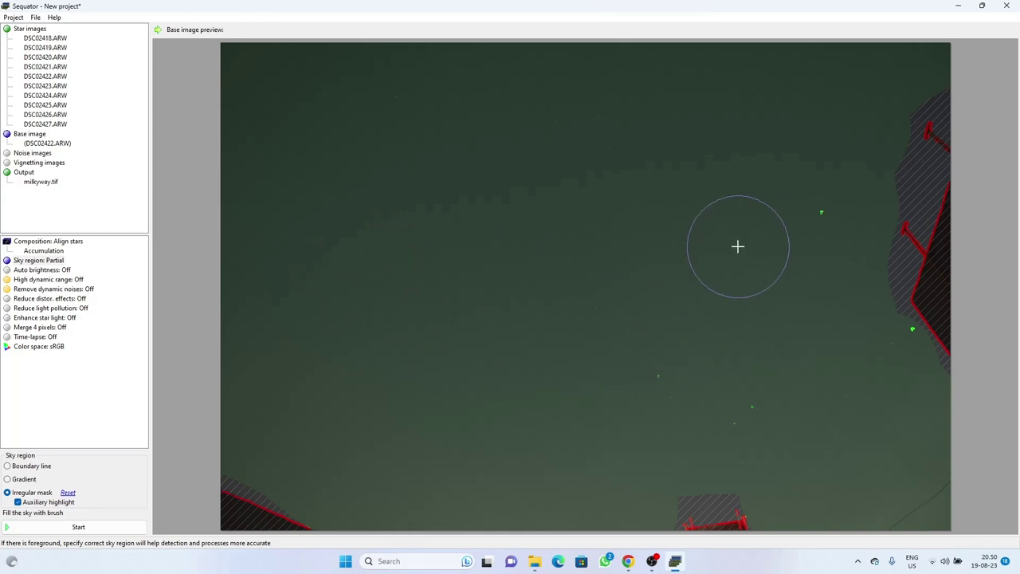
# Refine the sky mask with a smaller brush around the poles and building on the right and the roof corner at lower left
pyautogui.scroll(-2, 737, 246)
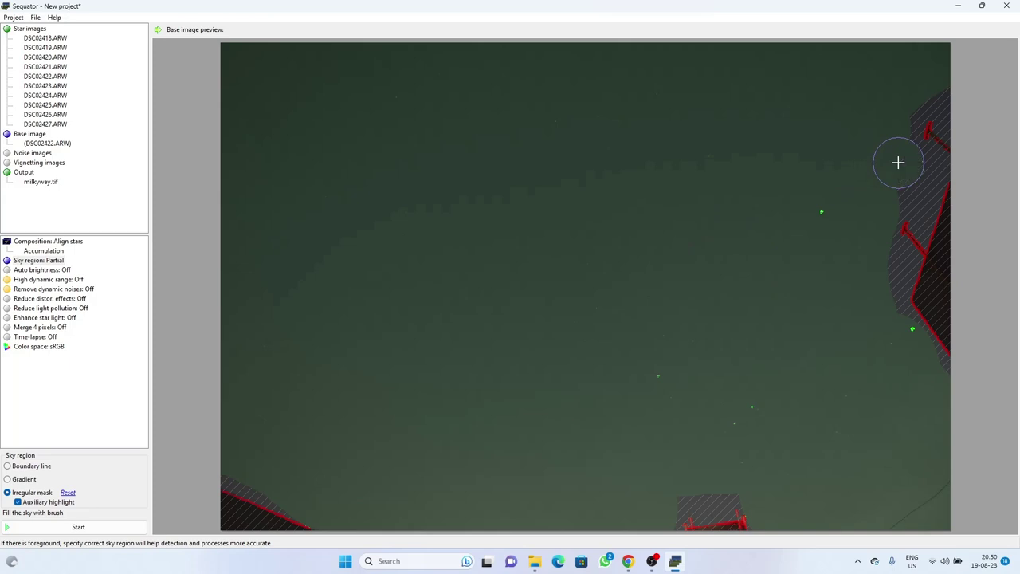
pyautogui.moveTo(919, 192)
pyautogui.mouseDown()
pyautogui.moveTo(922, 170)
pyautogui.moveTo(897, 148)
pyautogui.moveTo(894, 121)
pyautogui.moveTo(908, 93)
pyautogui.moveTo(953, 96)
pyautogui.mouseUp()
pyautogui.moveTo(879, 220)
pyautogui.mouseDown()
pyautogui.moveTo(888, 263)
pyautogui.moveTo(878, 312)
pyautogui.moveTo(944, 403)
pyautogui.mouseUp()
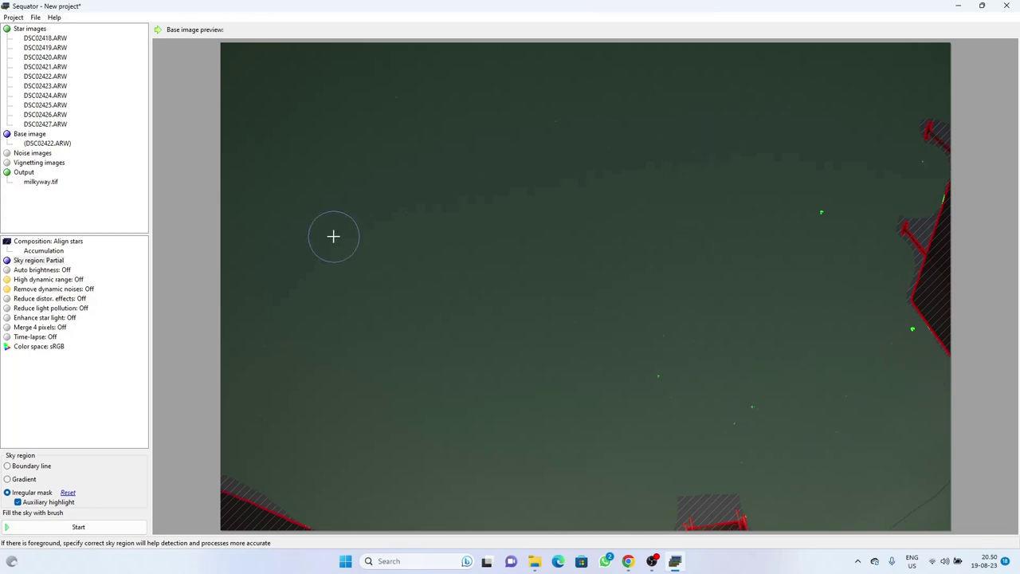
pyautogui.click(231, 462)
pyautogui.moveTo(237, 462); pyautogui.dragTo(286, 483)
# Turn on Auto brightness, High dynamic range and Remove dynamic noises, with Reduce distor. effects set to Tele
pyautogui.click(69, 271)
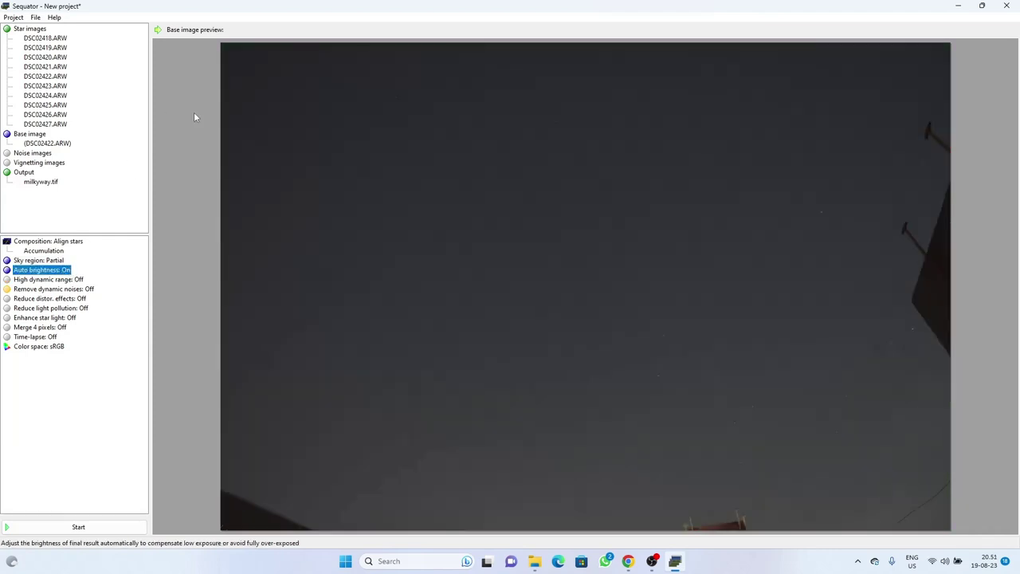
pyautogui.click(81, 281)
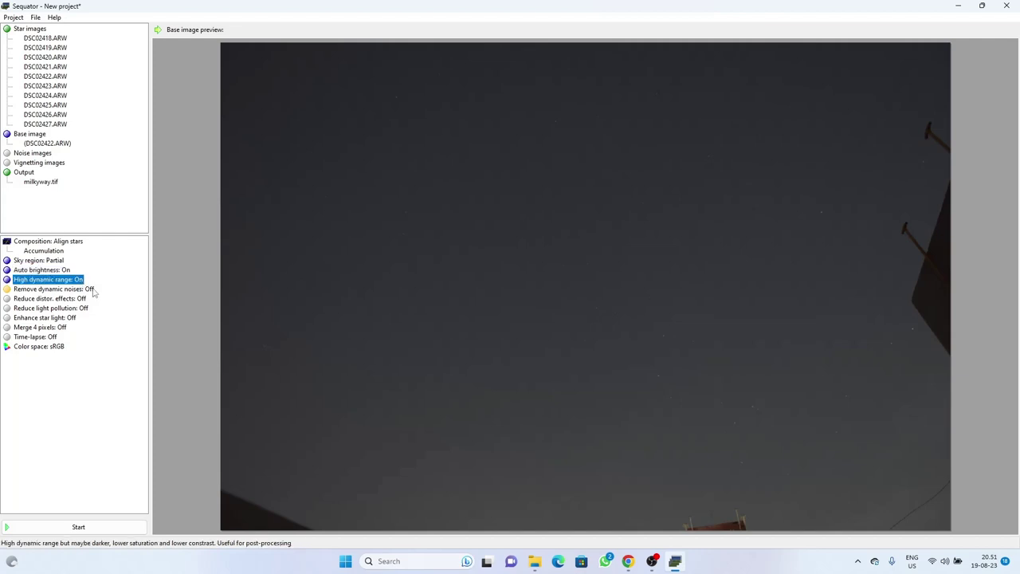
pyautogui.click(90, 290)
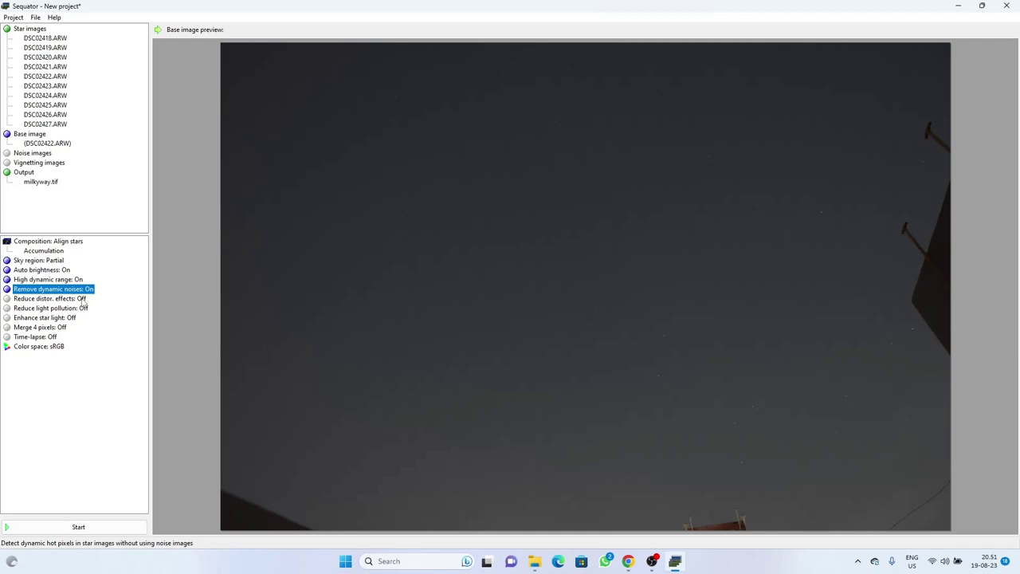
pyautogui.click(83, 298)
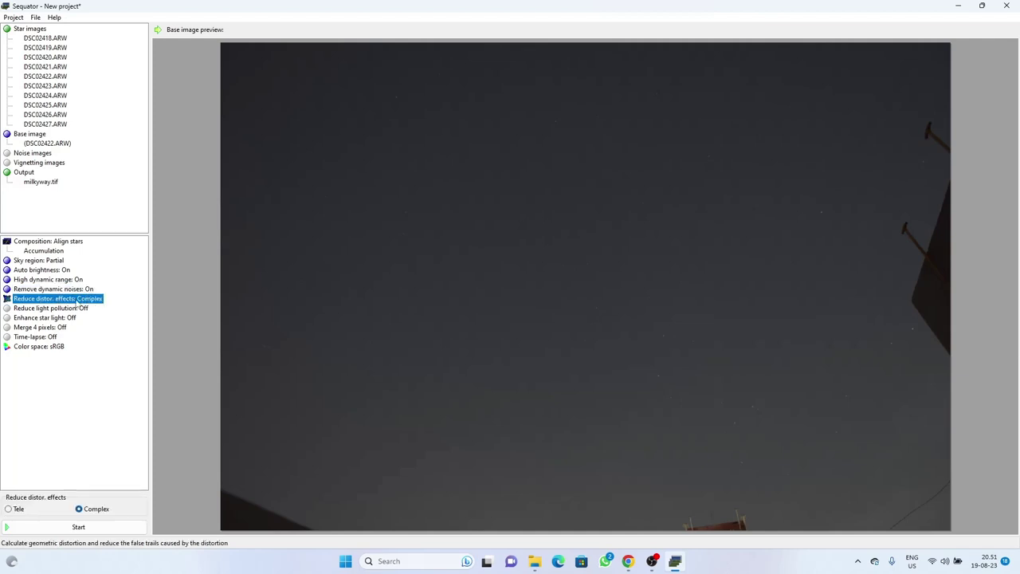
pyautogui.click(8, 509)
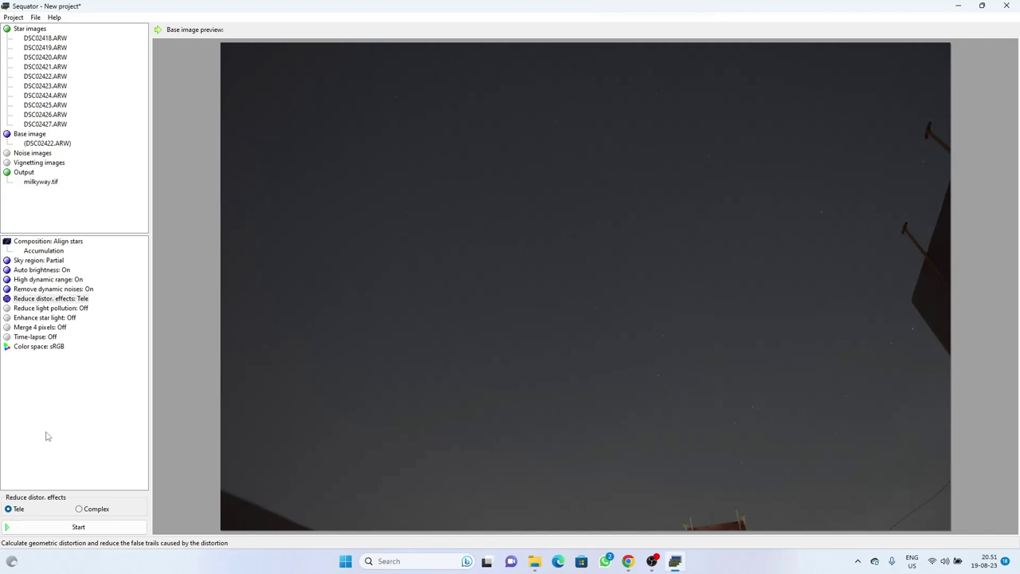
# Set Reduce light pollution to Uneven at the strongest level and turn on Enhance star light
pyautogui.click(83, 309)
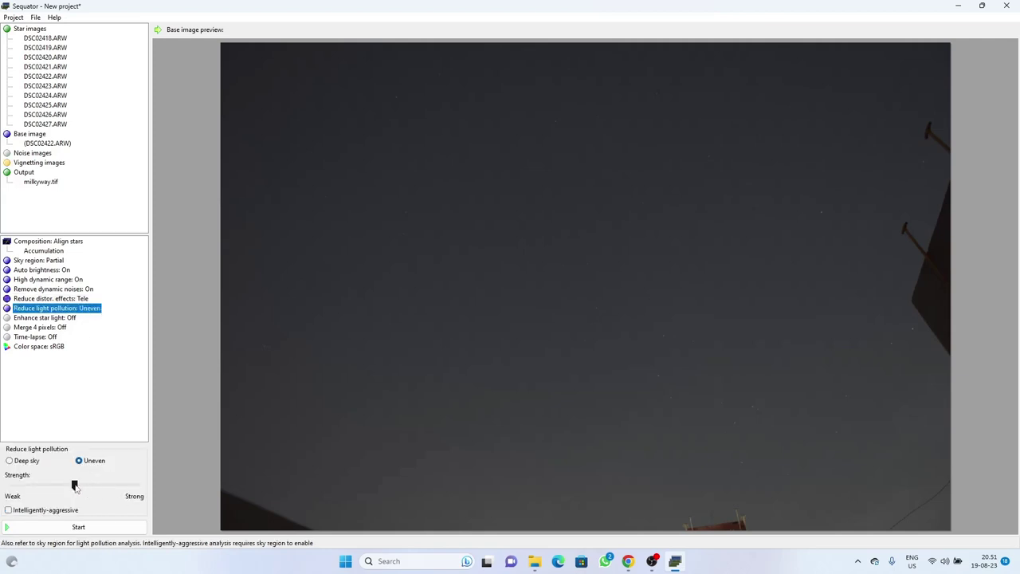
pyautogui.moveTo(75, 487); pyautogui.dragTo(149, 494)
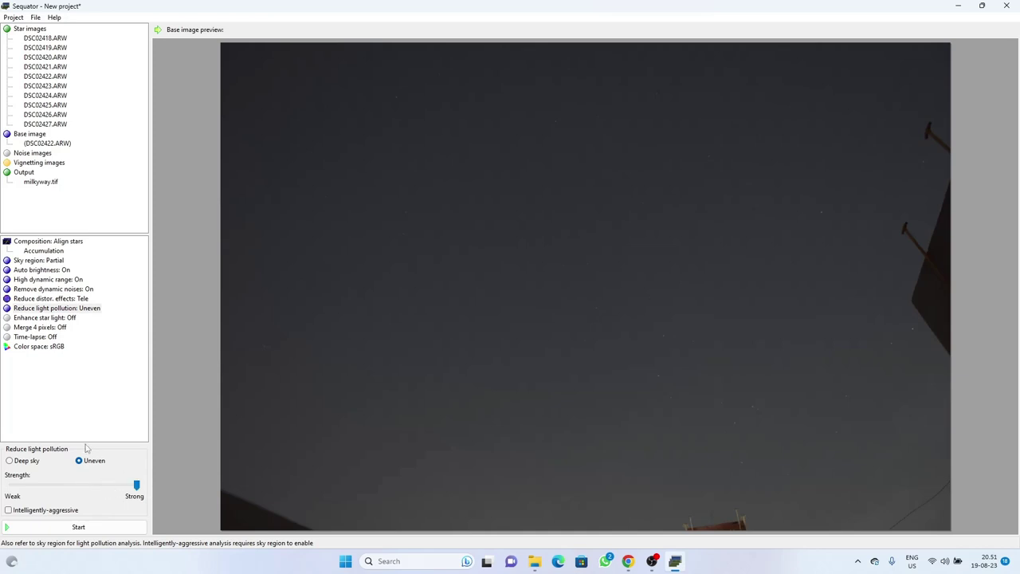
pyautogui.click(74, 320)
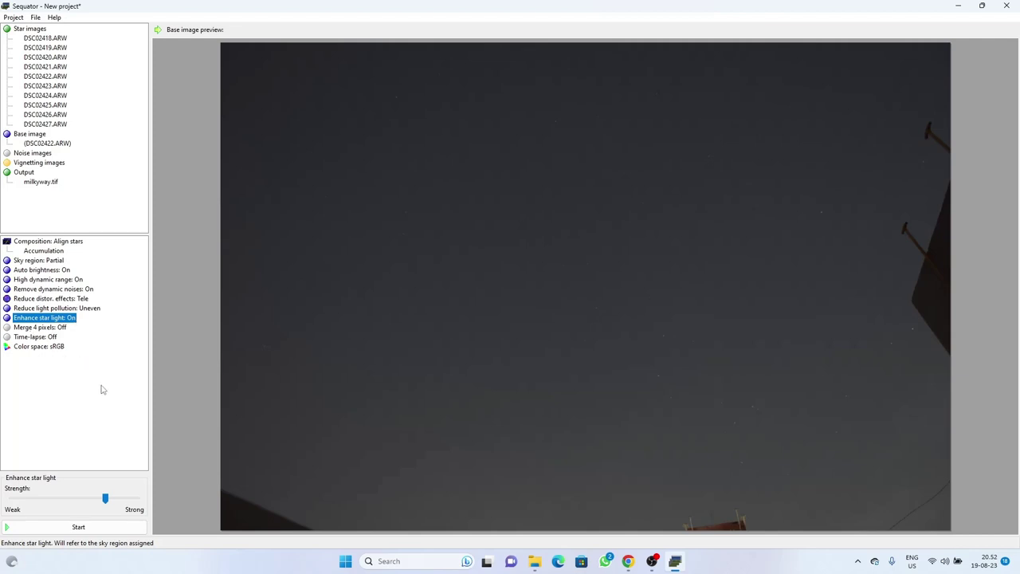
# Stack the star images into milkyway.tif with High dynamic range on and close the finished processing log
pyautogui.click(79, 529)
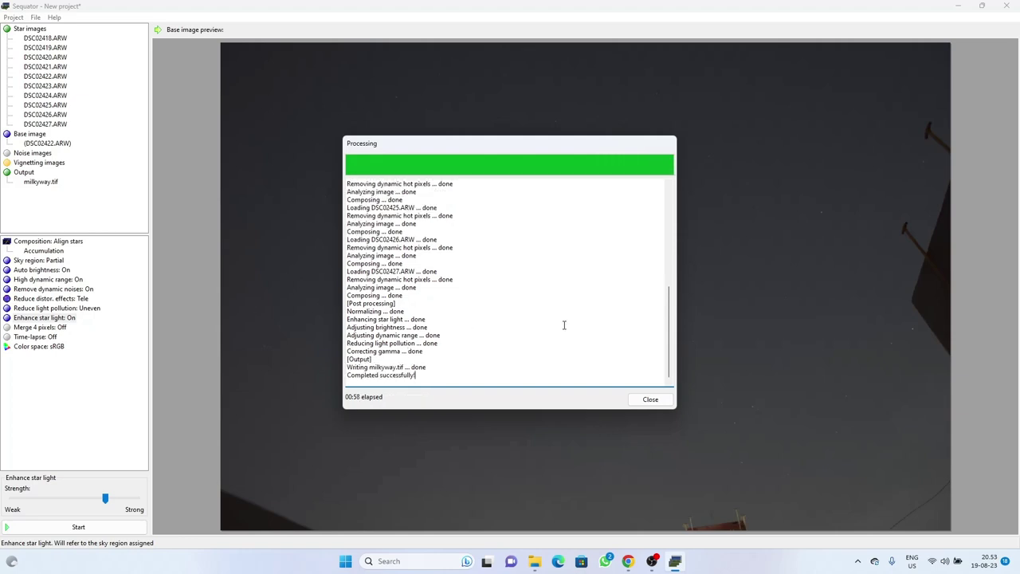
pyautogui.click(645, 400)
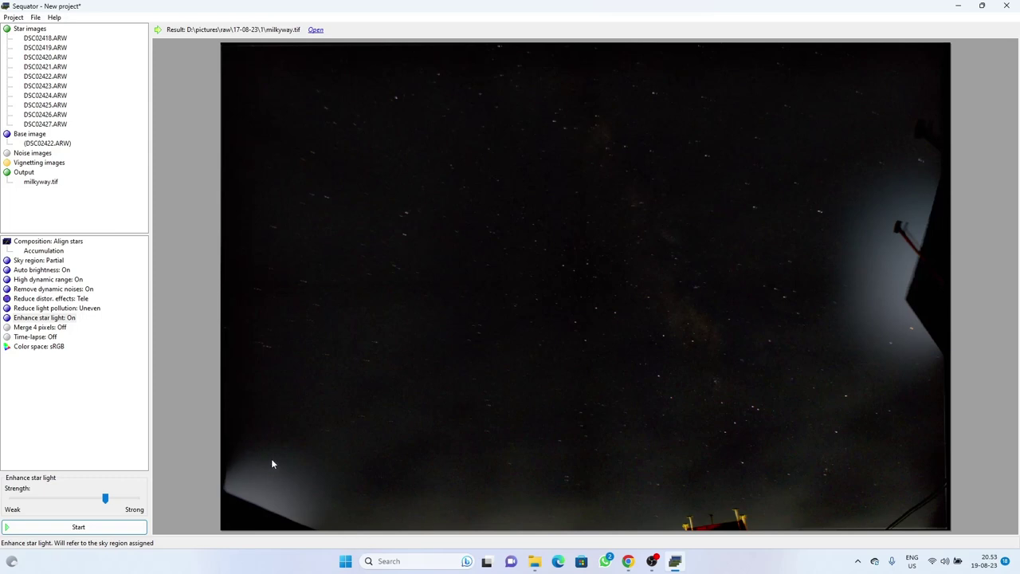
# Turn off High dynamic range and restack the photos, overwriting the existing milkyway.tif
pyautogui.click(82, 279)
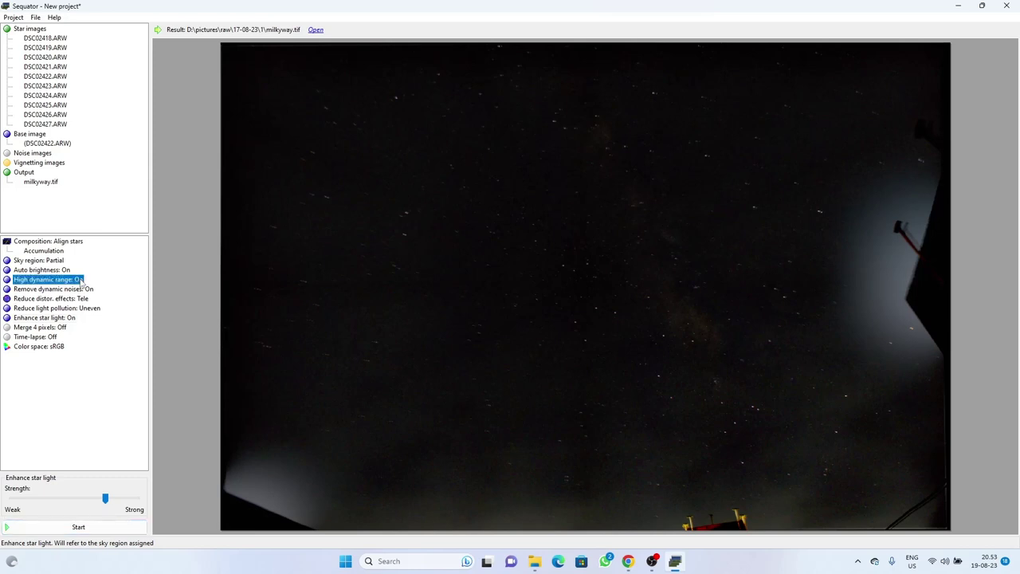
pyautogui.click(82, 527)
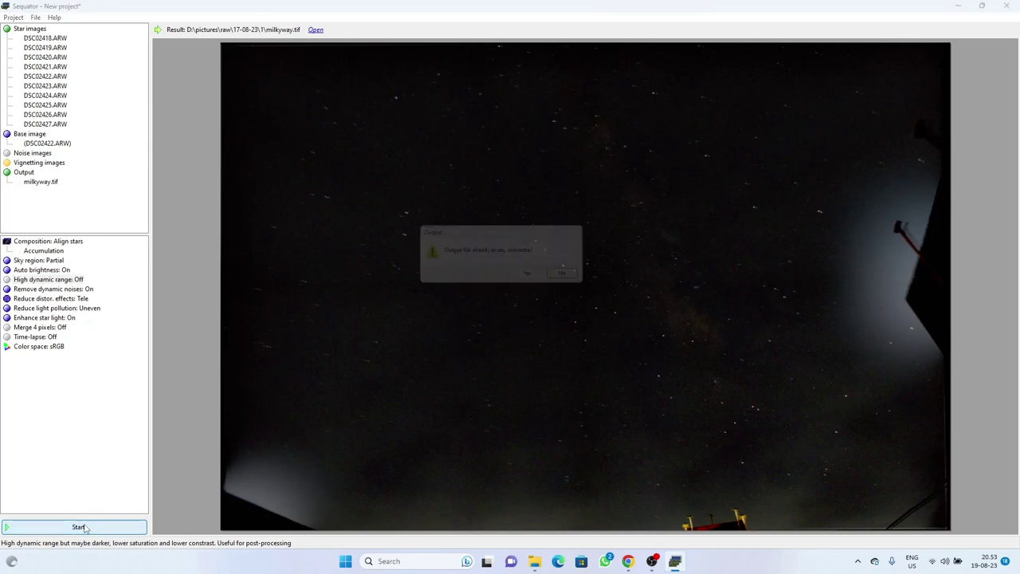
pyautogui.click(541, 282)
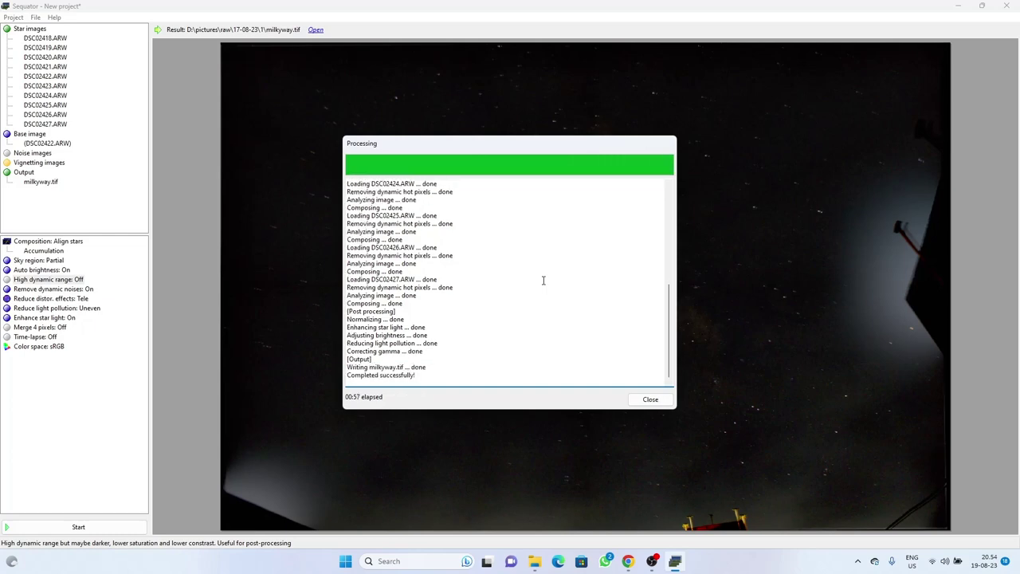
pyautogui.click(650, 399)
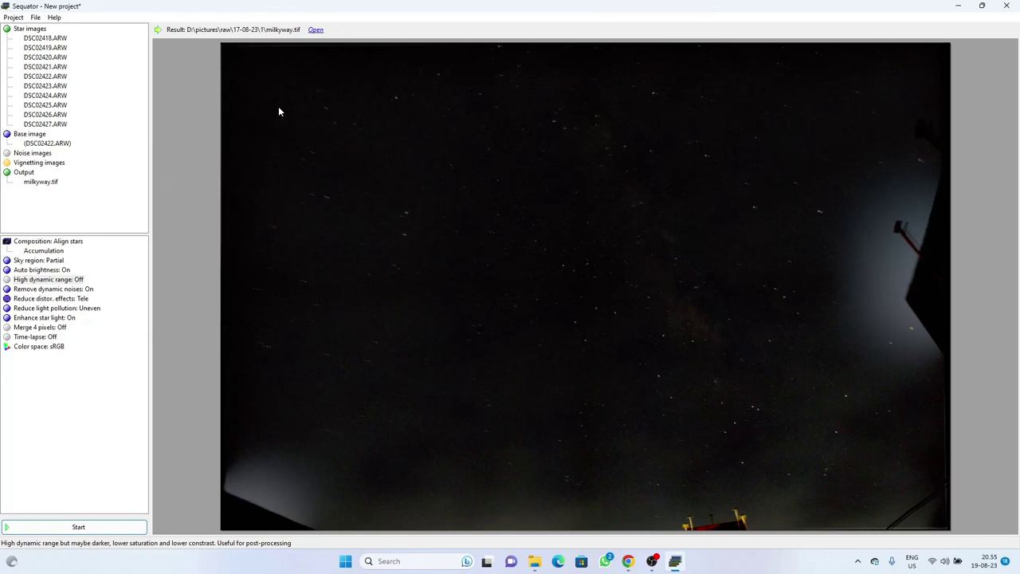
# Open the stacked milkyway.tif result and send it from the photo viewer to Adobe Photoshop 2023
pyautogui.click(316, 30)
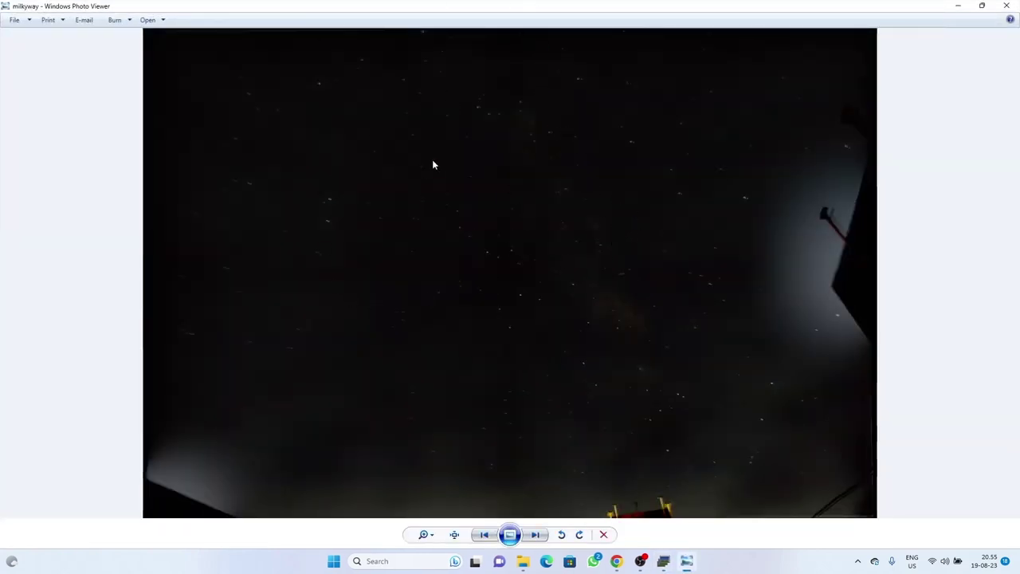
pyautogui.rightClick(468, 121)
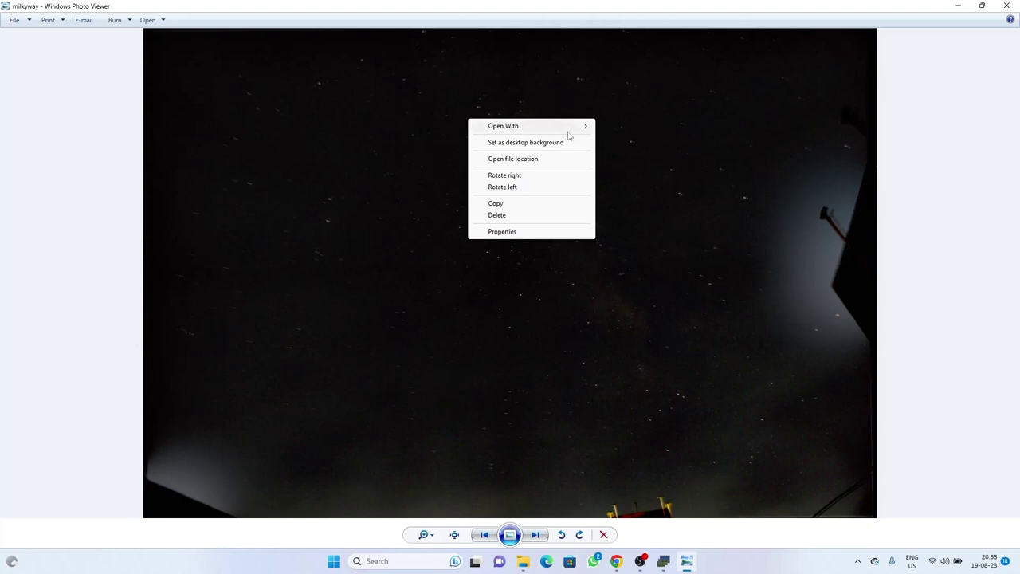
pyautogui.moveTo(569, 132)
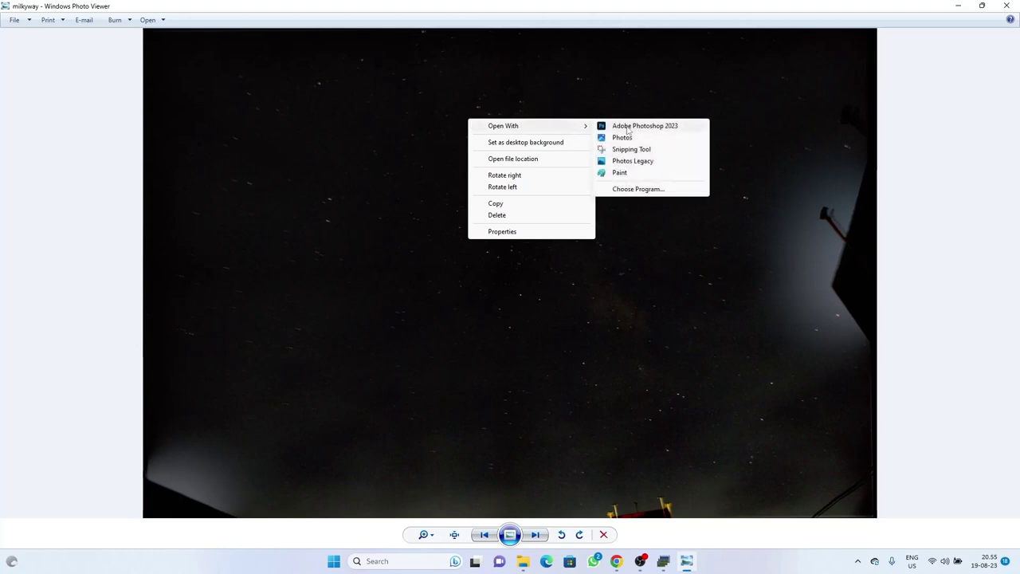
pyautogui.click(628, 127)
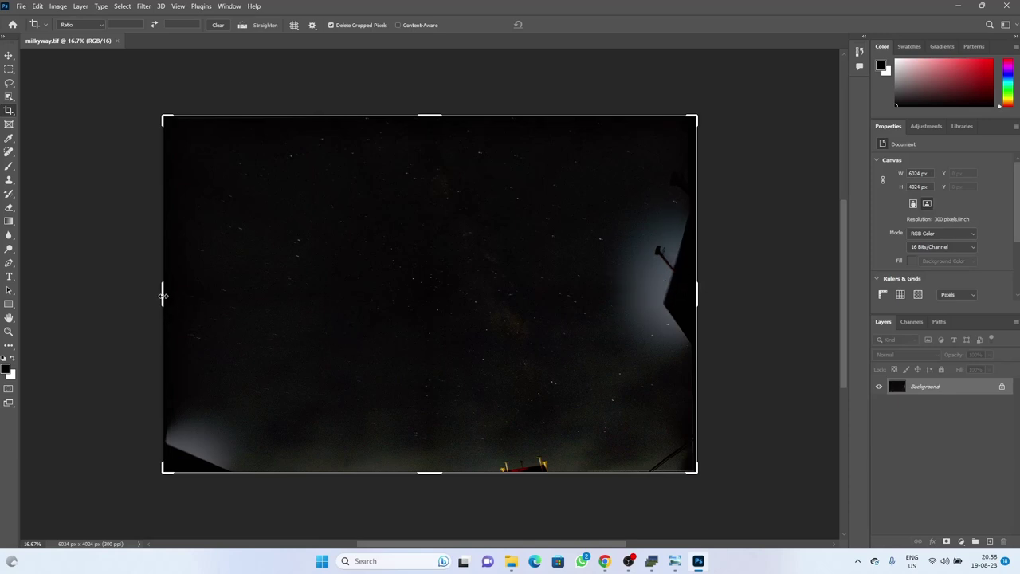
# Crop the image to the Milky Way area, about 2988 x 3520 px, excluding the buildings and glowing edges
pyautogui.moveTo(164, 296); pyautogui.dragTo(244, 296)
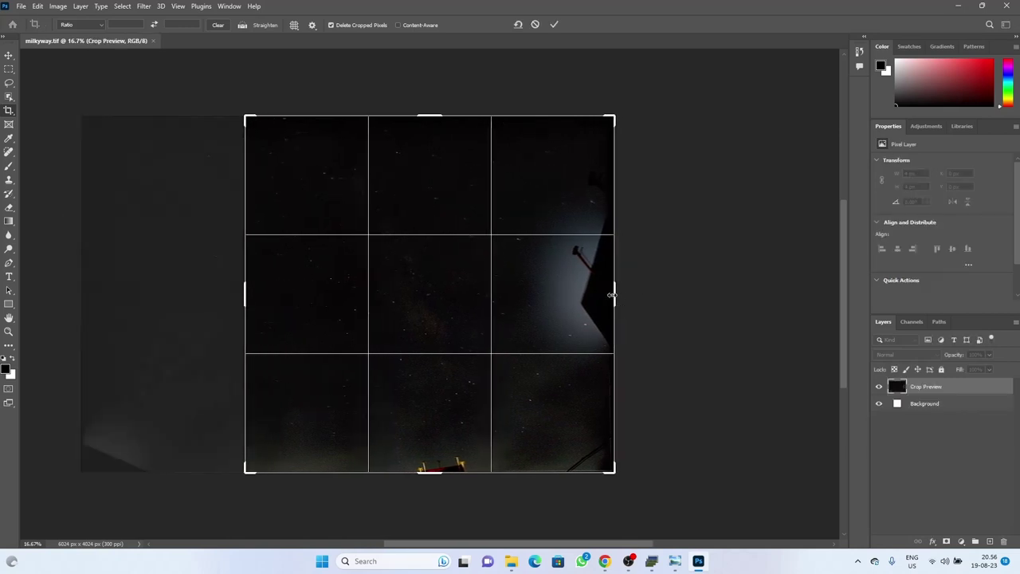
pyautogui.moveTo(611, 295); pyautogui.dragTo(566, 296)
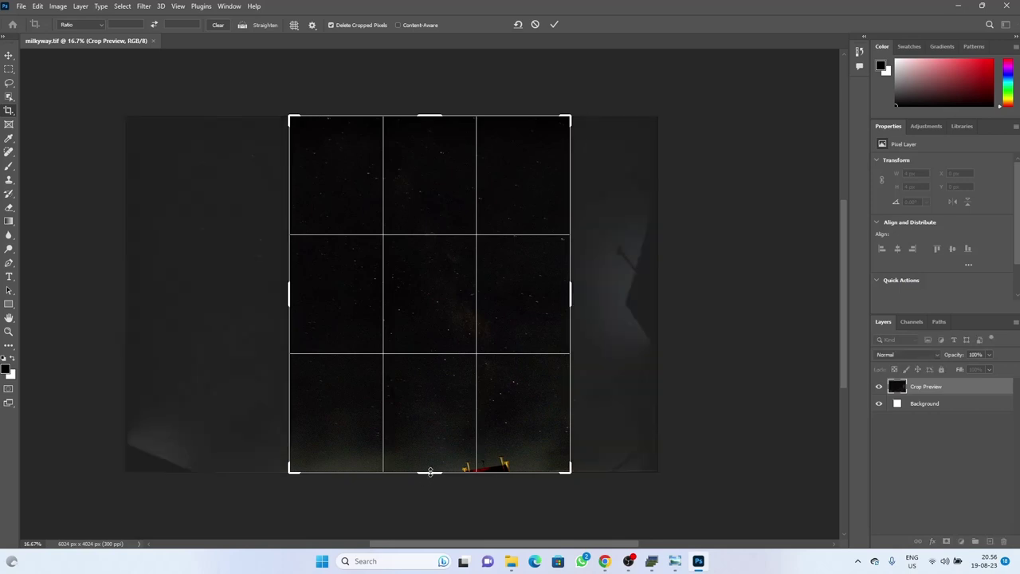
pyautogui.moveTo(429, 472); pyautogui.dragTo(435, 450)
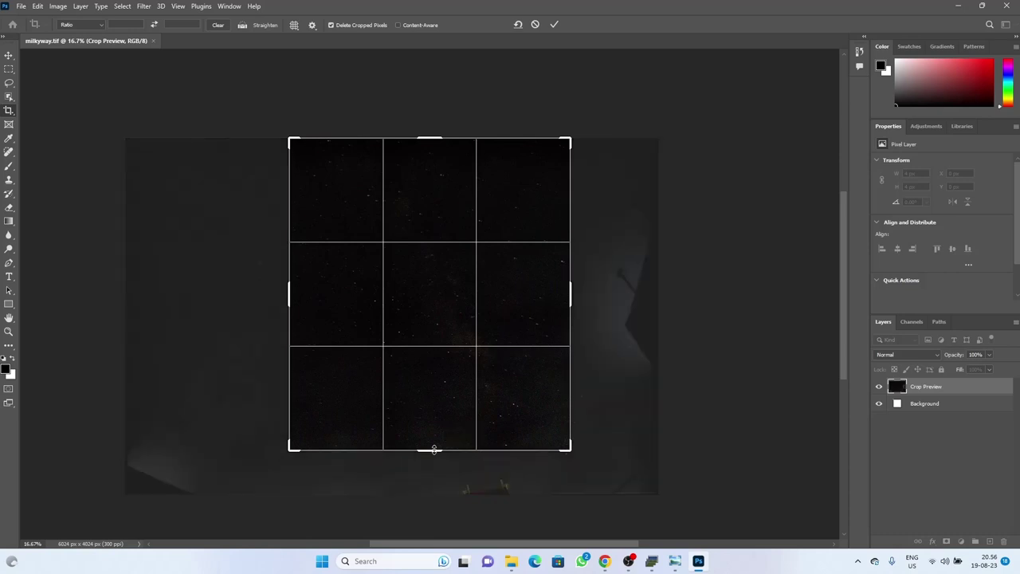
pyautogui.moveTo(292, 295); pyautogui.dragTo(299, 297)
pyautogui.press('Return')
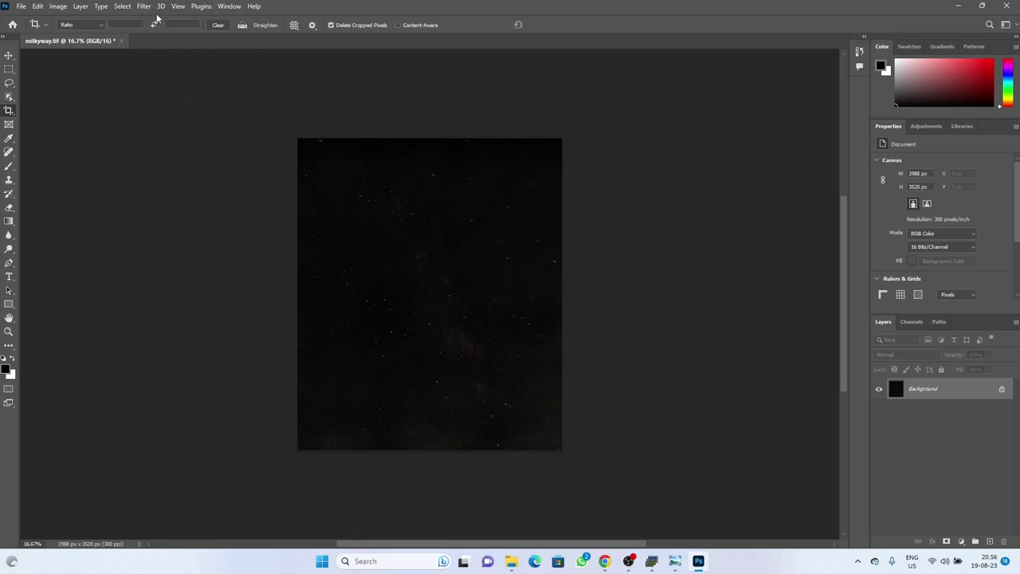
# In the Camera Raw Filter, set Contrast 0, Highlights +82, Shadows +100, Blacks +100 and Saturation +65
pyautogui.click(148, 8)
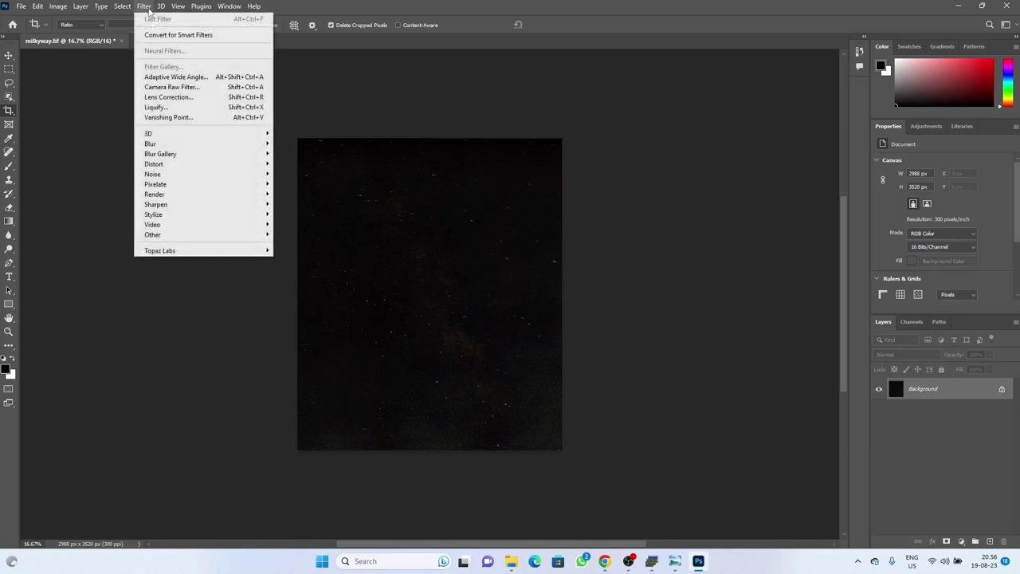
pyautogui.click(206, 89)
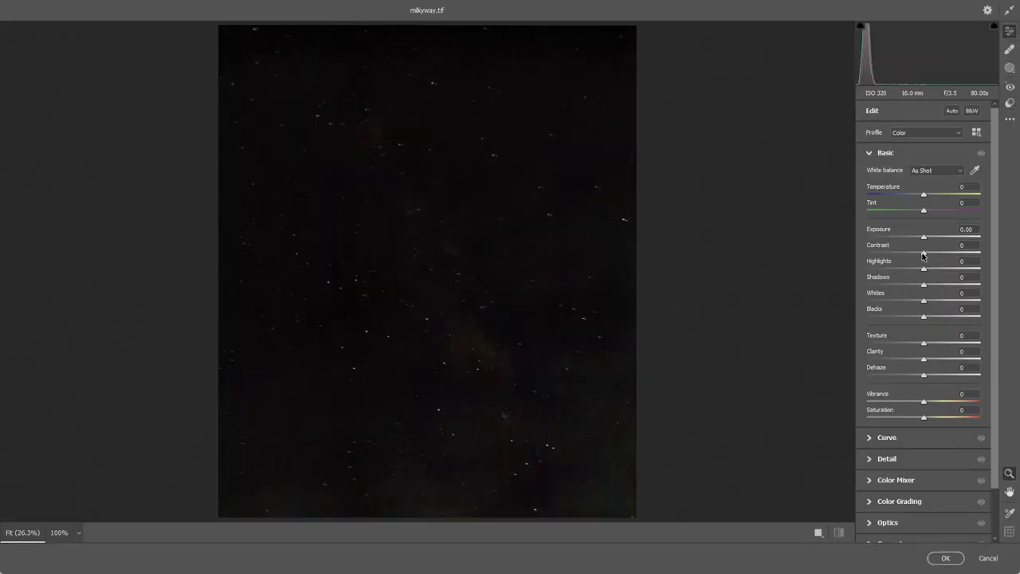
pyautogui.moveTo(923, 254); pyautogui.dragTo(1005, 295)
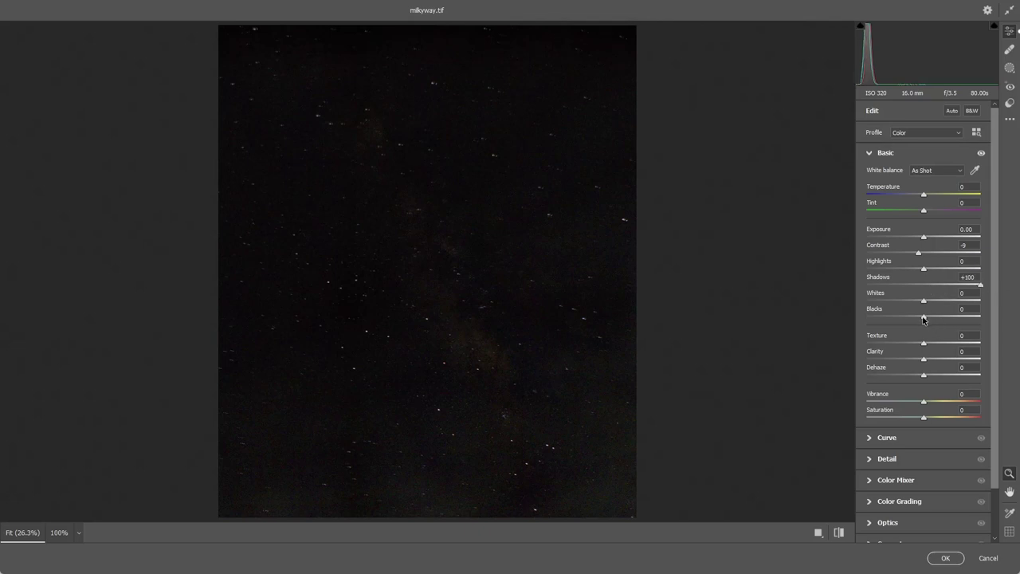
pyautogui.moveTo(924, 317); pyautogui.dragTo(981, 317)
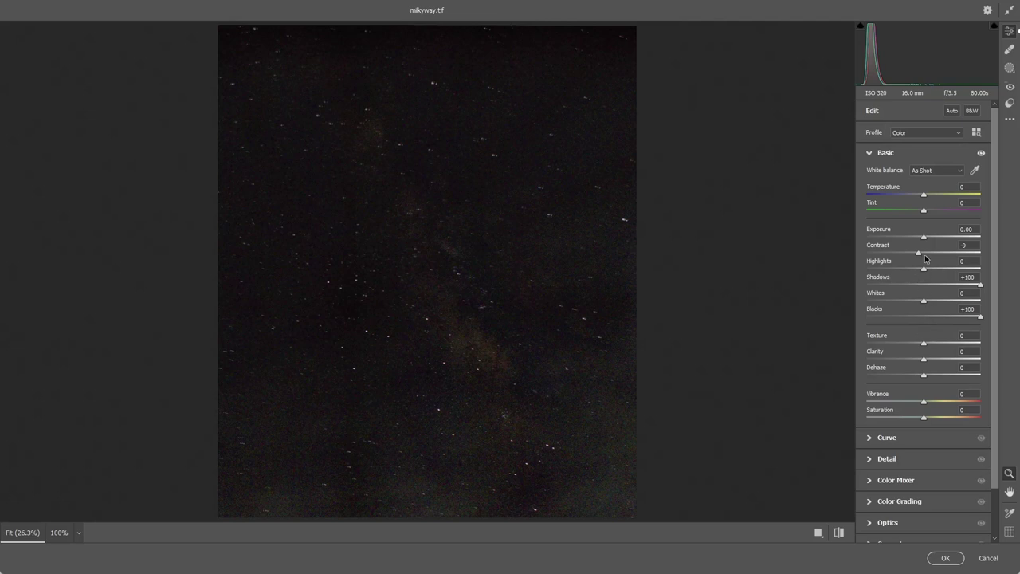
pyautogui.moveTo(923, 271); pyautogui.dragTo(971, 271)
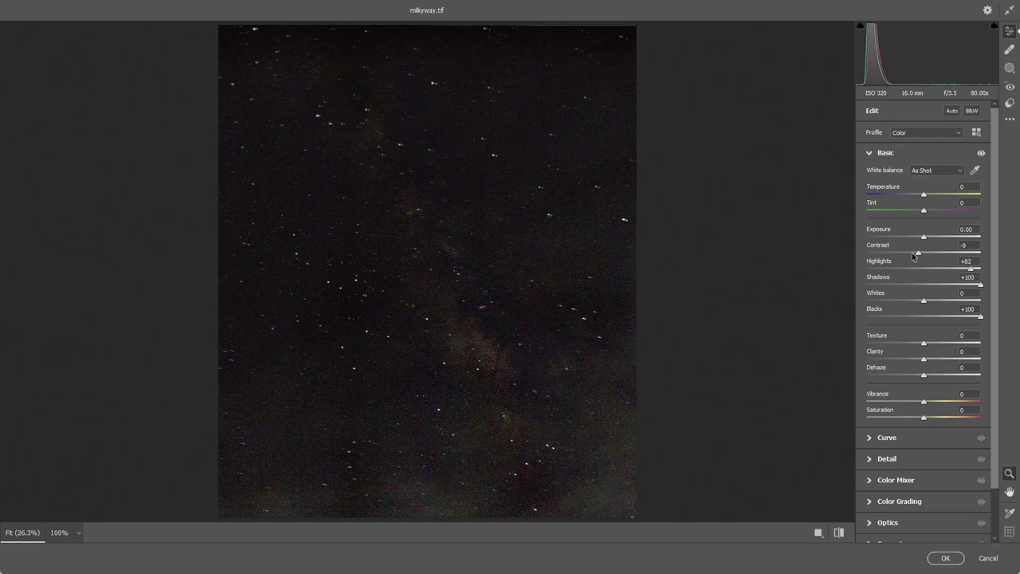
pyautogui.moveTo(918, 254)
pyautogui.mouseDown()
pyautogui.moveTo(950, 255)
pyautogui.moveTo(922, 255)
pyautogui.mouseUp()
pyautogui.moveTo(924, 417); pyautogui.dragTo(961, 418)
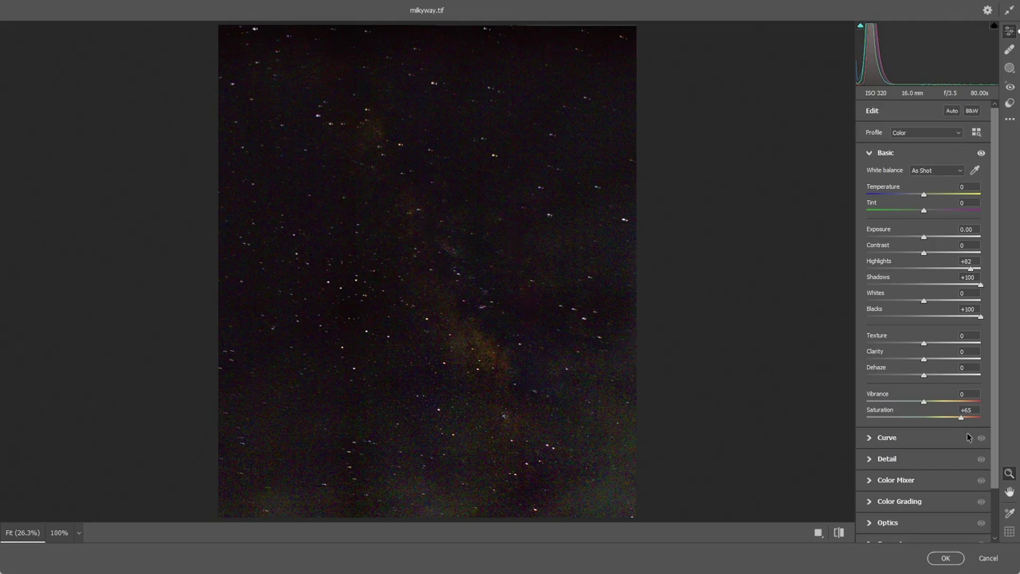
# Raise the luminance of the yellows to the maximum and increase the oranges' luminance in the Color Mixer
pyautogui.click(930, 482)
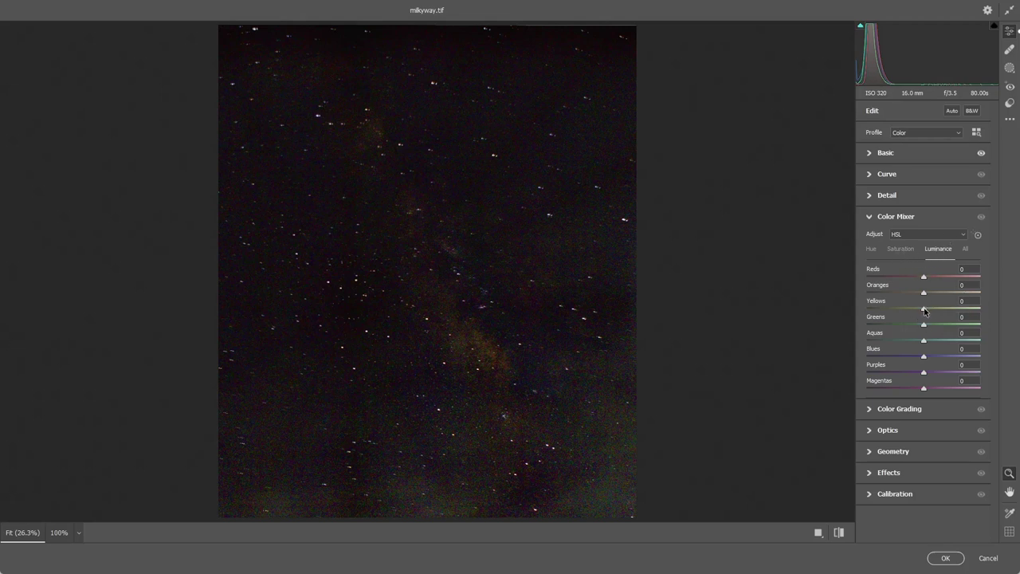
pyautogui.moveTo(924, 311); pyautogui.dragTo(982, 311)
pyautogui.moveTo(923, 295); pyautogui.dragTo(957, 299)
# Set the Color Mixer saturation to Oranges +12, Yellows +52 and Purples -24
pyautogui.click(899, 250)
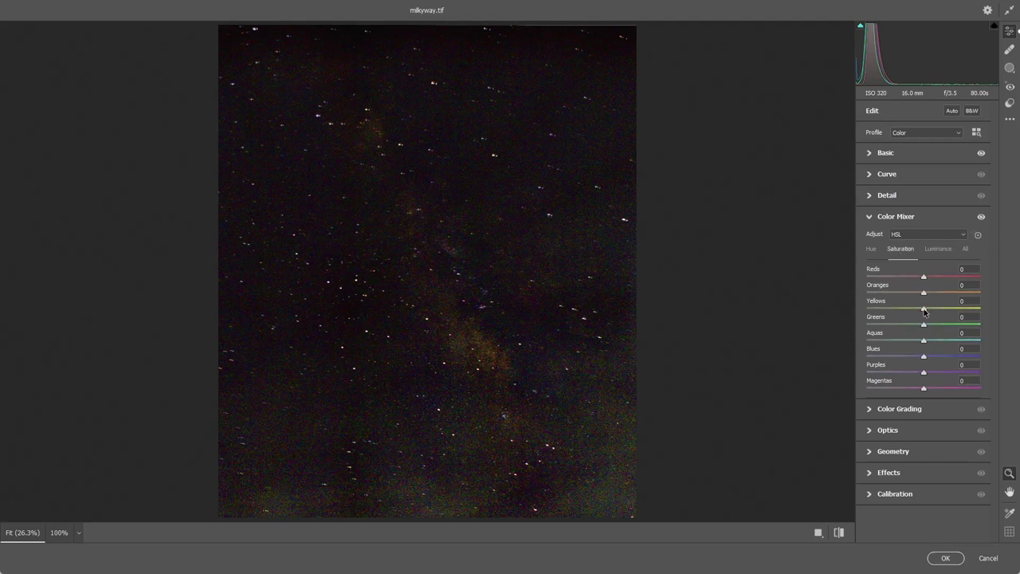
pyautogui.moveTo(924, 310); pyautogui.dragTo(954, 318)
pyautogui.moveTo(924, 293); pyautogui.dragTo(932, 303)
pyautogui.moveTo(923, 375)
pyautogui.mouseDown()
pyautogui.moveTo(890, 376)
pyautogui.moveTo(909, 377)
pyautogui.mouseUp()
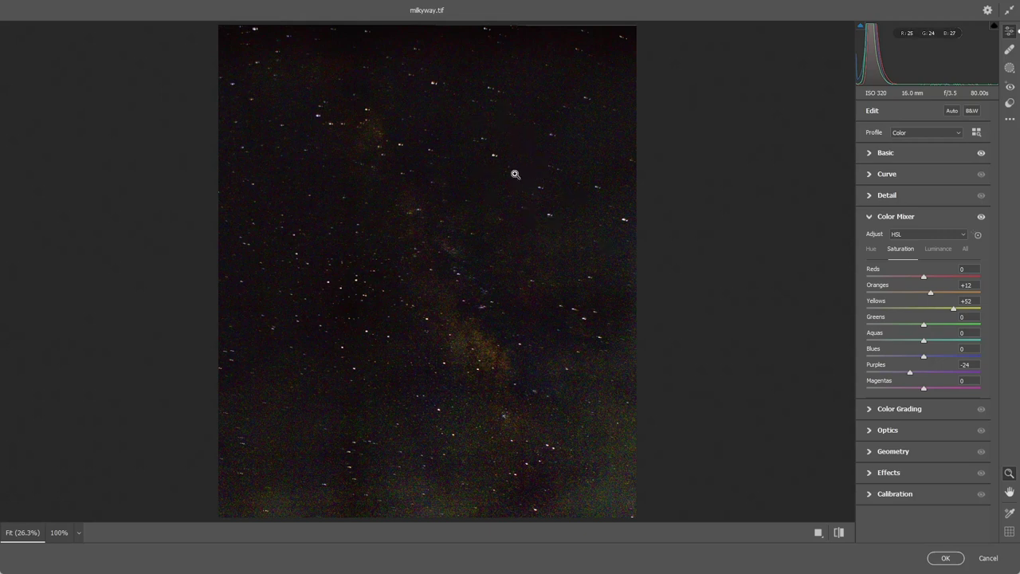
# Start a new brush mask with Blacks at -93 and a brush size of 33
pyautogui.moveTo(501, 156)
pyautogui.mouseDown()
pyautogui.moveTo(603, 182)
pyautogui.moveTo(494, 157)
pyautogui.mouseUp()
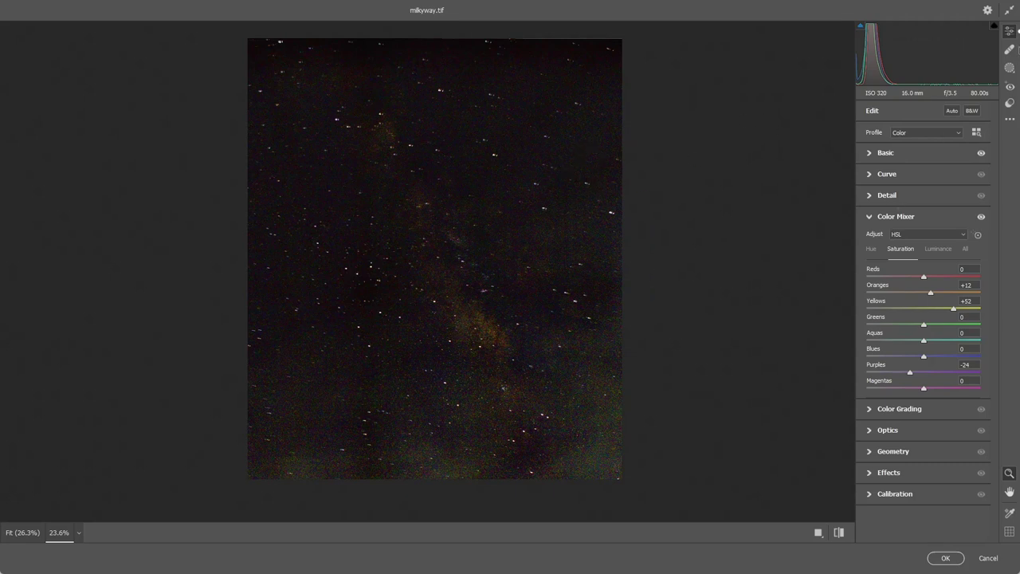
pyautogui.click(1009, 69)
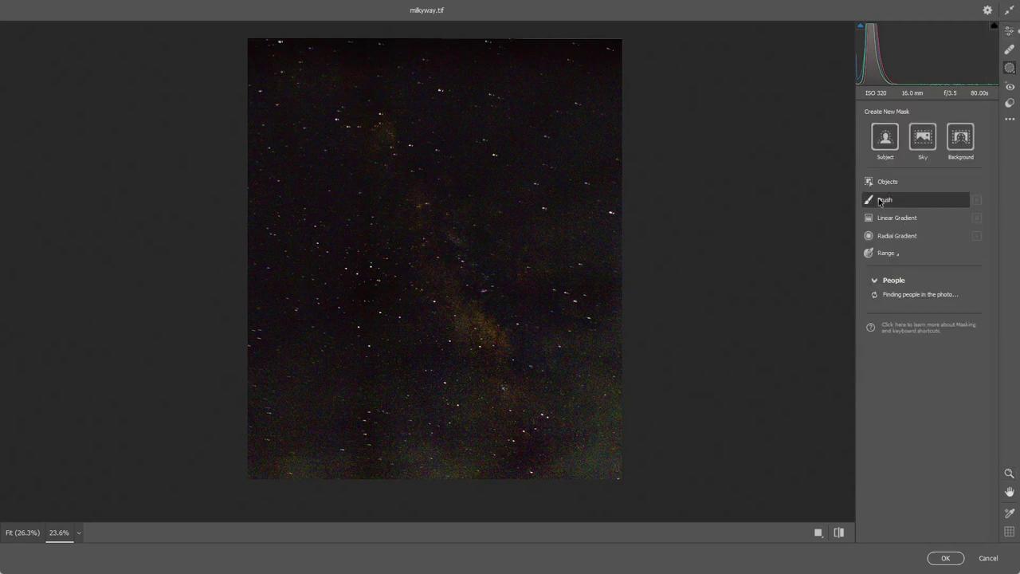
pyautogui.click(881, 200)
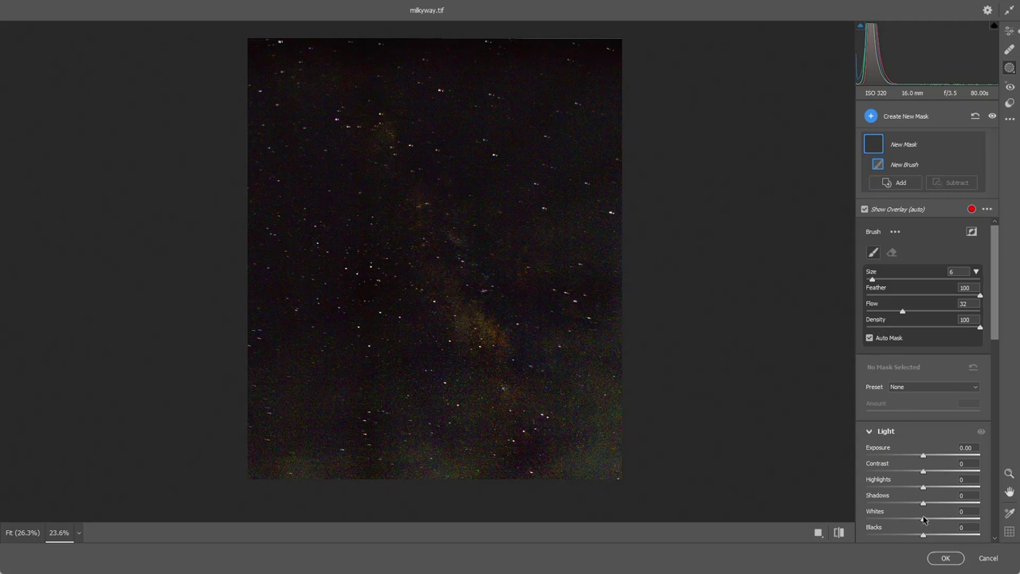
pyautogui.moveTo(922, 535); pyautogui.dragTo(870, 535)
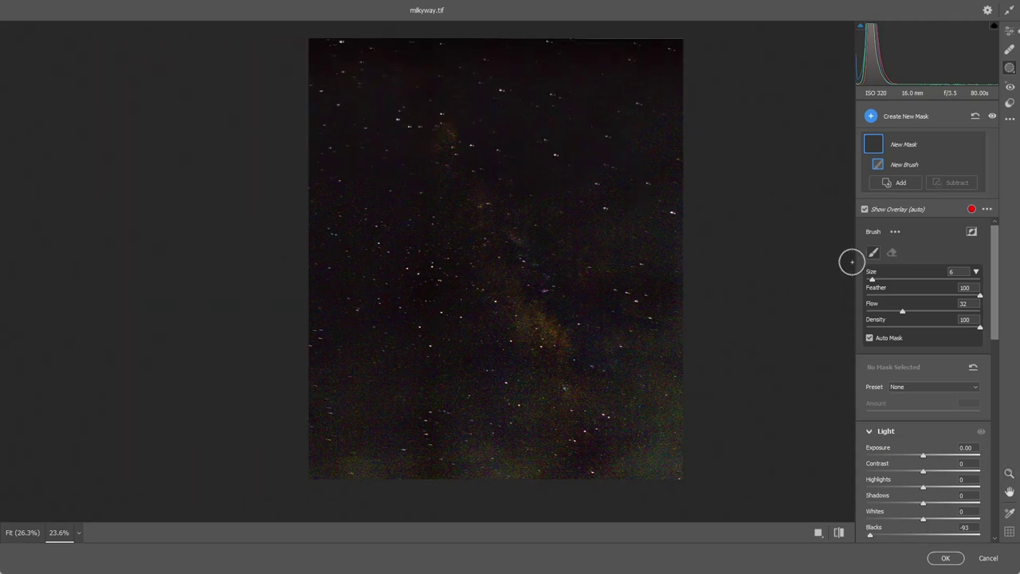
pyautogui.moveTo(871, 279); pyautogui.dragTo(904, 281)
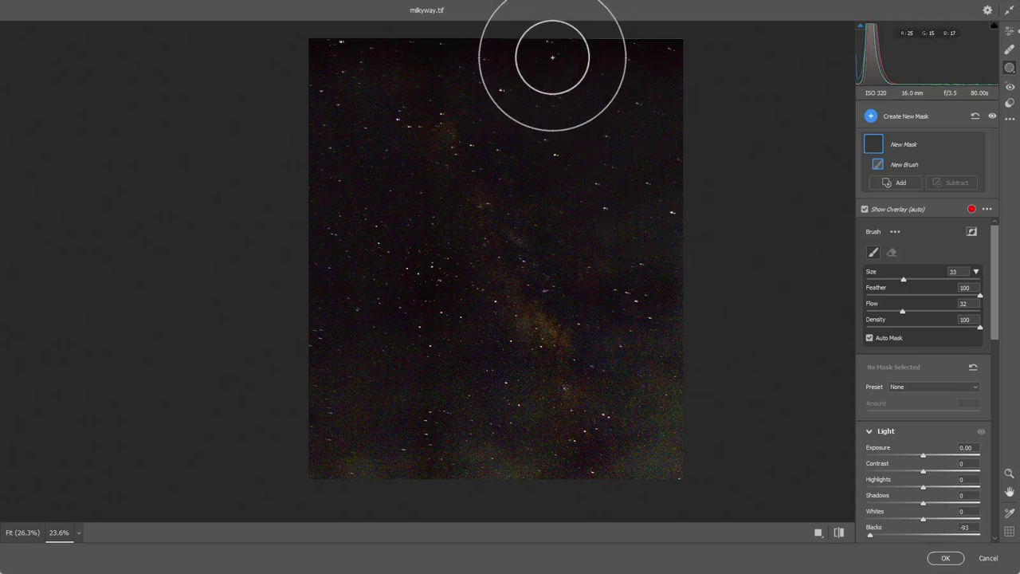
# Paint the mask over the sky to the upper right and left of the Milky Way at a flow of 32
pyautogui.click(597, 117)
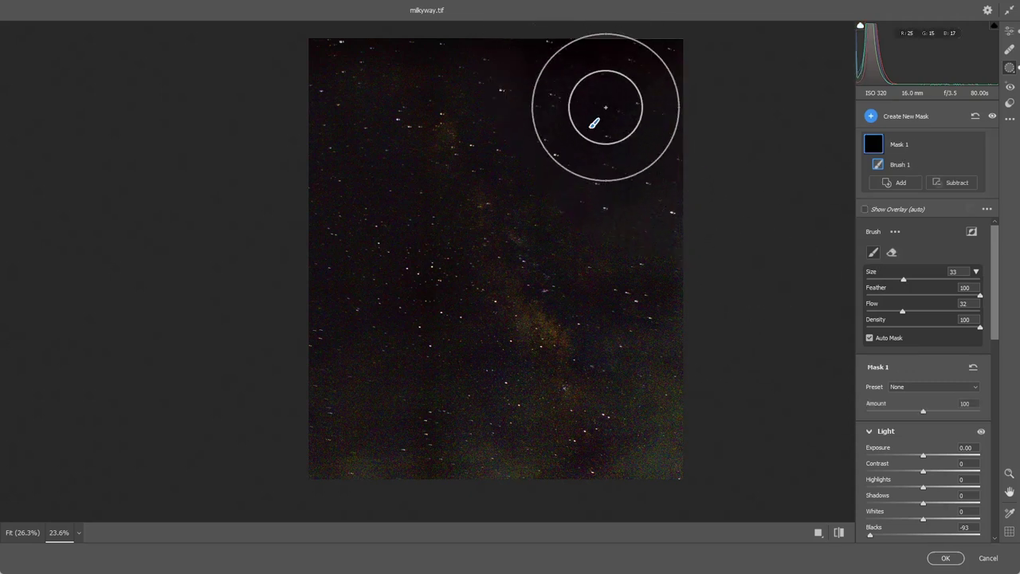
pyautogui.moveTo(657, 212)
pyautogui.mouseDown()
pyautogui.moveTo(665, 131)
pyautogui.moveTo(562, 90)
pyautogui.moveTo(633, 168)
pyautogui.moveTo(639, 50)
pyautogui.moveTo(681, 155)
pyautogui.moveTo(508, 87)
pyautogui.moveTo(578, 142)
pyautogui.moveTo(552, 94)
pyautogui.moveTo(632, 247)
pyautogui.moveTo(613, 220)
pyautogui.moveTo(610, 209)
pyautogui.moveTo(658, 267)
pyautogui.moveTo(630, 163)
pyautogui.moveTo(668, 276)
pyautogui.moveTo(660, 201)
pyautogui.moveTo(683, 272)
pyautogui.moveTo(628, 195)
pyautogui.moveTo(639, 253)
pyautogui.moveTo(615, 213)
pyautogui.moveTo(667, 297)
pyautogui.moveTo(597, 181)
pyautogui.moveTo(643, 270)
pyautogui.moveTo(681, 317)
pyautogui.moveTo(652, 157)
pyautogui.moveTo(688, 229)
pyautogui.moveTo(663, 109)
pyautogui.moveTo(675, 127)
pyautogui.moveTo(700, 250)
pyautogui.moveTo(675, 267)
pyautogui.moveTo(649, 236)
pyautogui.moveTo(686, 312)
pyautogui.moveTo(671, 292)
pyautogui.moveTo(693, 377)
pyautogui.moveTo(670, 286)
pyautogui.moveTo(691, 403)
pyautogui.moveTo(651, 216)
pyautogui.mouseUp()
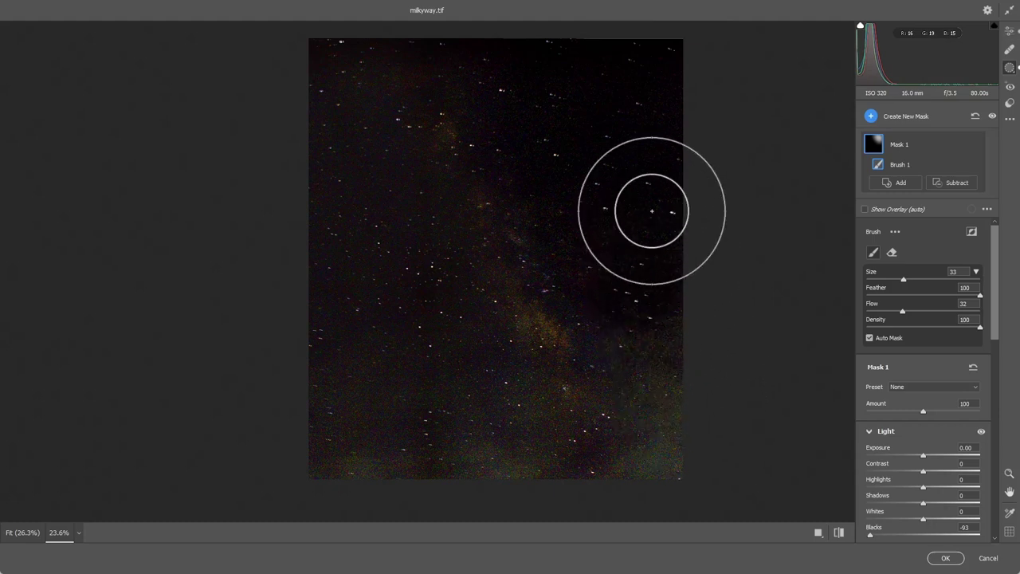
pyautogui.moveTo(313, 53)
pyautogui.mouseDown()
pyautogui.moveTo(387, 239)
pyautogui.moveTo(412, 271)
pyautogui.moveTo(394, 320)
pyautogui.moveTo(358, 221)
pyautogui.moveTo(378, 391)
pyautogui.moveTo(353, 278)
pyautogui.mouseUp()
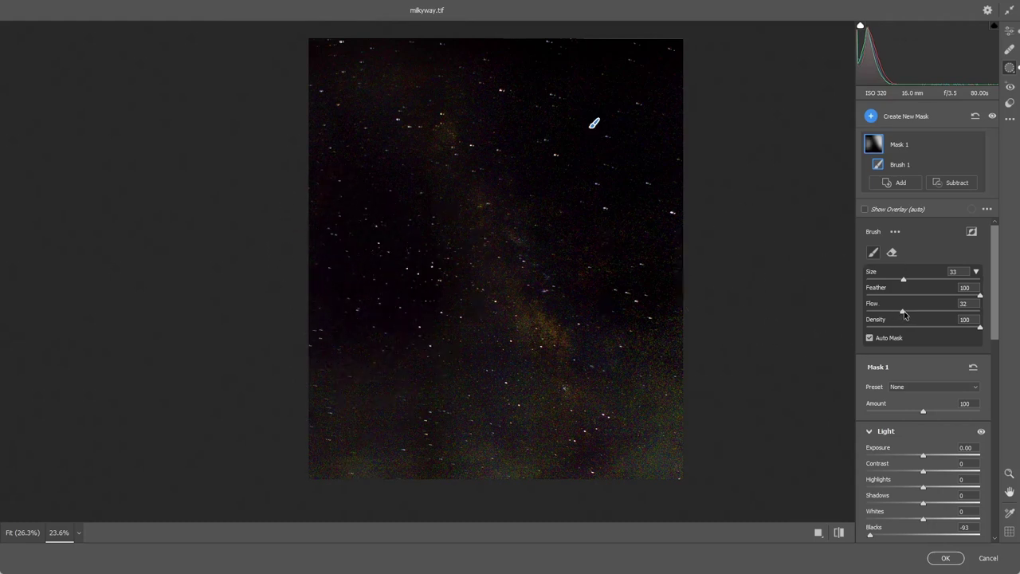
# Darken the sky on both sides of the Milky Way further, painting with the brush flow at 51 and at 64
pyautogui.moveTo(905, 313); pyautogui.dragTo(924, 314)
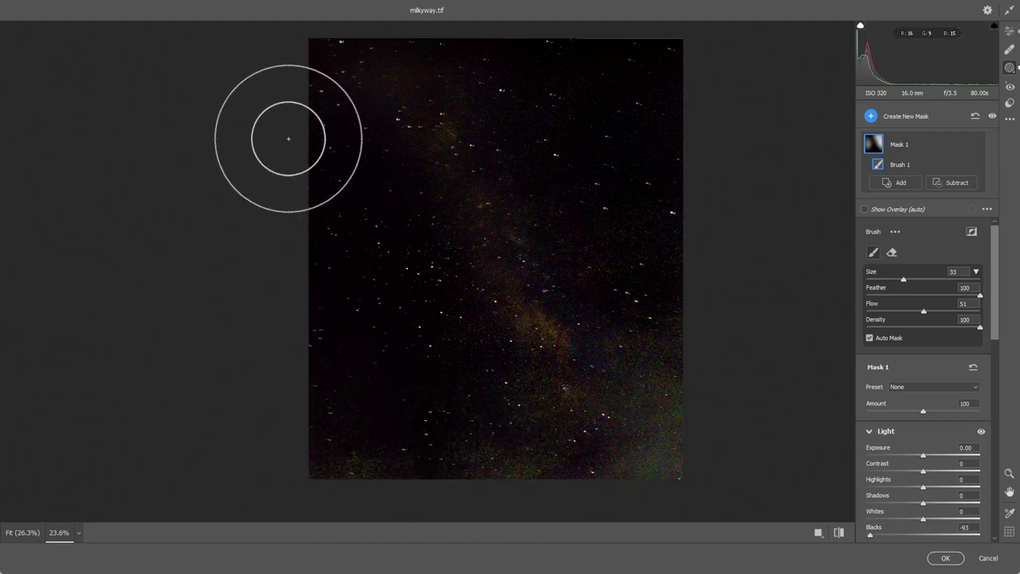
pyautogui.moveTo(611, 64); pyautogui.dragTo(515, 46)
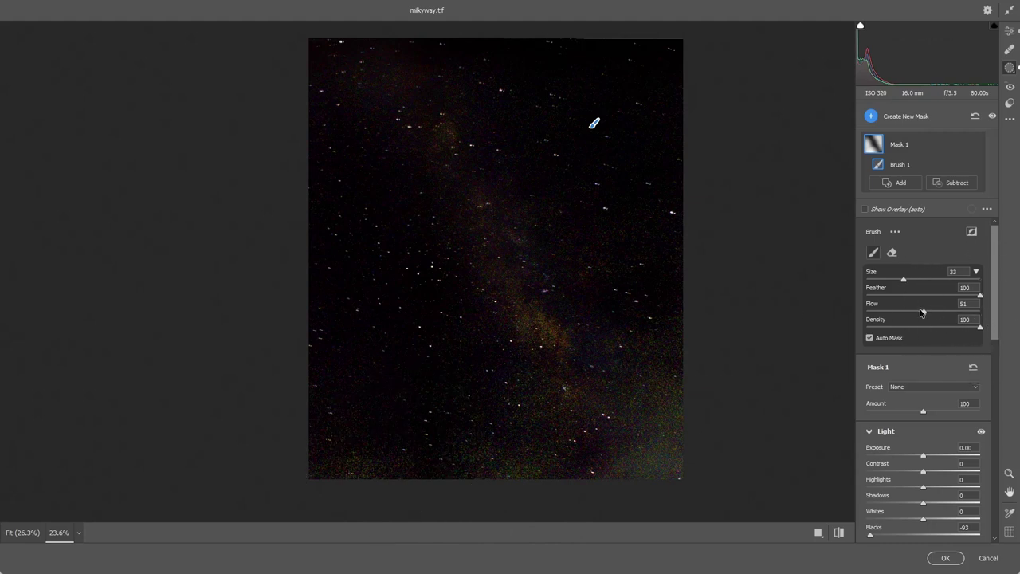
pyautogui.moveTo(925, 312); pyautogui.dragTo(938, 311)
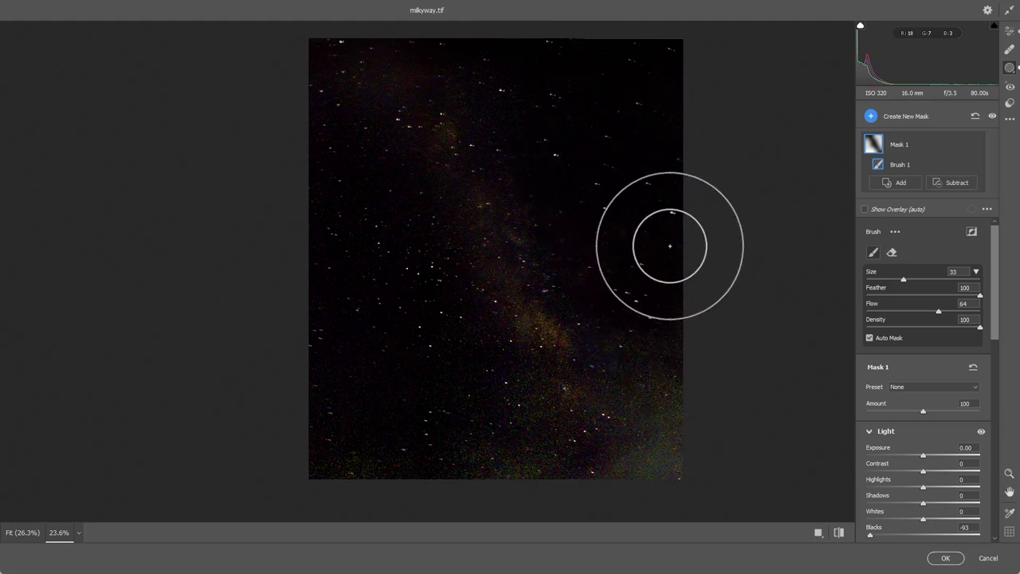
pyautogui.moveTo(594, 123); pyautogui.dragTo(687, 173)
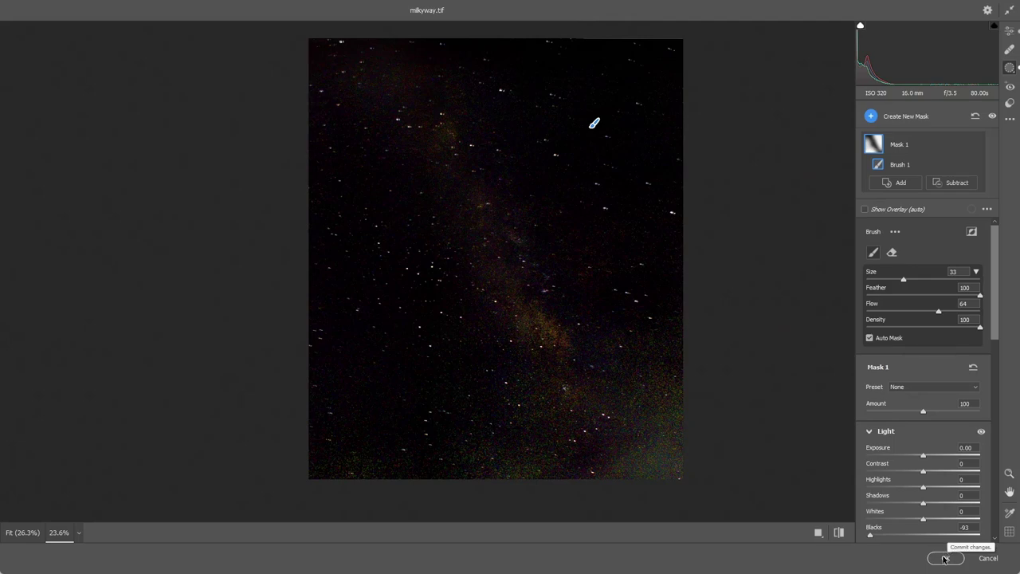
# Commit the Camera Raw Filter edits and open the image in the Topaz DeNoise AI filter
pyautogui.click(943, 558)
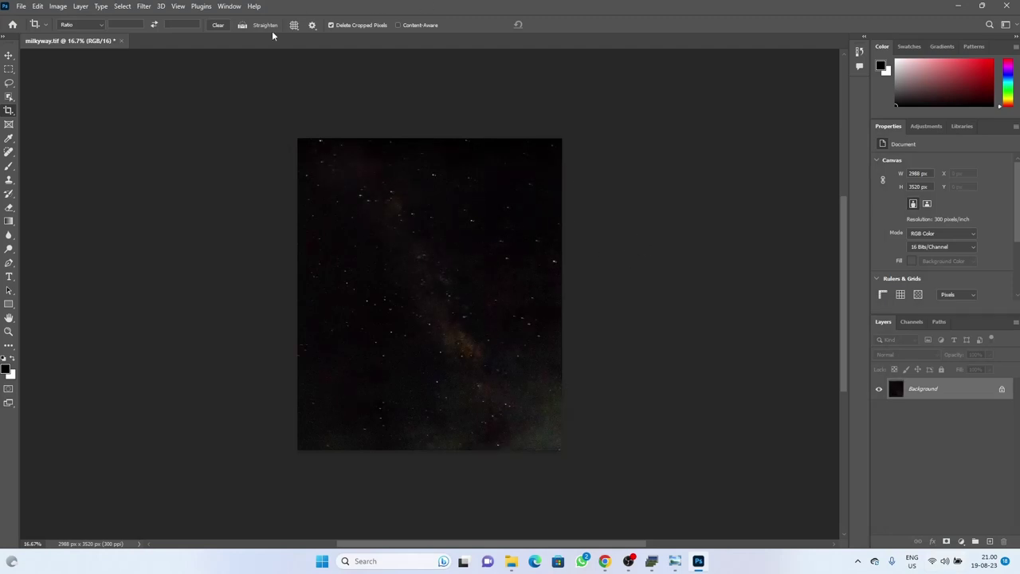
pyautogui.click(144, 6)
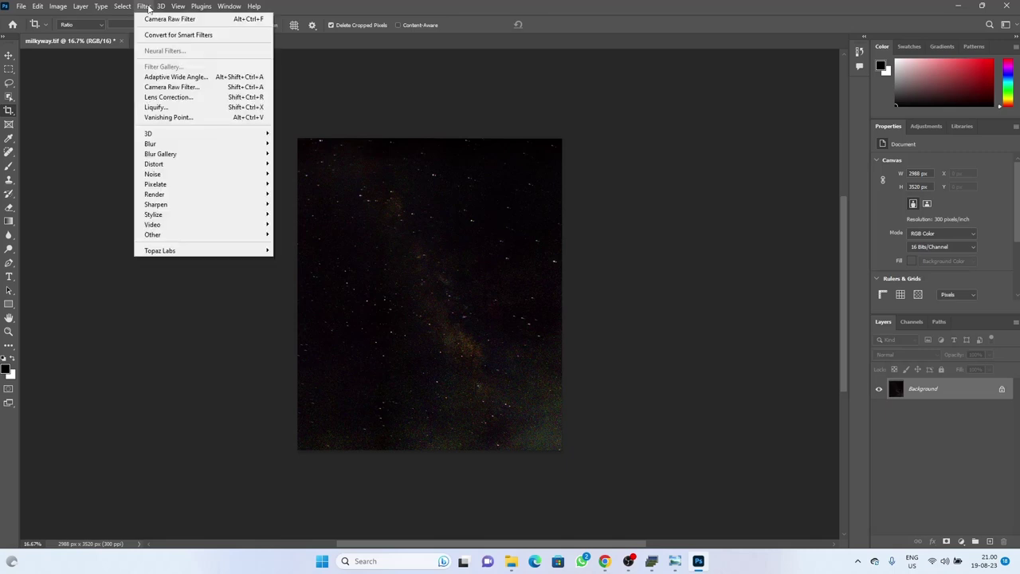
pyautogui.moveTo(247, 250)
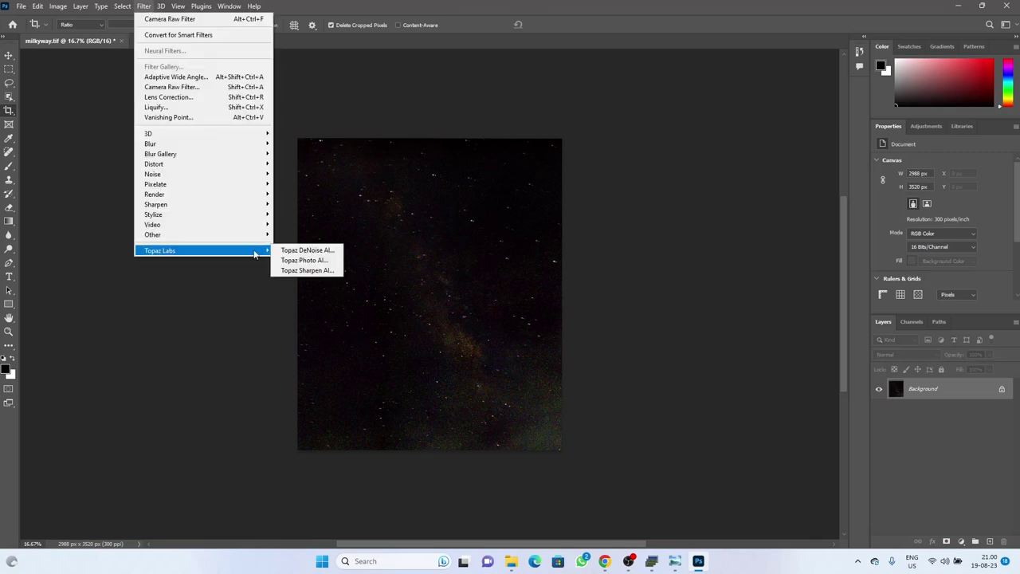
pyautogui.click(323, 252)
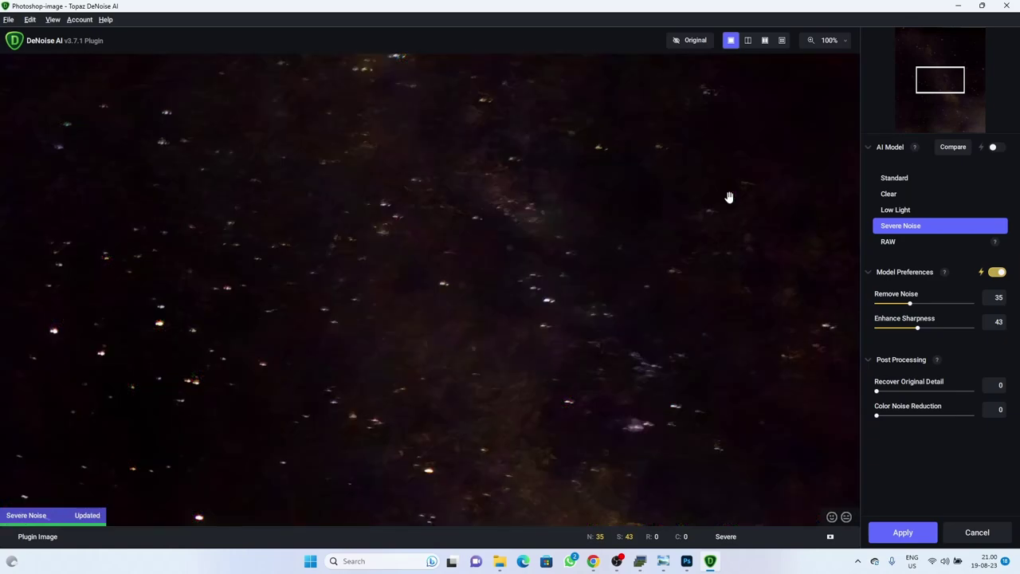
# Compare the Low Light and Severe Noise AI models in the preview, and apply the denoise with Low Light
pyautogui.click(926, 212)
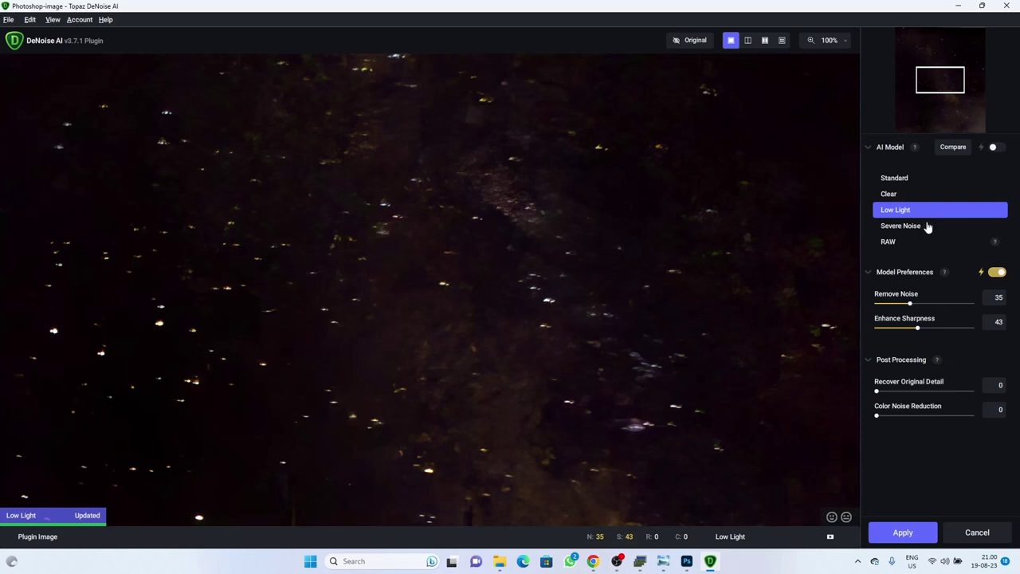
pyautogui.click(927, 227)
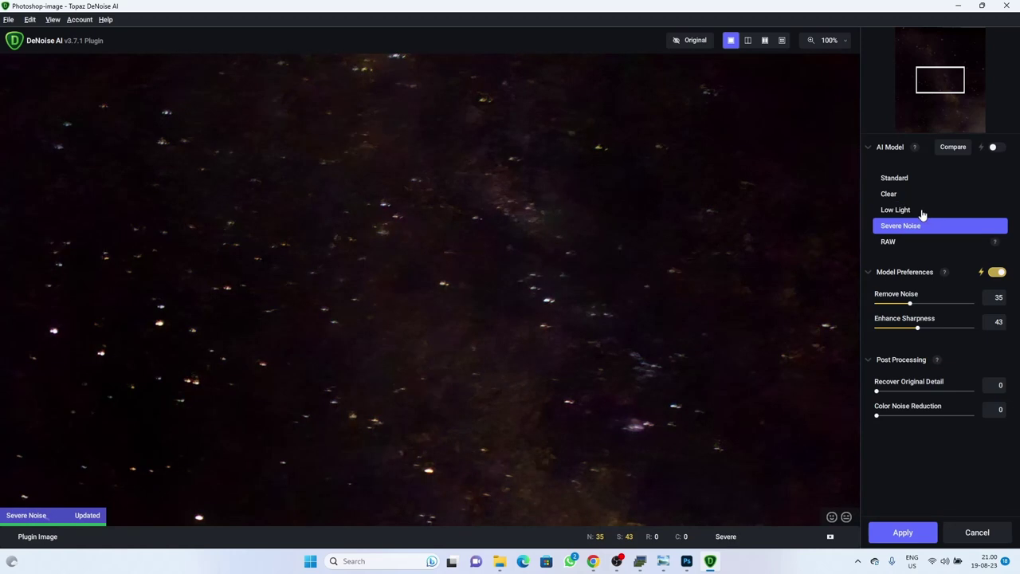
pyautogui.click(923, 212)
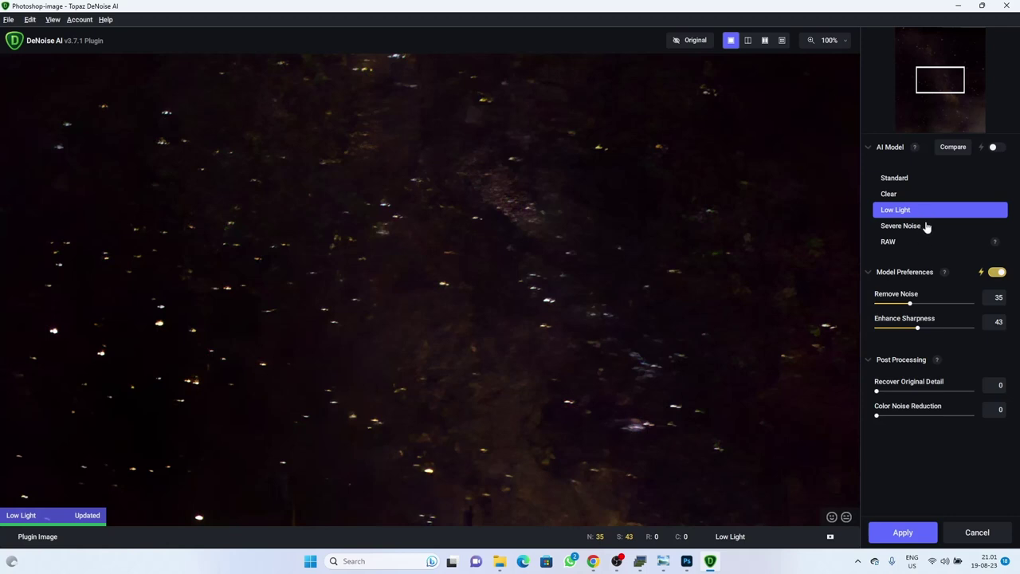
pyautogui.click(927, 228)
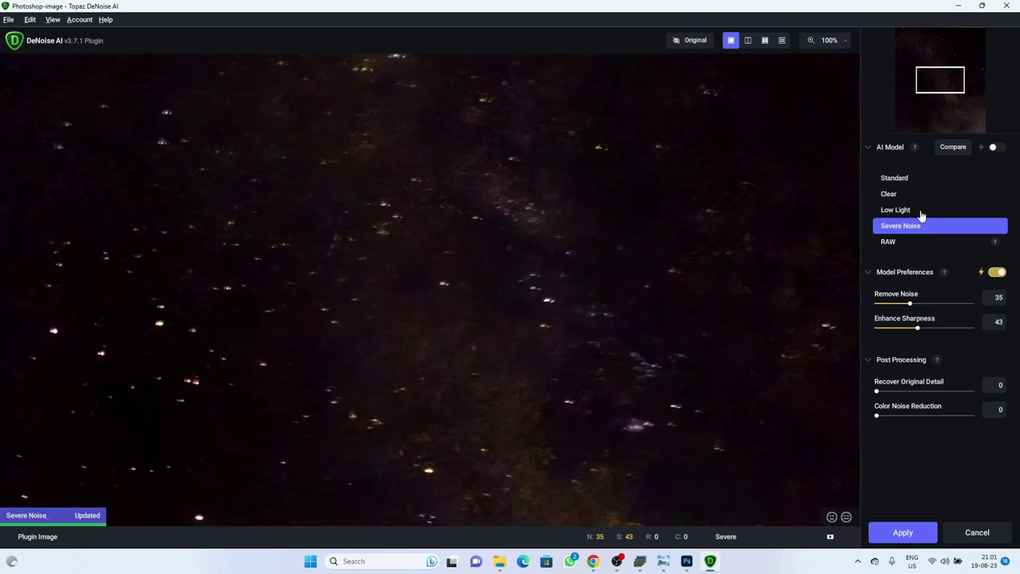
pyautogui.click(921, 214)
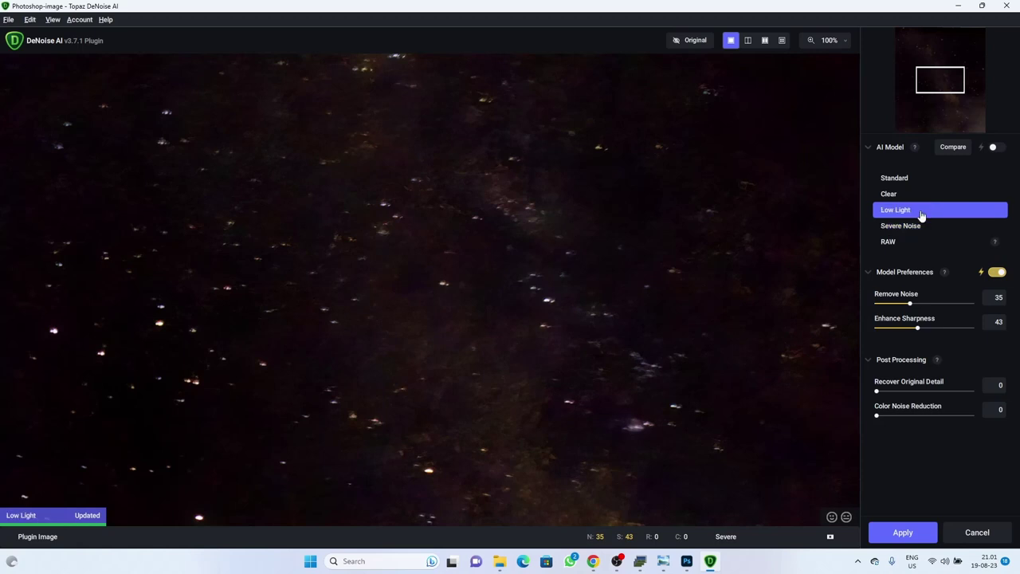
pyautogui.click(903, 533)
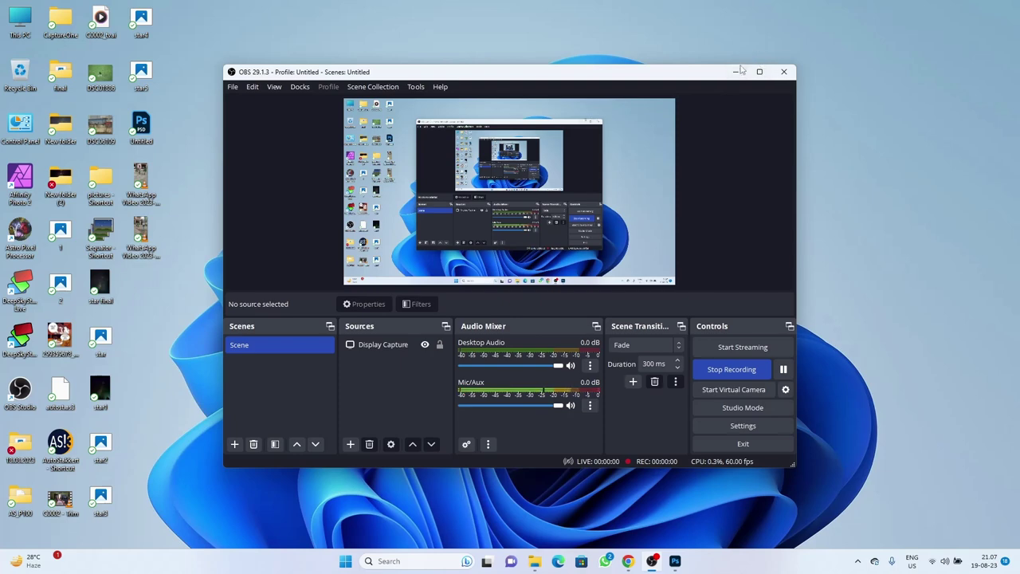
# View the raw photo _DSC1620 from New folder (2) in the image viewer and return to the desktop
pyautogui.click(734, 74)
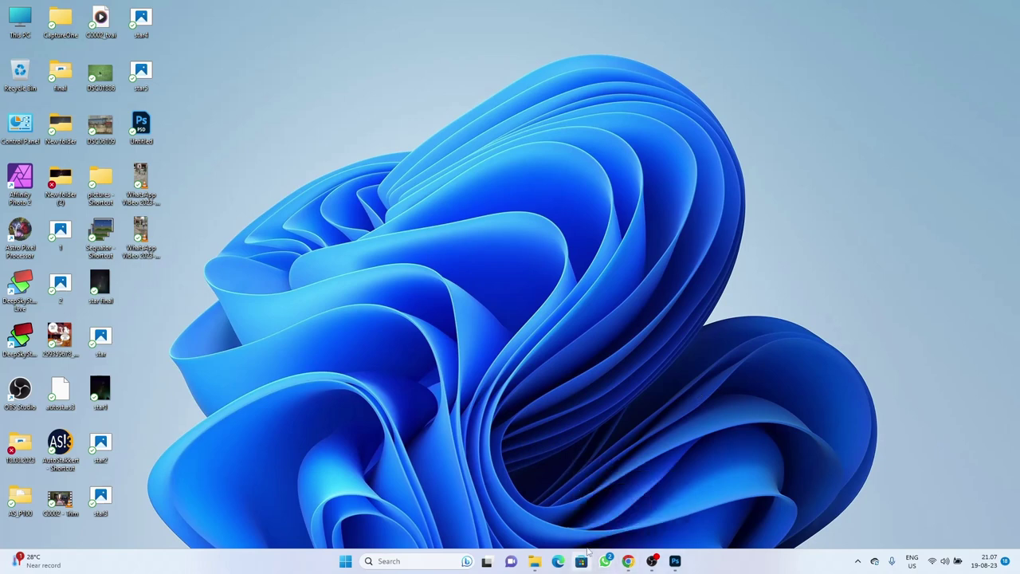
pyautogui.moveTo(534, 563)
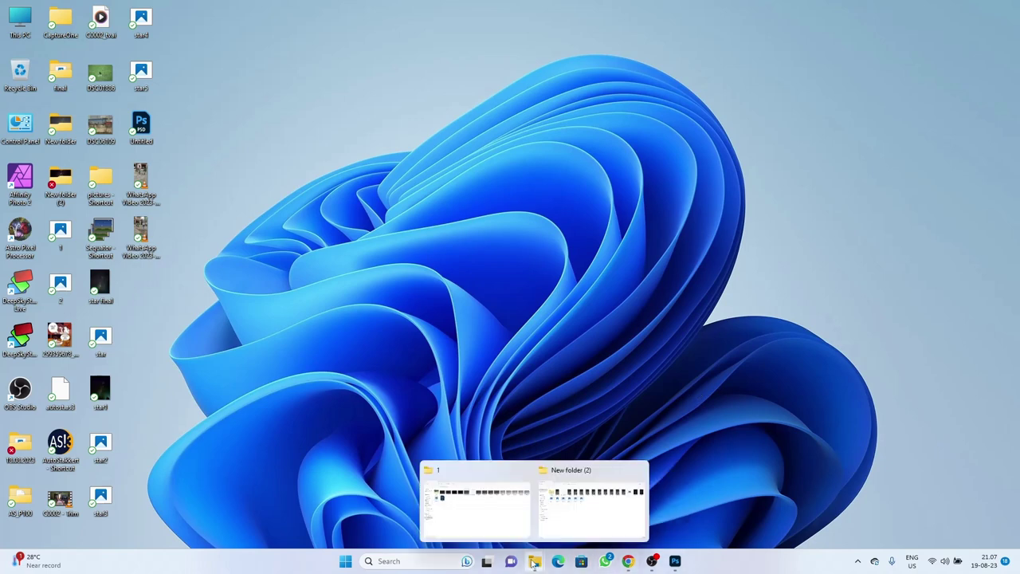
pyautogui.click(584, 500)
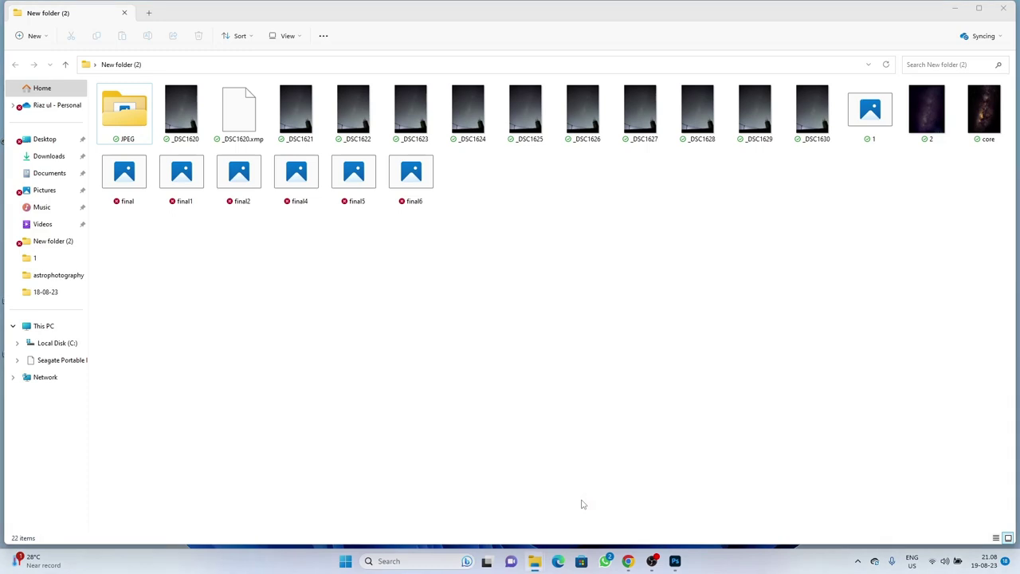
pyautogui.doubleClick(176, 105)
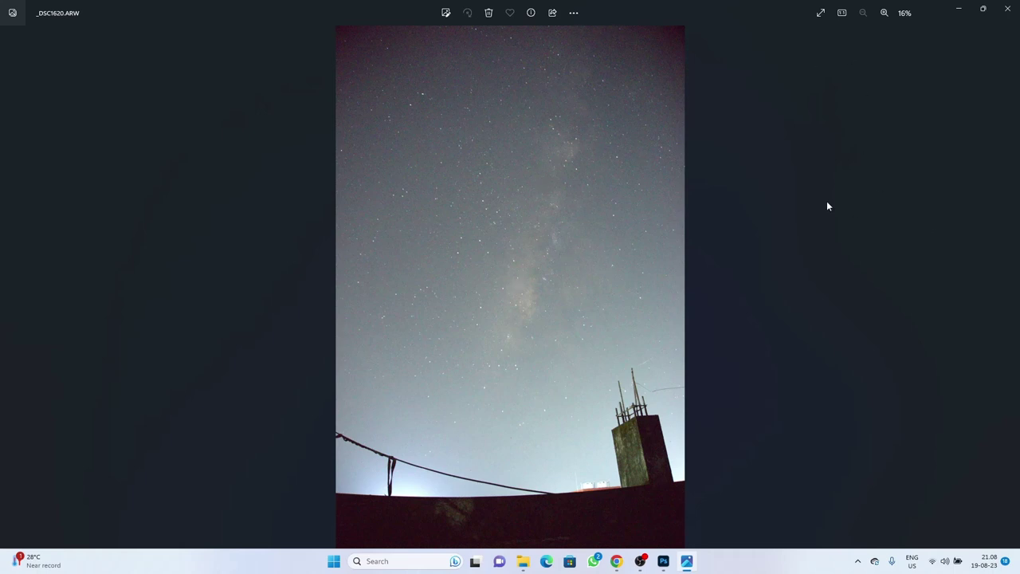
pyautogui.click(960, 9)
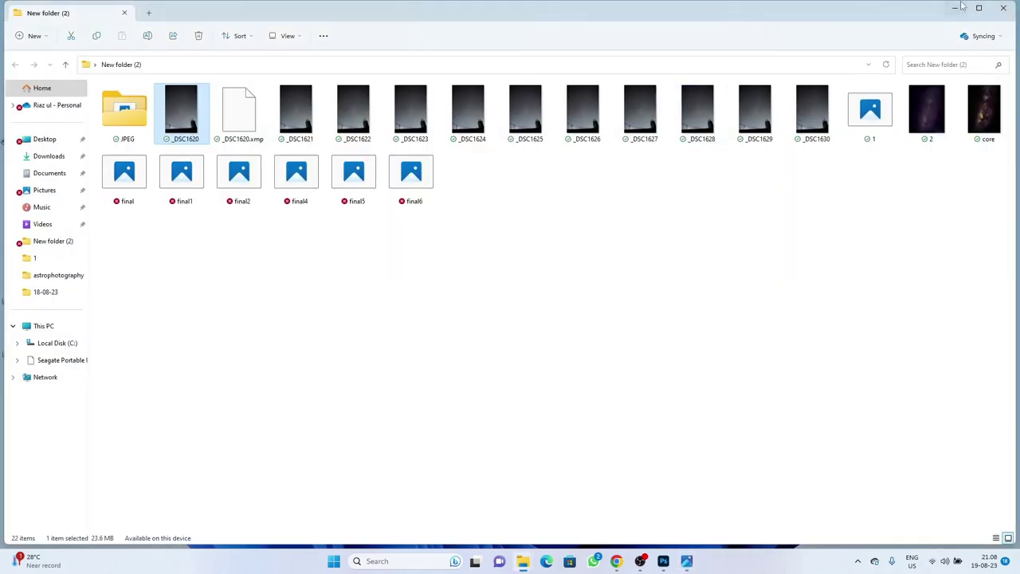
pyautogui.click(958, 8)
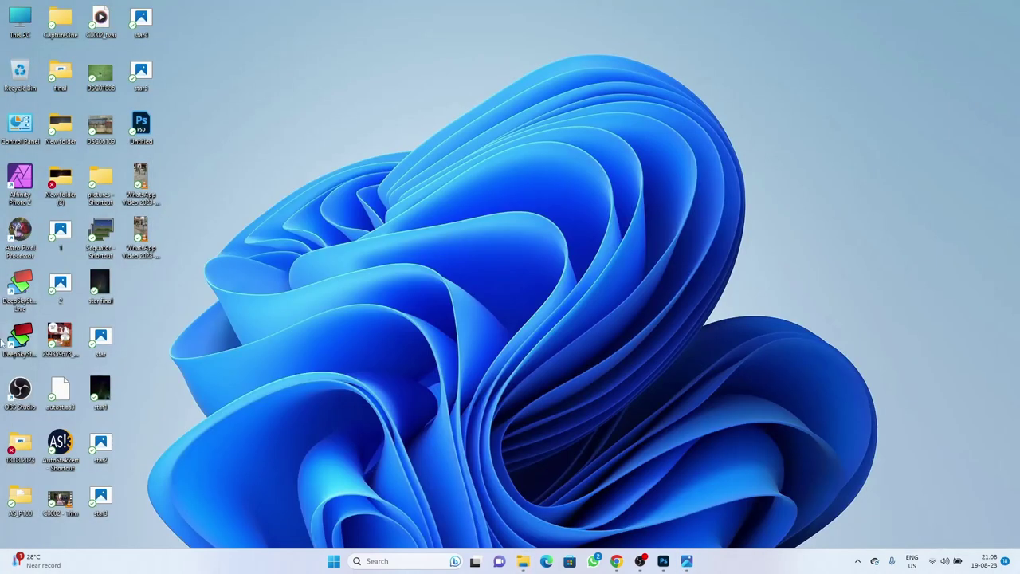
# Launch Sequator from the desktop and load the raw photos _DSC1620 to _DSC1630 from New folder (2) as star images
pyautogui.doubleClick(102, 232)
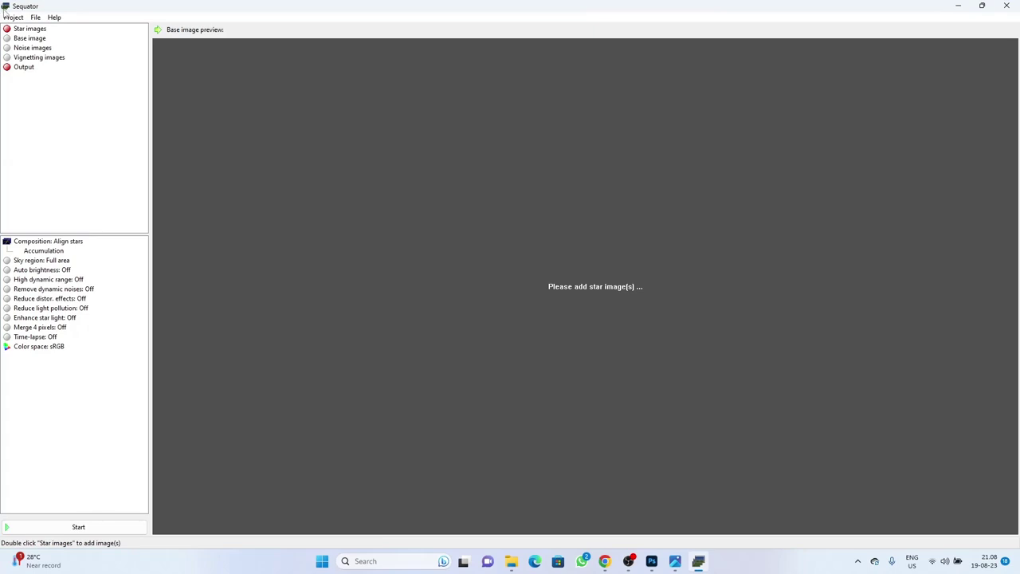
pyautogui.doubleClick(12, 30)
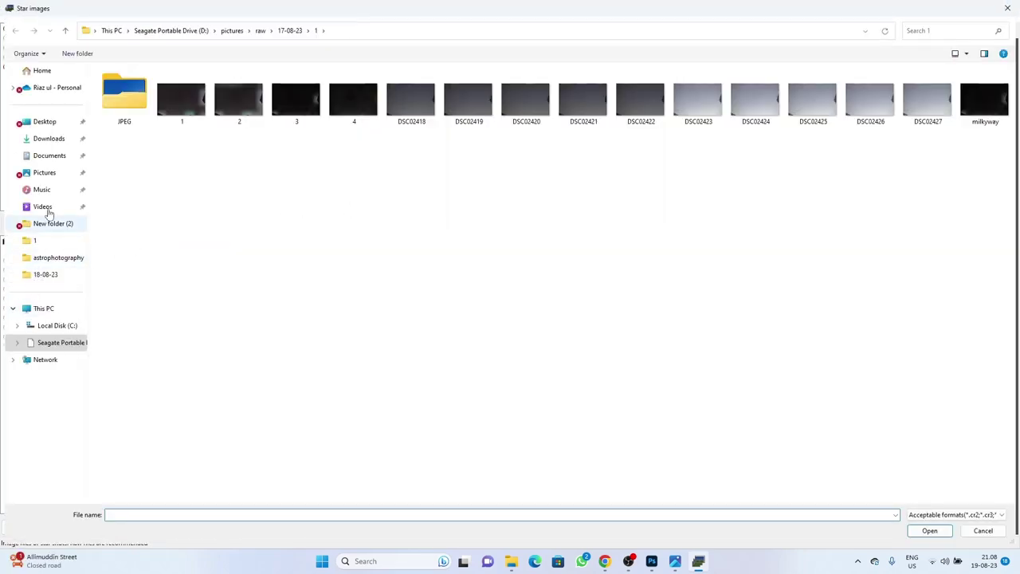
pyautogui.click(38, 224)
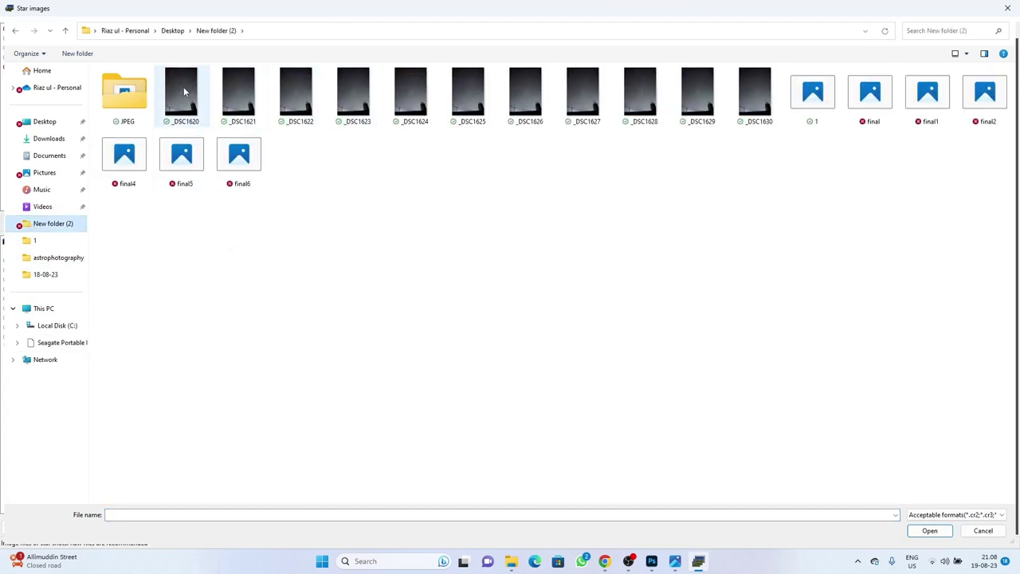
pyautogui.click(184, 91)
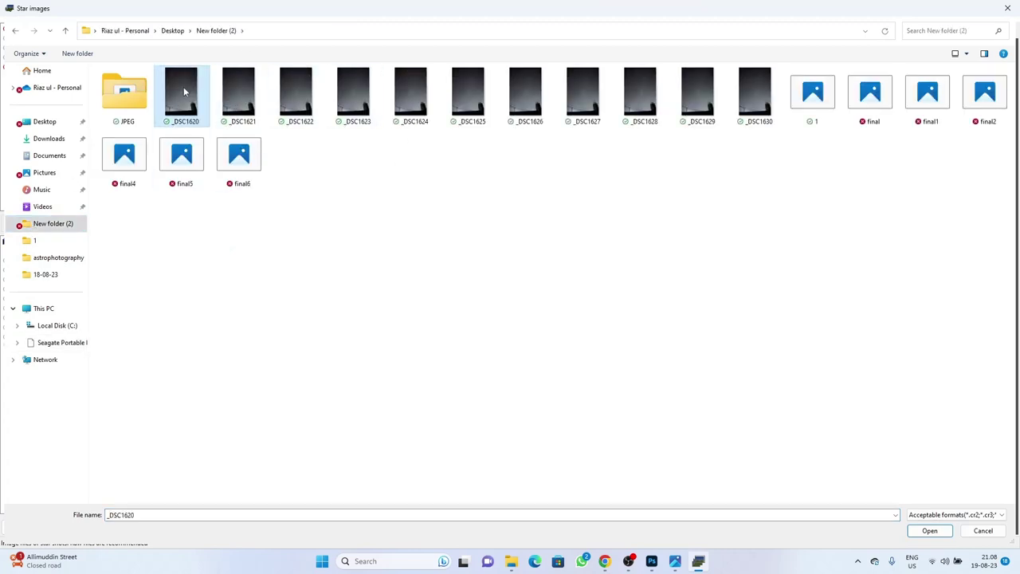
pyautogui.keyDown('ctrl'); pyautogui.click(243, 88); pyautogui.keyUp('ctrl')
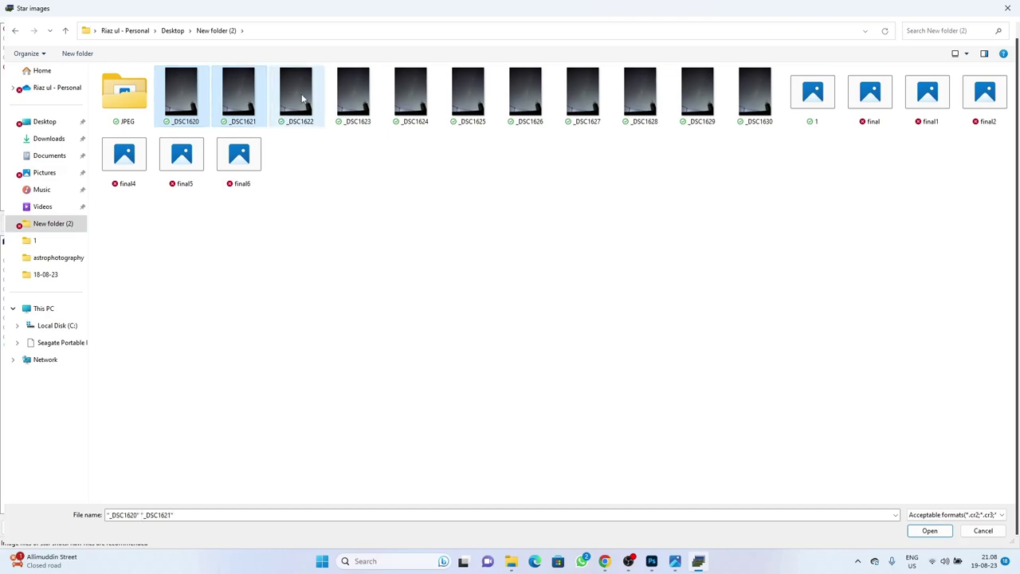
pyautogui.keyDown('ctrl'); pyautogui.click(302, 98); pyautogui.keyUp('ctrl')
pyautogui.keyDown('ctrl'); pyautogui.click(365, 100); pyautogui.keyUp('ctrl')
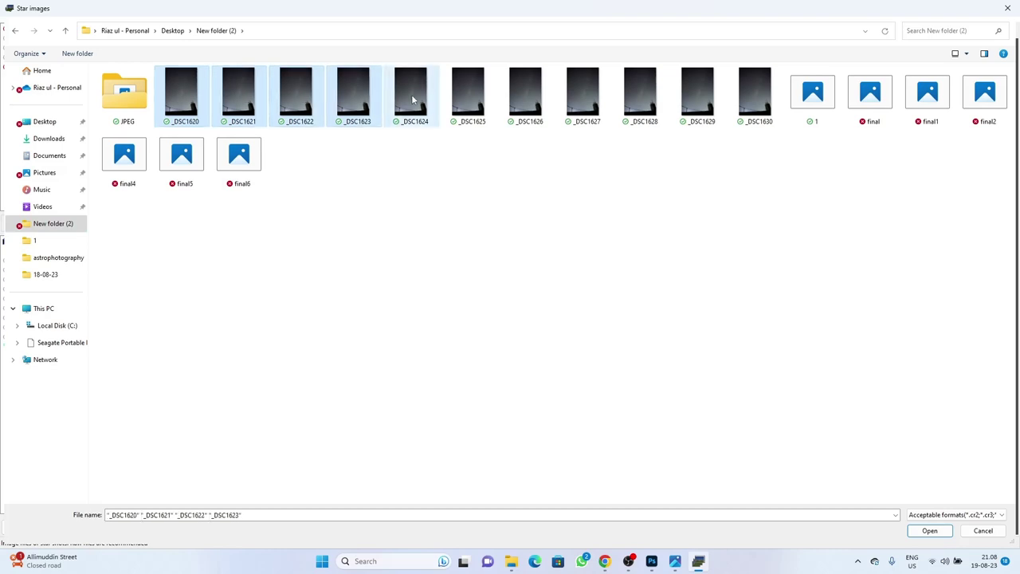
pyautogui.keyDown('ctrl'); pyautogui.click(412, 98); pyautogui.keyUp('ctrl')
pyautogui.keyDown('ctrl'); pyautogui.click(457, 94); pyautogui.keyUp('ctrl')
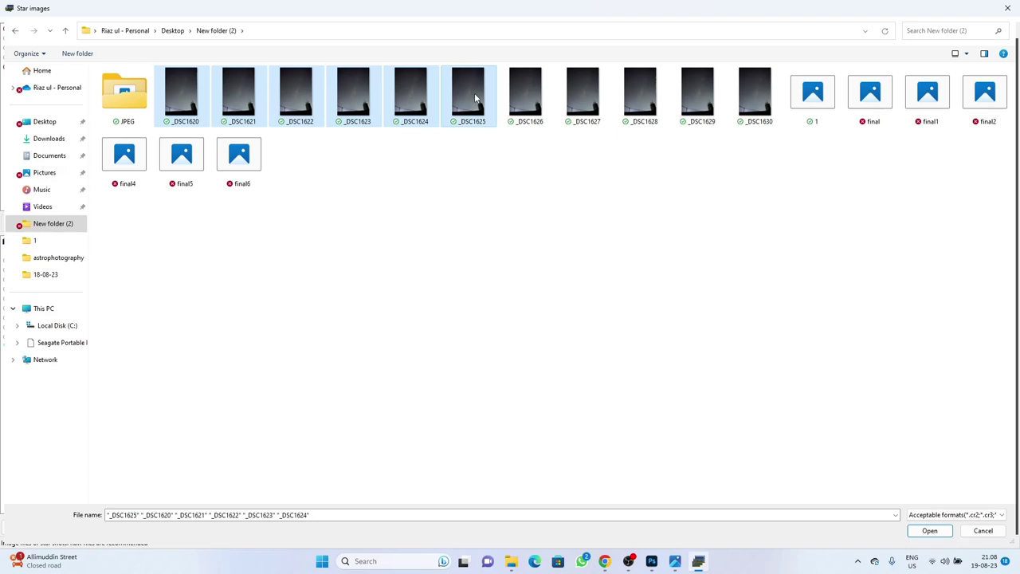
pyautogui.keyDown('ctrl'); pyautogui.click(522, 96); pyautogui.keyUp('ctrl')
pyautogui.keyDown('ctrl'); pyautogui.click(576, 96); pyautogui.keyUp('ctrl')
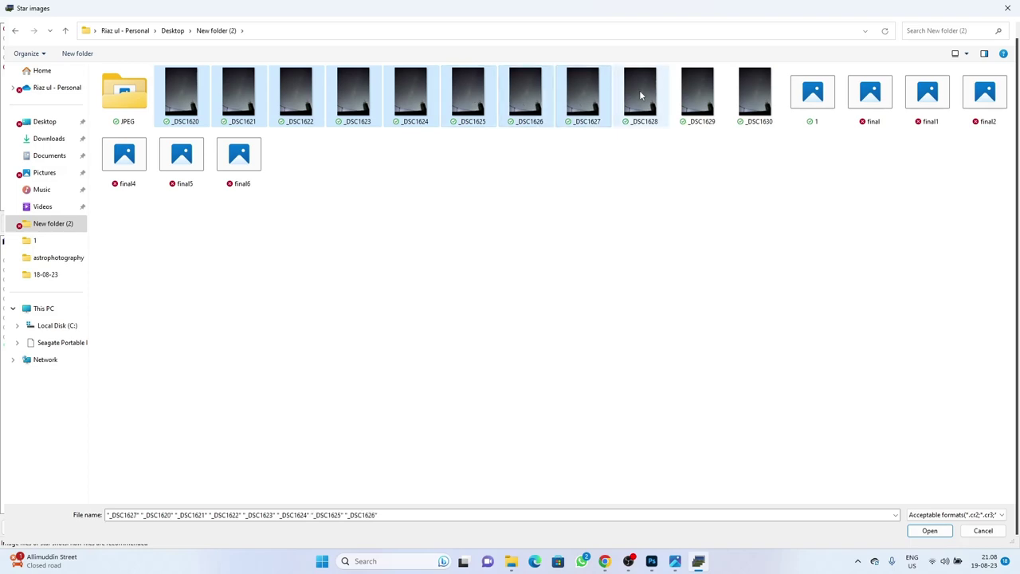
pyautogui.keyDown('ctrl'); pyautogui.click(639, 90); pyautogui.keyUp('ctrl')
pyautogui.keyDown('ctrl'); pyautogui.click(690, 97); pyautogui.keyUp('ctrl')
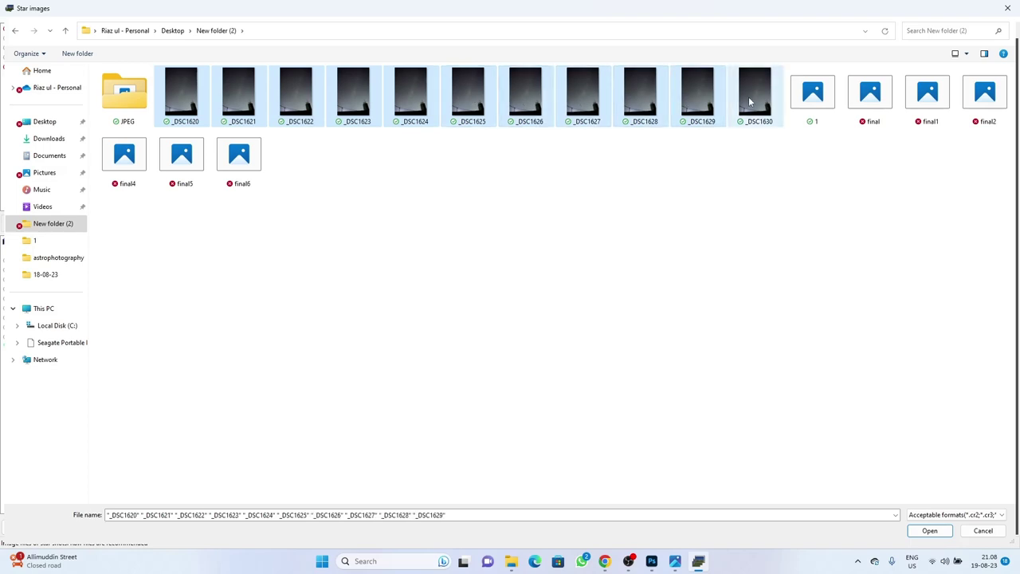
pyautogui.keyDown('ctrl'); pyautogui.click(748, 97); pyautogui.keyUp('ctrl')
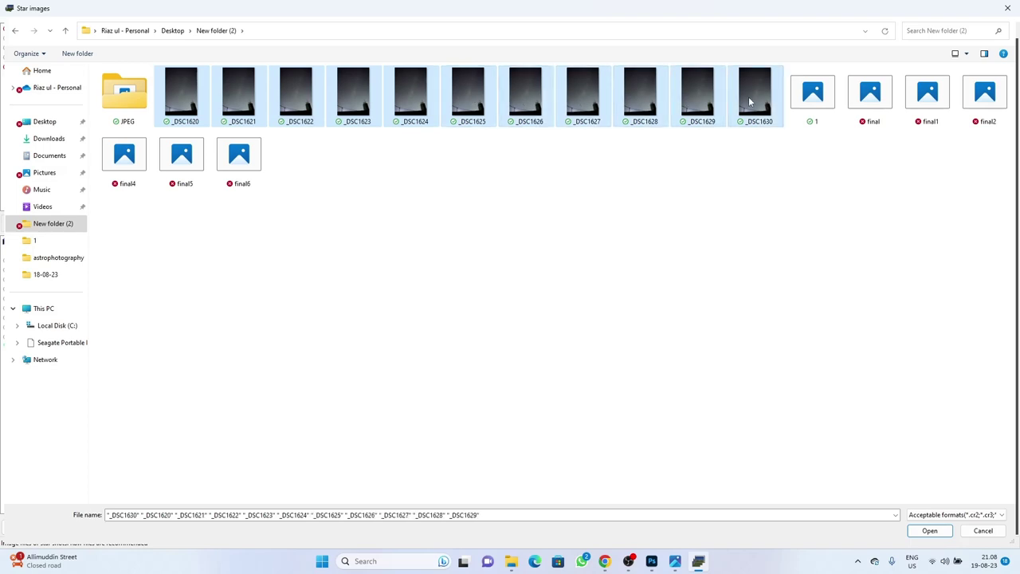
pyautogui.click(930, 530)
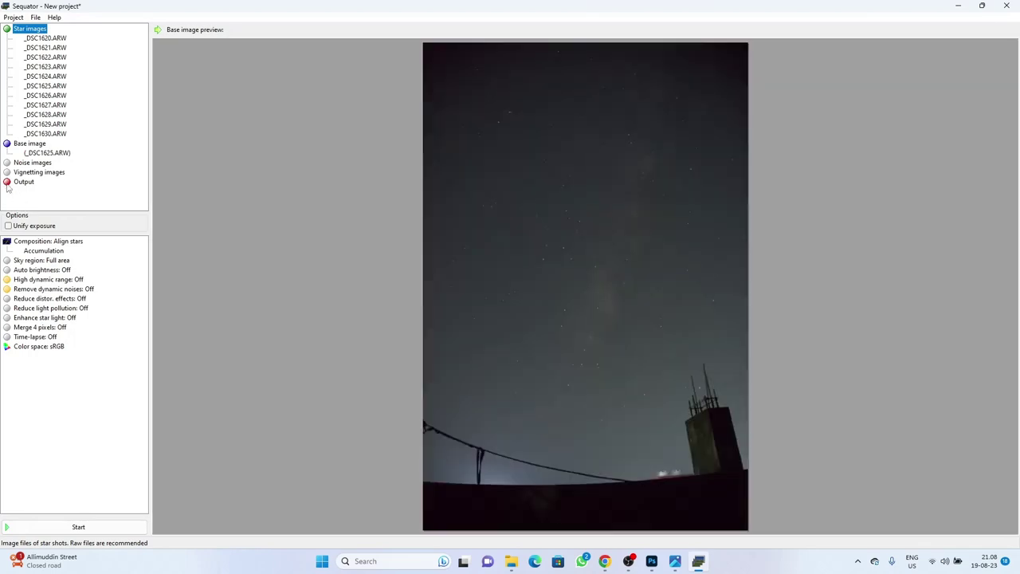
# Set the stack's output to an uncompressed TIFF file named milkyway1 in New folder (2)
pyautogui.click(8, 184)
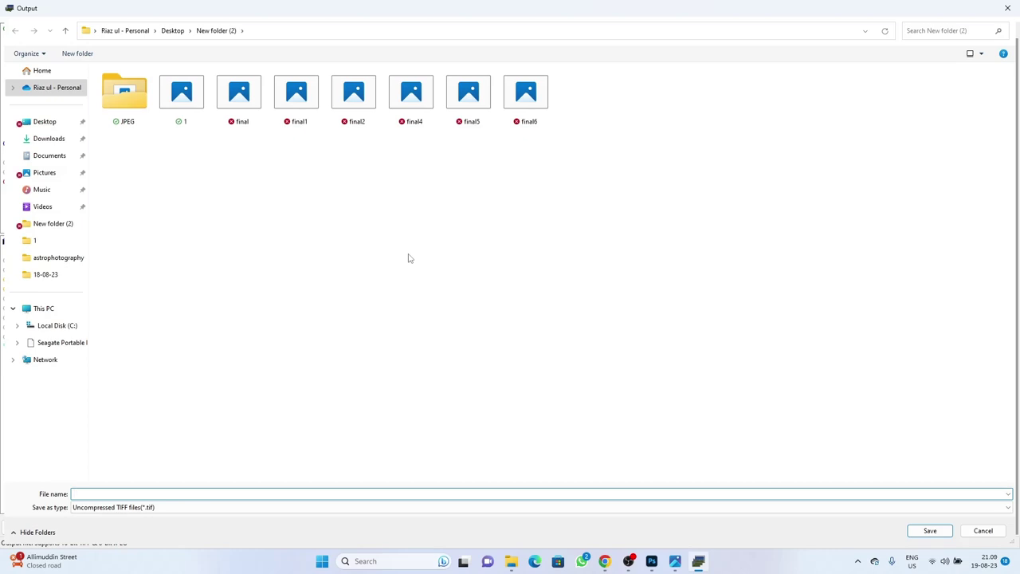
pyautogui.write('milkyway1')
pyautogui.press('Return')
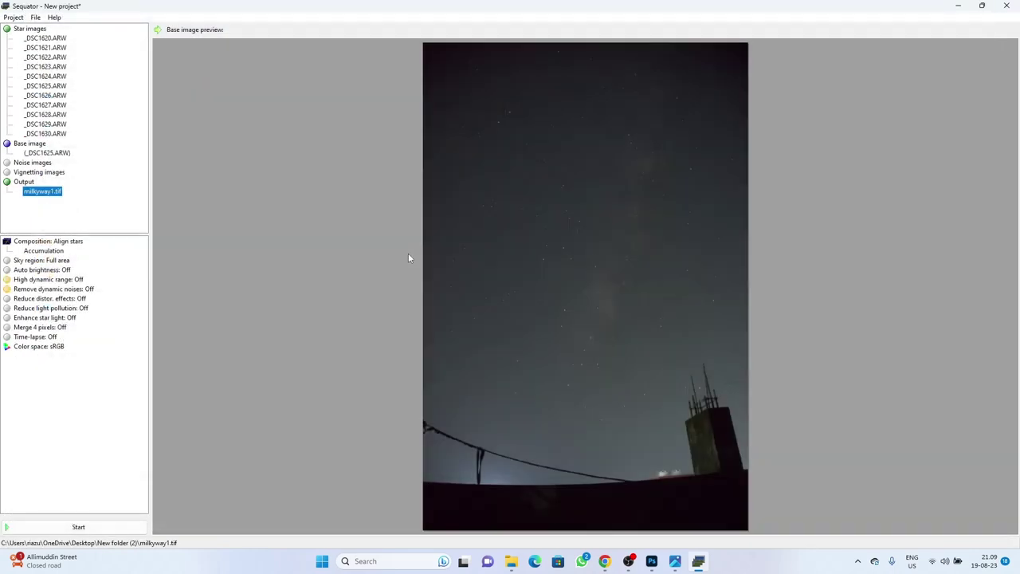
# Define the sky region as an irregular mask with Auxiliary highlight enabled, brushing over the sky above the wall, cable and pillar
pyautogui.click(59, 263)
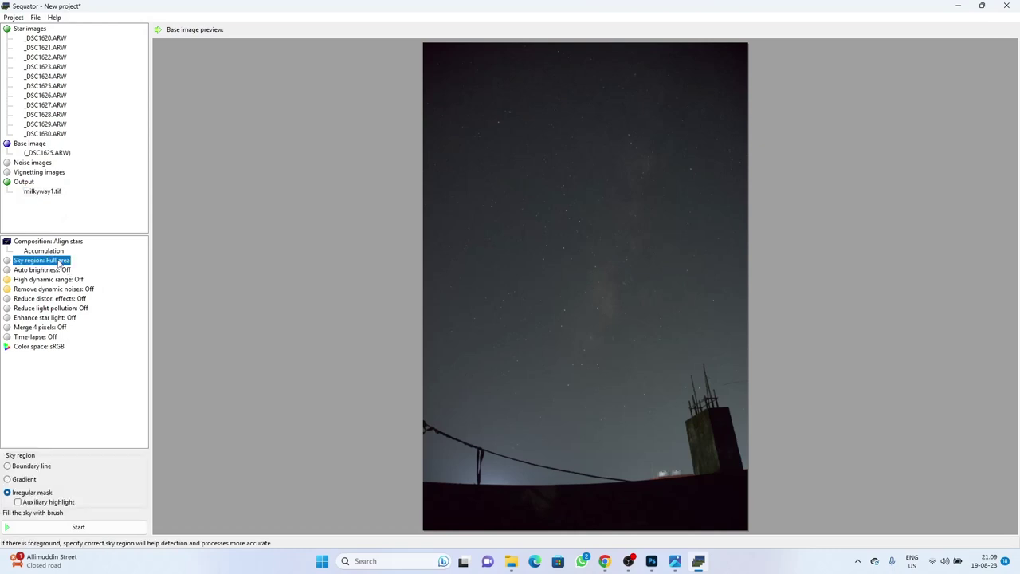
pyautogui.click(19, 502)
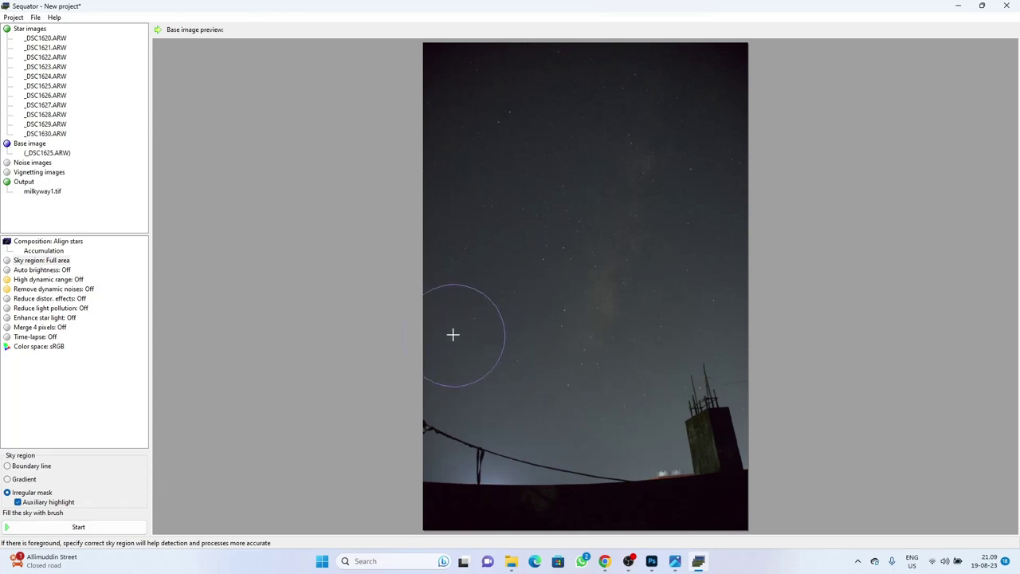
pyautogui.moveTo(447, 372)
pyautogui.mouseDown()
pyautogui.moveTo(617, 415)
pyautogui.moveTo(626, 351)
pyautogui.moveTo(702, 331)
pyautogui.mouseUp()
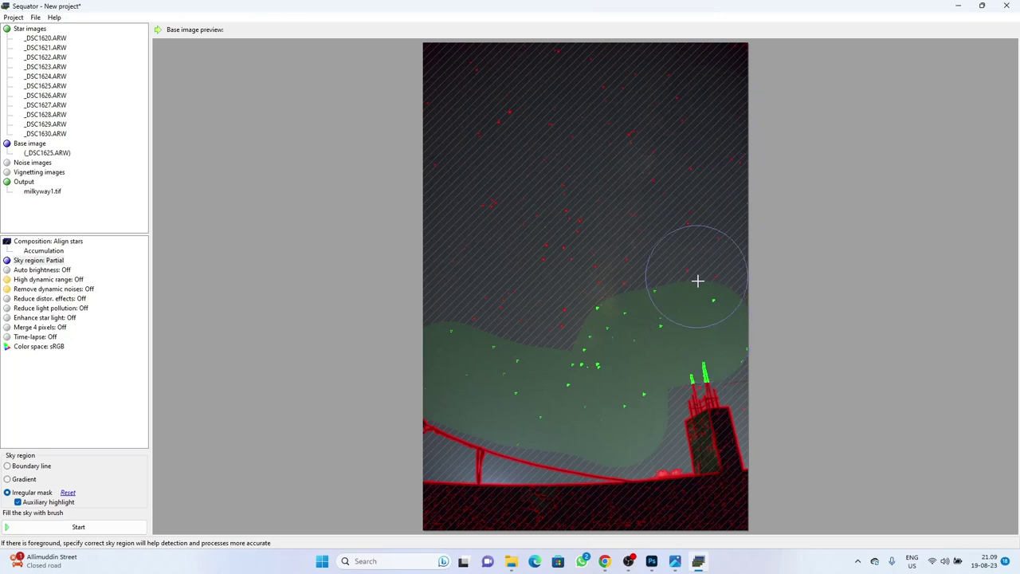
pyautogui.moveTo(699, 280)
pyautogui.mouseDown()
pyautogui.moveTo(714, 74)
pyautogui.moveTo(463, 75)
pyautogui.moveTo(461, 304)
pyautogui.moveTo(541, 134)
pyautogui.moveTo(515, 277)
pyautogui.moveTo(542, 306)
pyautogui.moveTo(567, 309)
pyautogui.moveTo(625, 236)
pyautogui.moveTo(637, 183)
pyautogui.moveTo(628, 129)
pyautogui.moveTo(581, 213)
pyautogui.moveTo(598, 257)
pyautogui.mouseUp()
pyautogui.scroll(-3, 597, 256)
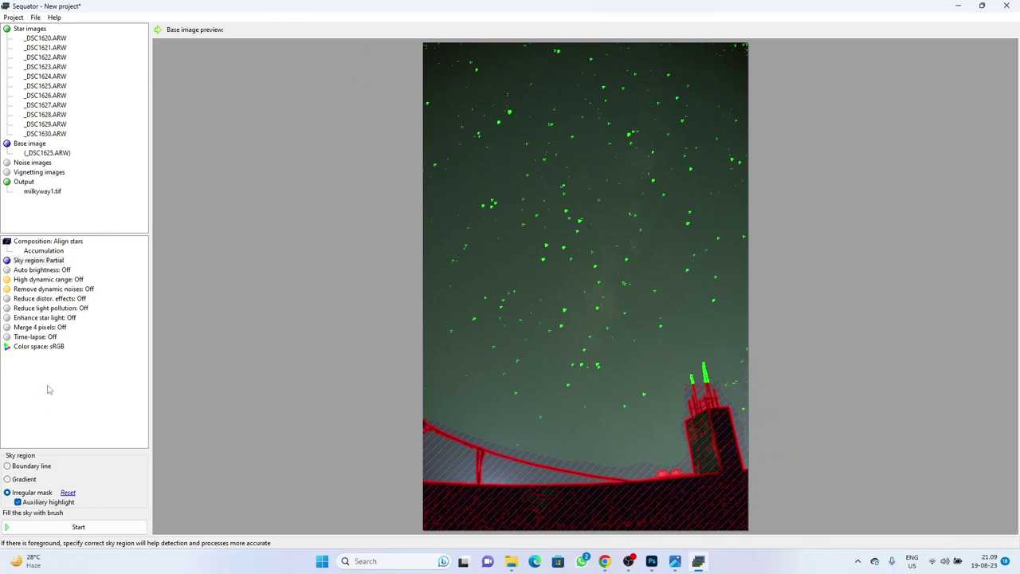
# Enable auto brightness, high dynamic range, dynamic noise removal, Tele distortion reduction, Uneven light pollution reduction and star light enhancement for the stack
pyautogui.click(71, 271)
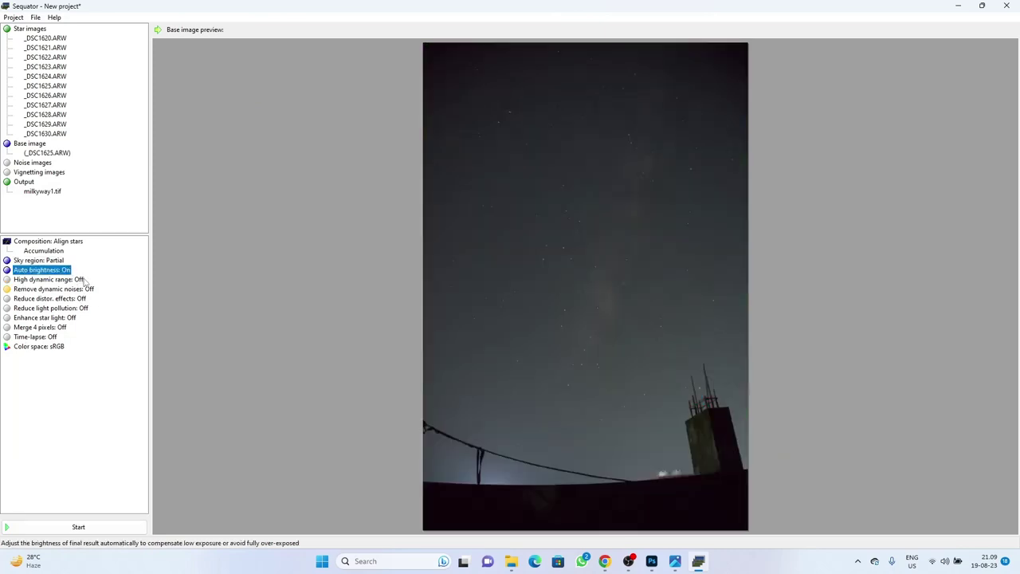
pyautogui.click(82, 279)
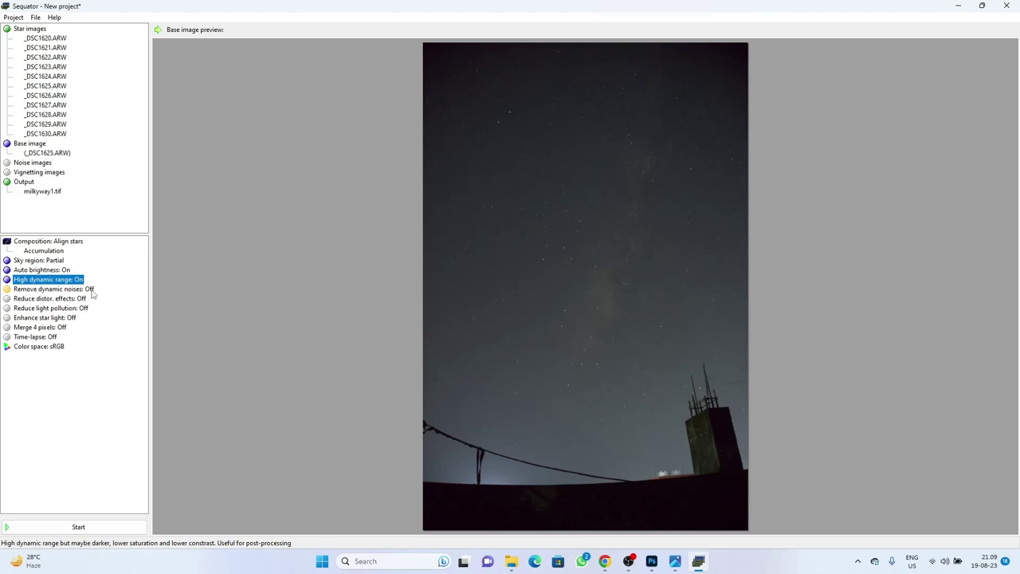
pyautogui.click(91, 290)
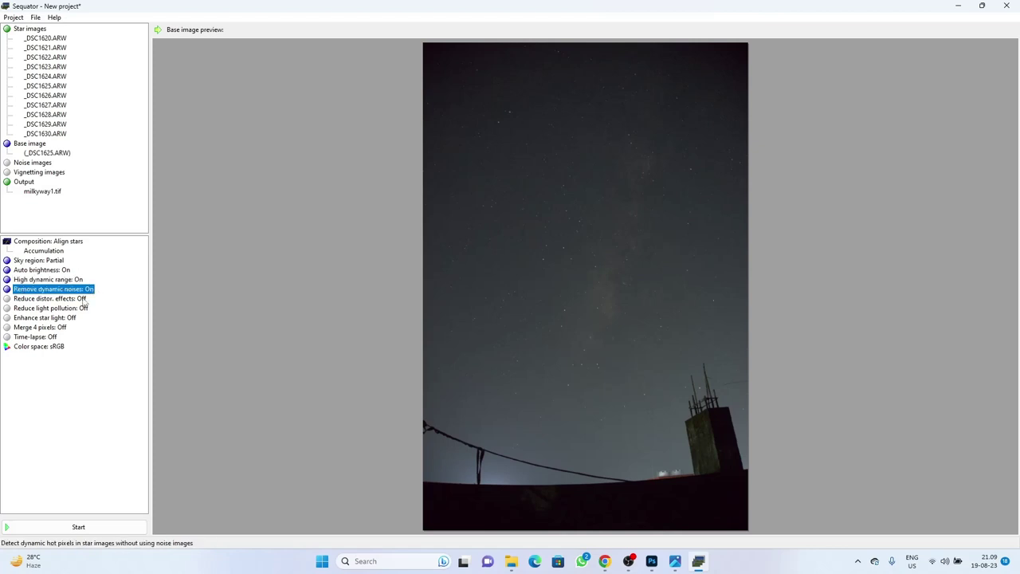
pyautogui.click(83, 299)
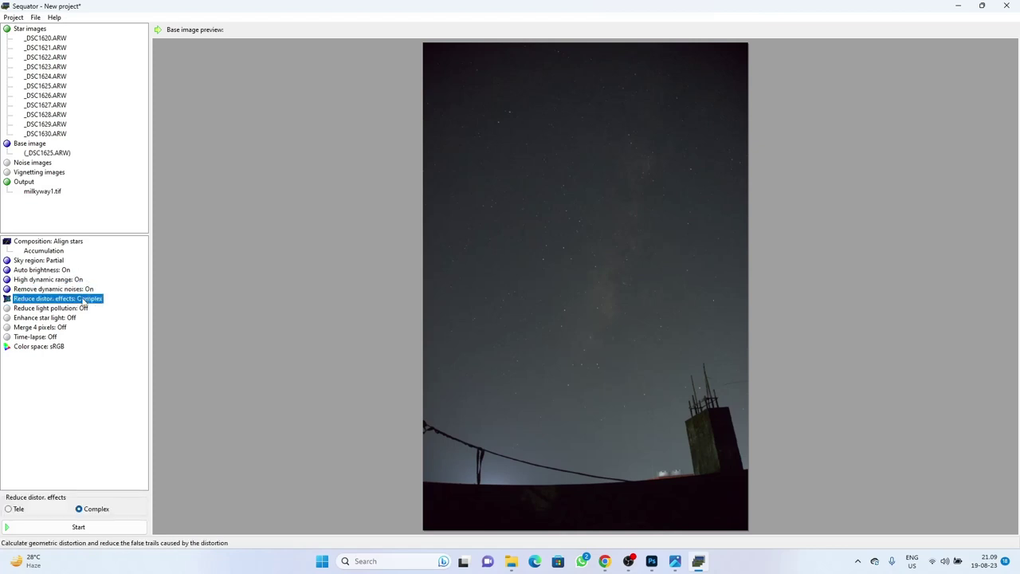
pyautogui.click(9, 510)
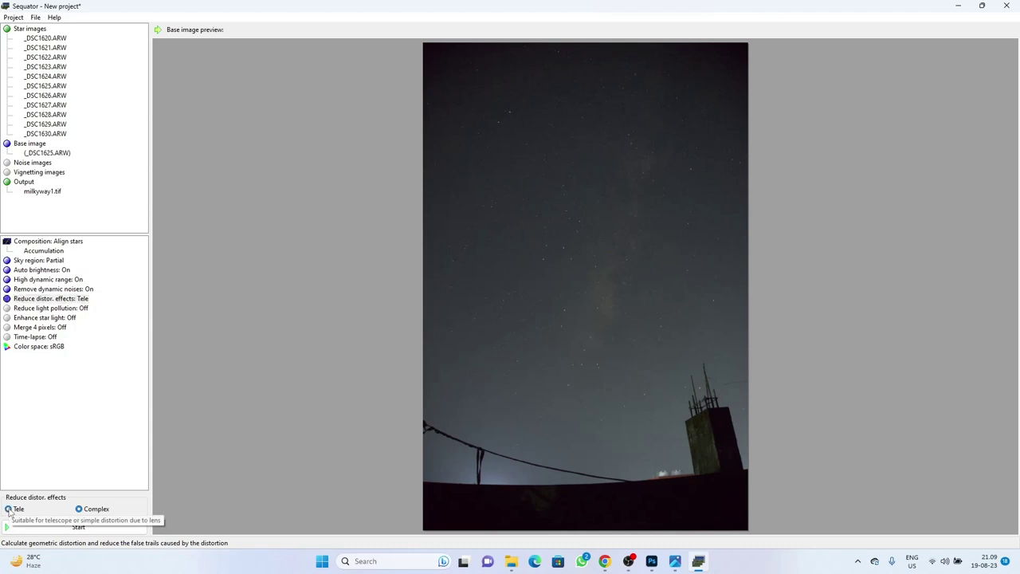
pyautogui.click(85, 310)
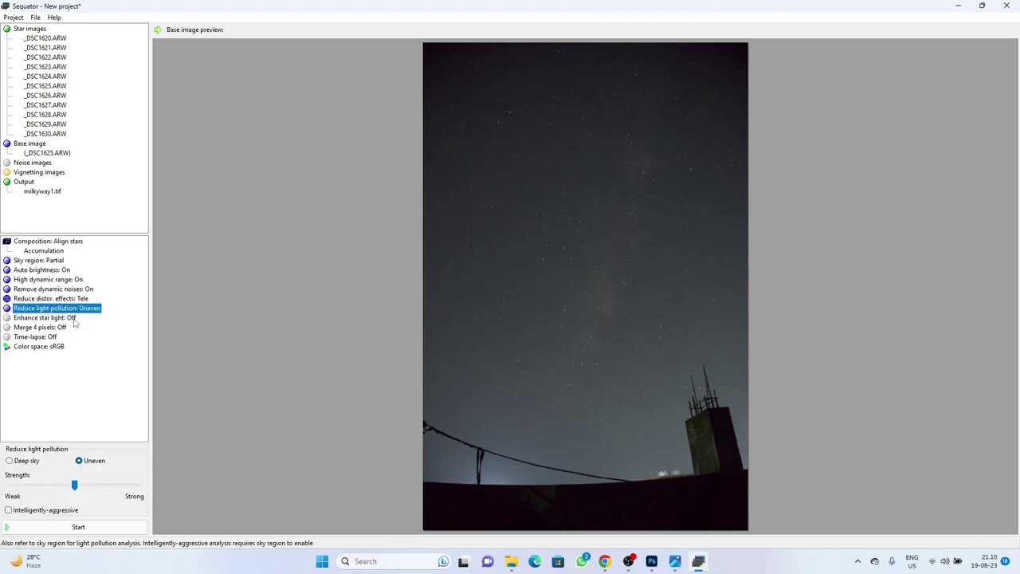
pyautogui.click(73, 319)
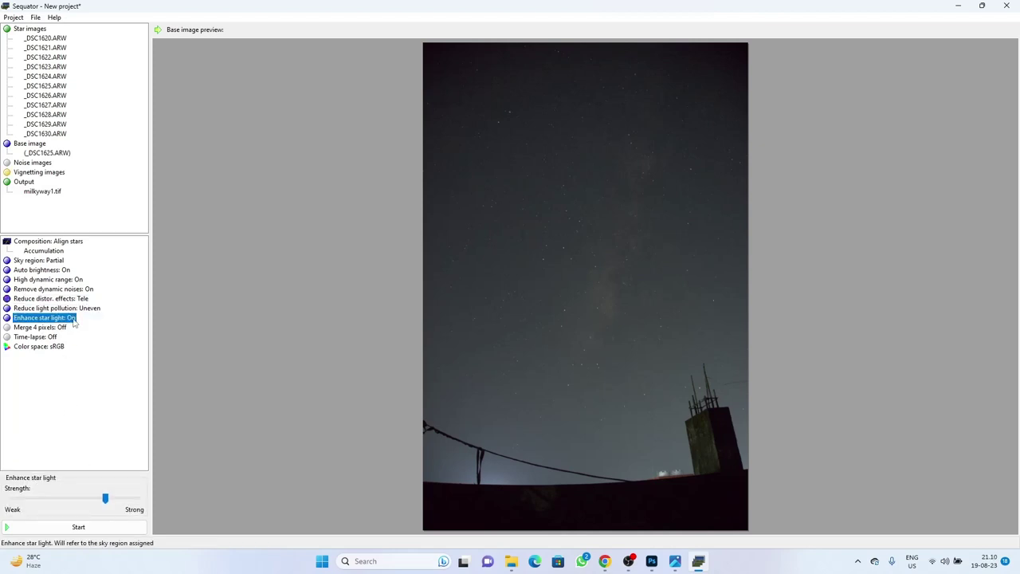
# Run the stacking process and open the resulting milkyway1.tif in Photoshop from the photo viewer
pyautogui.click(82, 531)
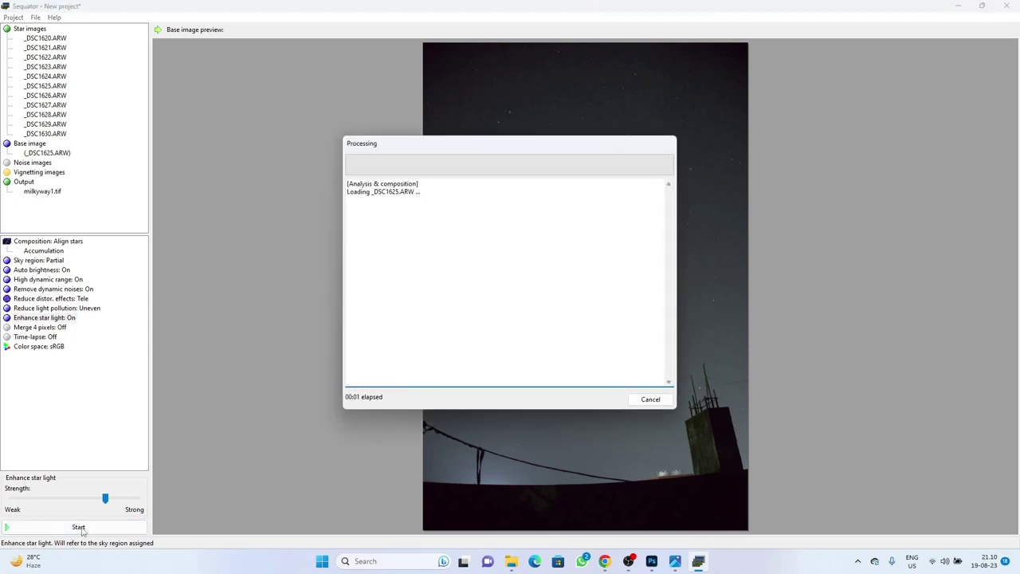
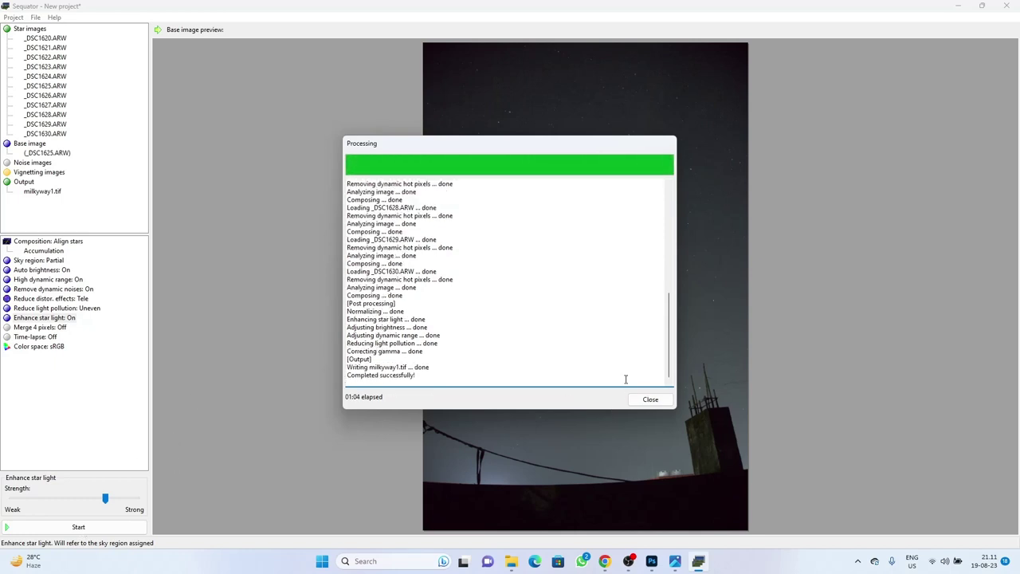
pyautogui.click(635, 402)
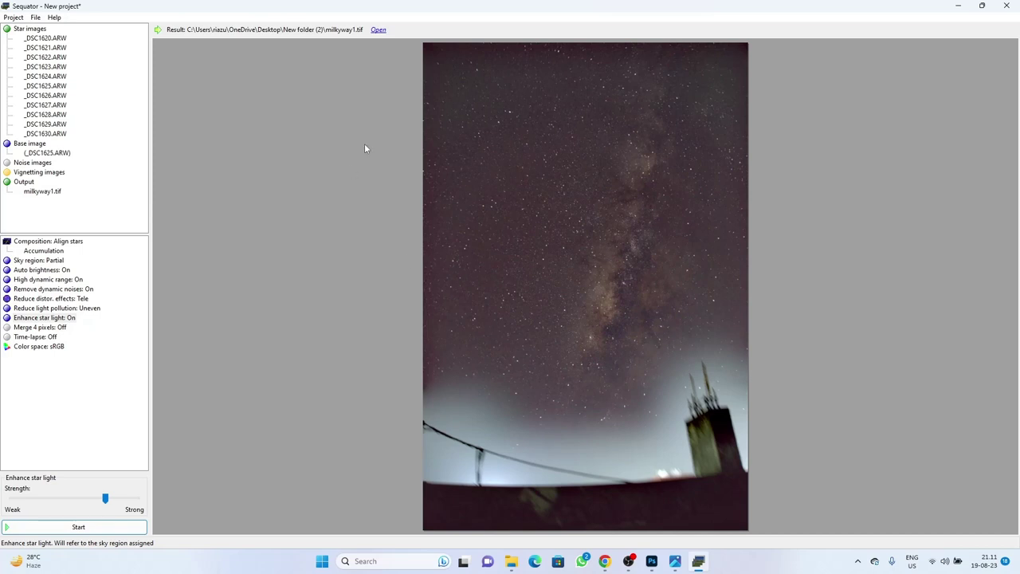
pyautogui.click(379, 32)
pyautogui.click(379, 32)
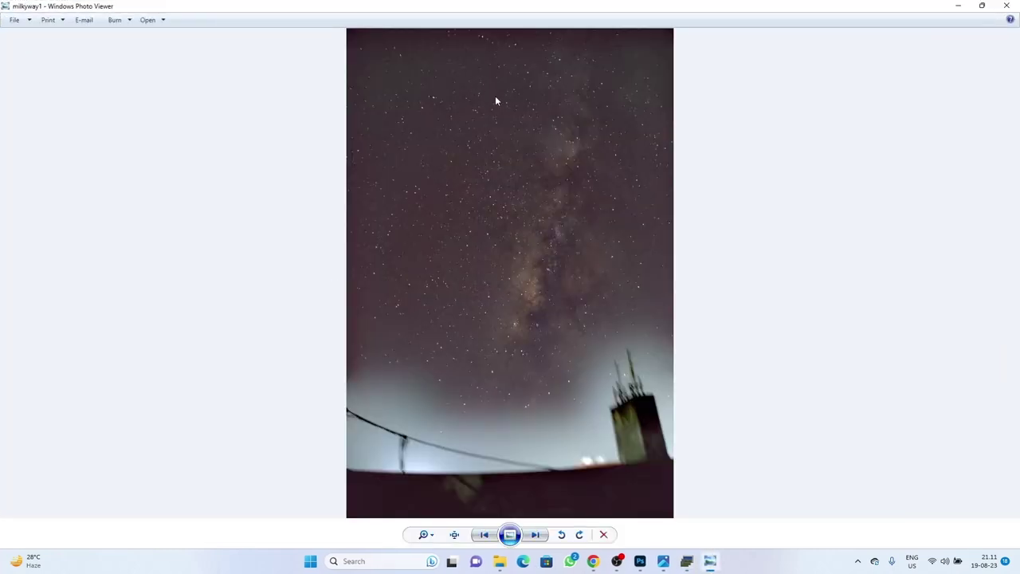
pyautogui.rightClick(460, 105)
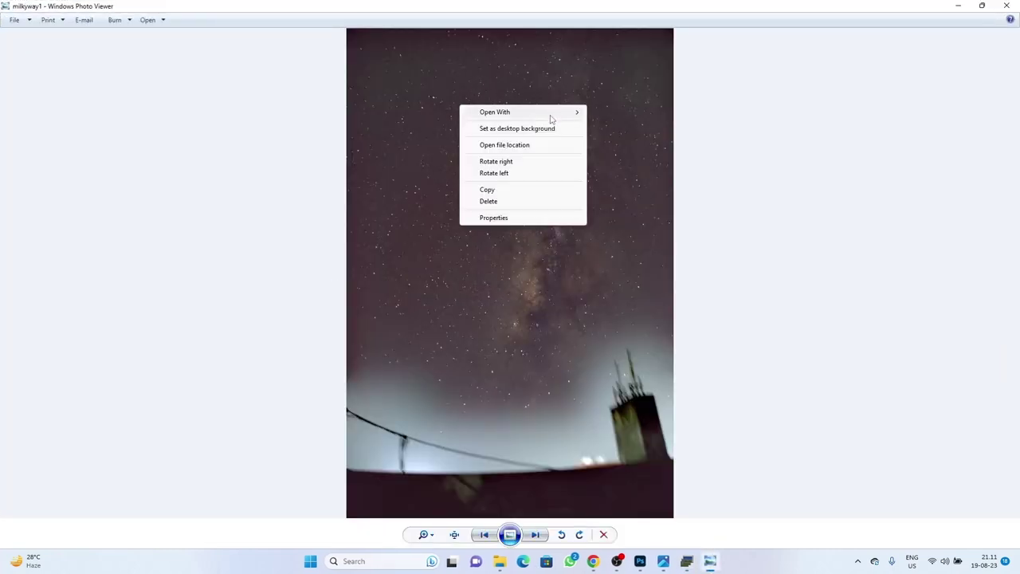
pyautogui.click(613, 111)
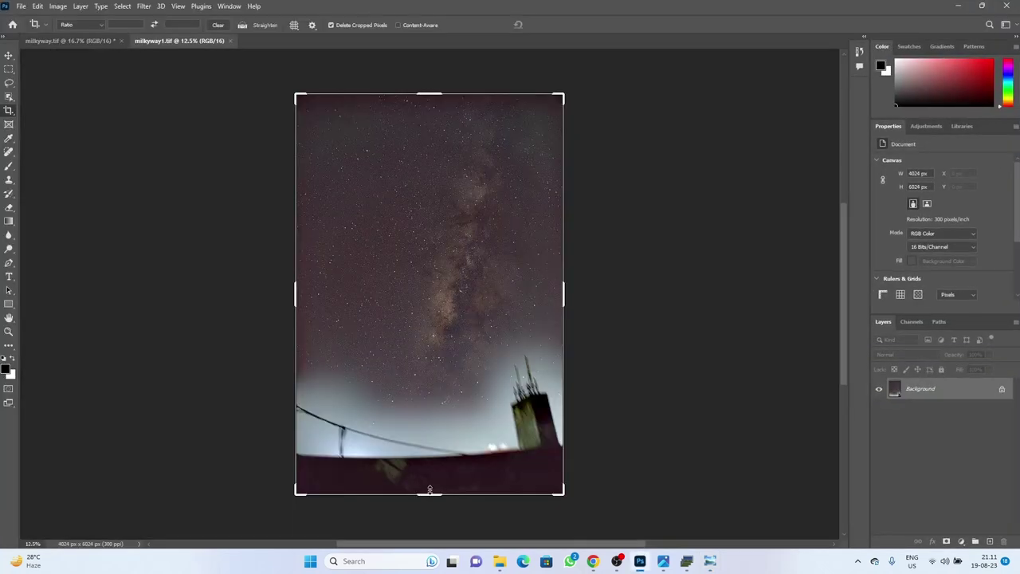
# Crop the image to about 3176 × 4552 px, trimming the wall and cable foreground and the side edges
pyautogui.moveTo(428, 494); pyautogui.dragTo(434, 444)
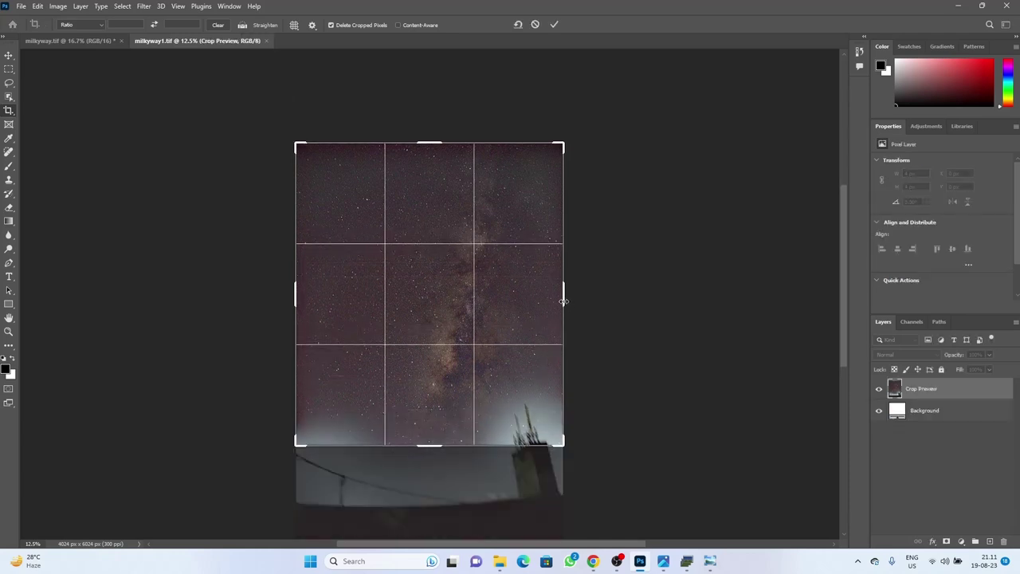
pyautogui.moveTo(294, 287); pyautogui.dragTo(323, 299)
pyautogui.press('Return')
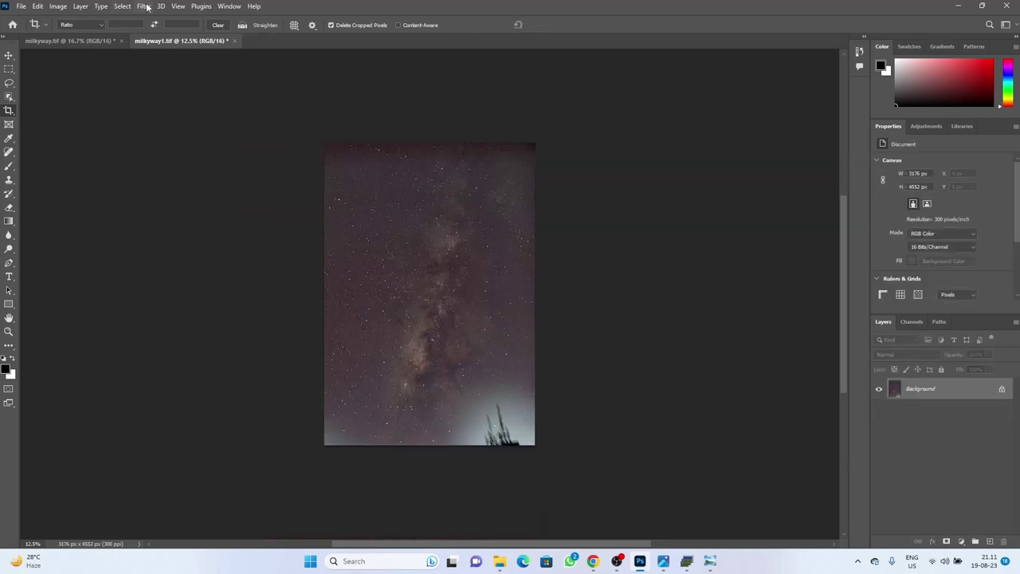
# Apply the Camera Raw Filter with Blacks +50, Shadows +36, Contrast +75 and Temperature -8
pyautogui.click(146, 7)
pyautogui.click(216, 88)
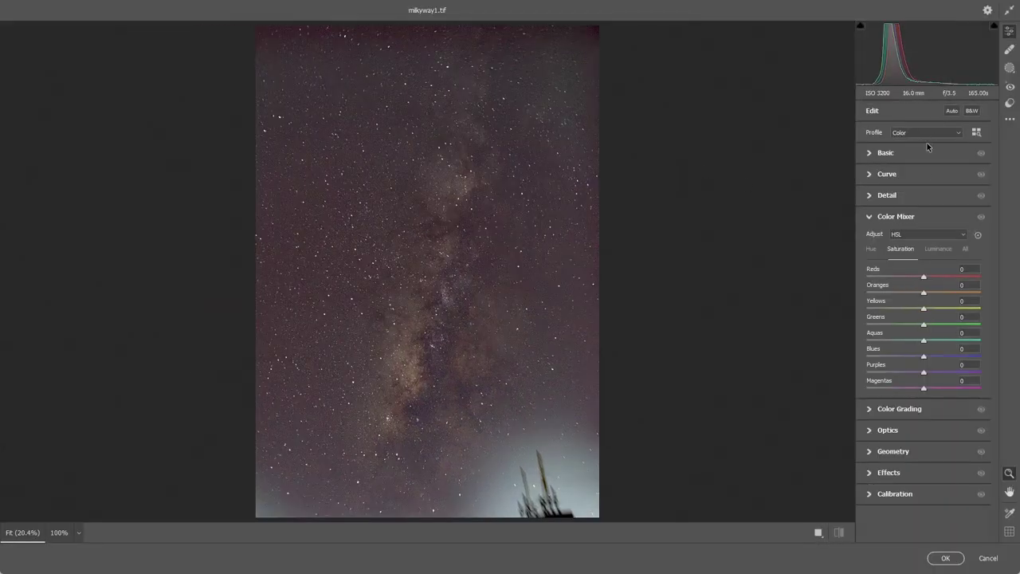
pyautogui.click(923, 153)
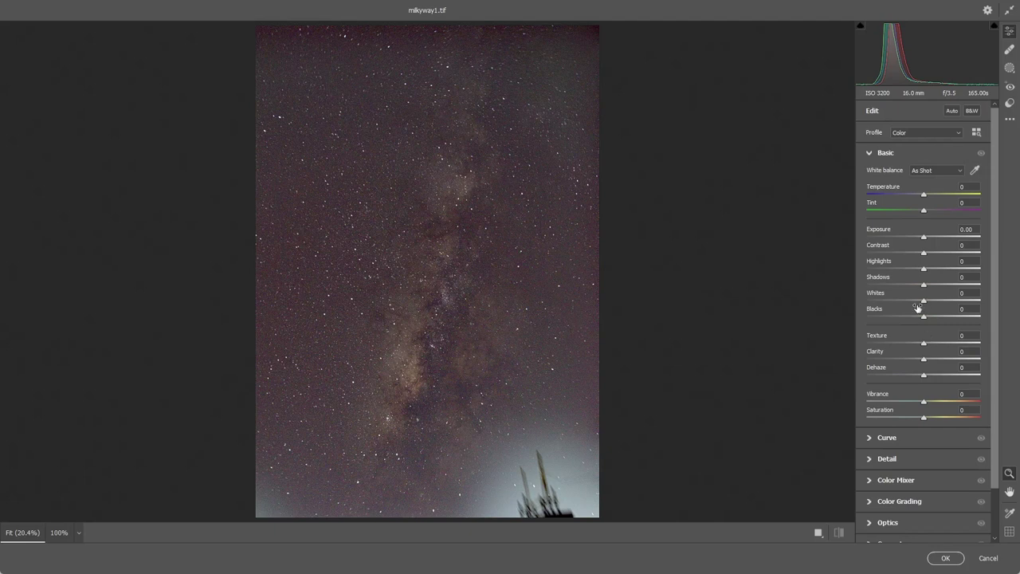
pyautogui.moveTo(923, 319); pyautogui.dragTo(951, 319)
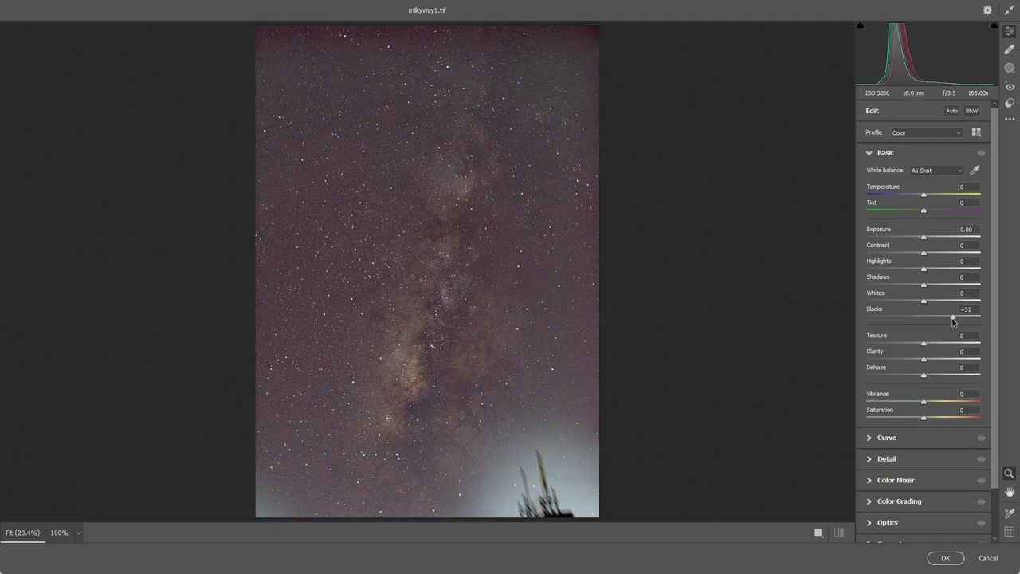
pyautogui.moveTo(925, 285); pyautogui.dragTo(966, 259)
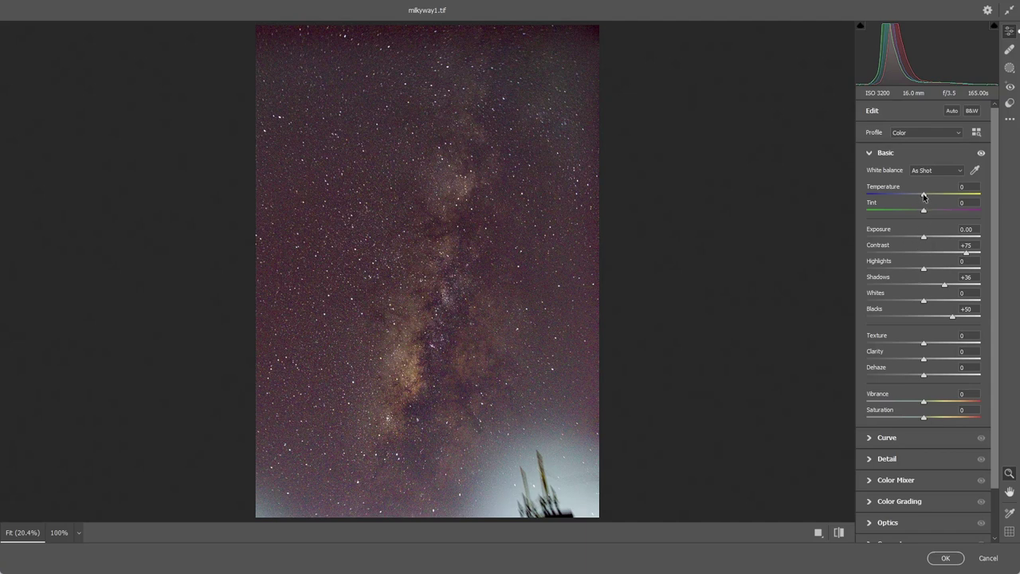
pyautogui.moveTo(924, 194); pyautogui.dragTo(920, 195)
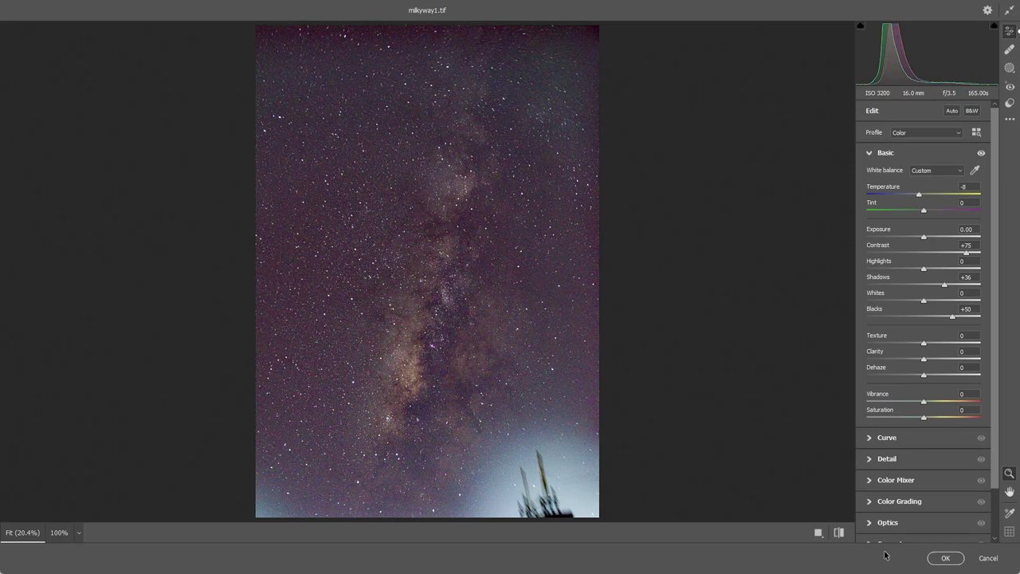
# Raise the Color Mixer luminance of Yellows to +47 and Oranges to +56
pyautogui.click(930, 480)
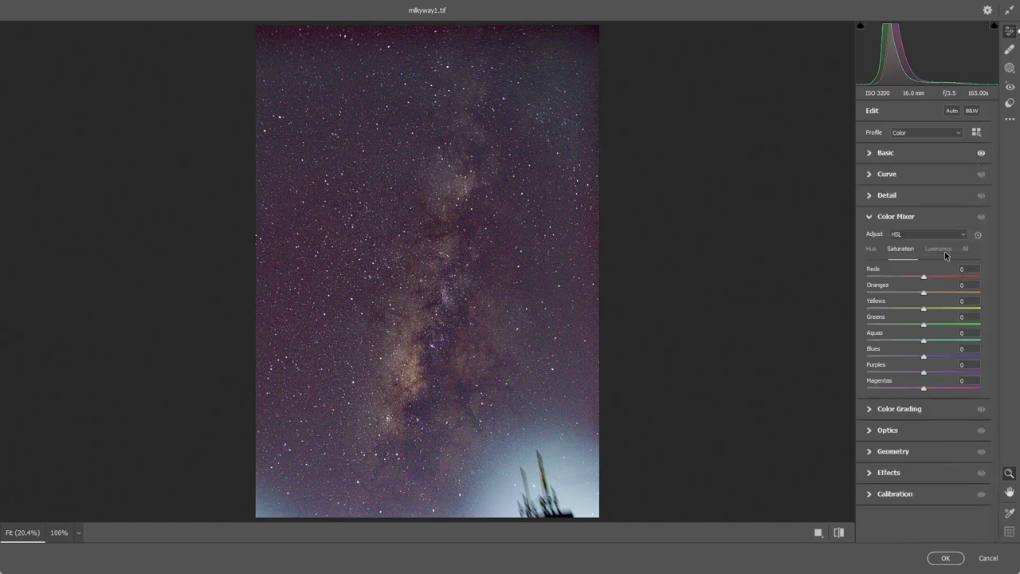
pyautogui.click(936, 250)
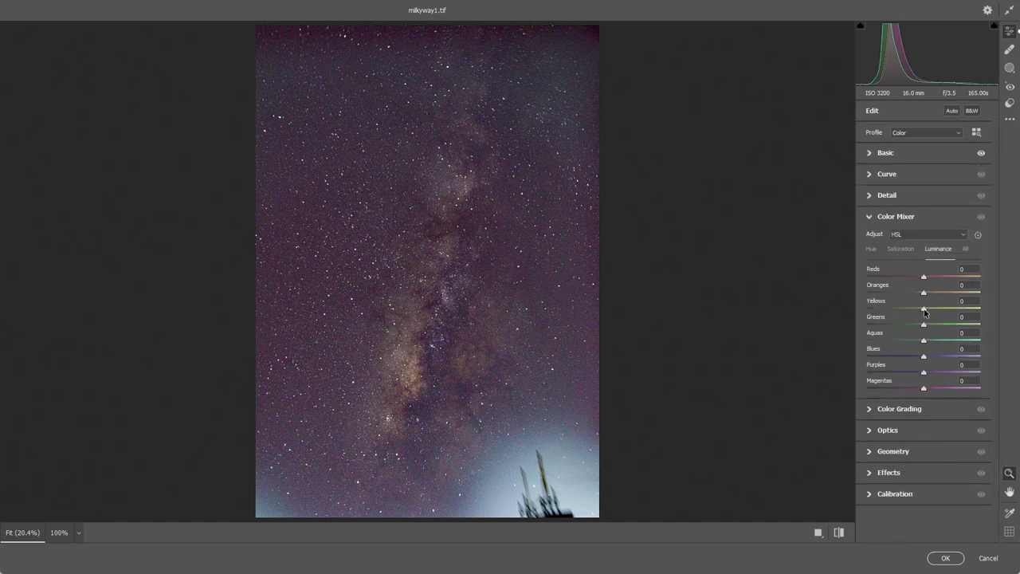
pyautogui.moveTo(924, 311); pyautogui.dragTo(950, 316)
pyautogui.moveTo(923, 293); pyautogui.dragTo(956, 294)
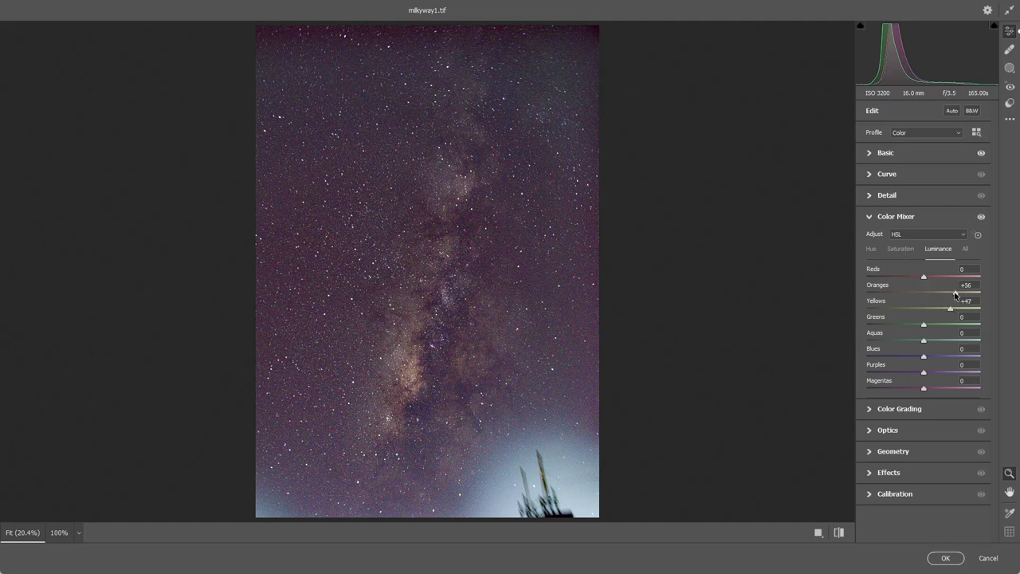
# Set the Color Mixer saturation to Yellows +65, Oranges +82 and Purples -99, and reduce the Magentas saturation
pyautogui.click(903, 249)
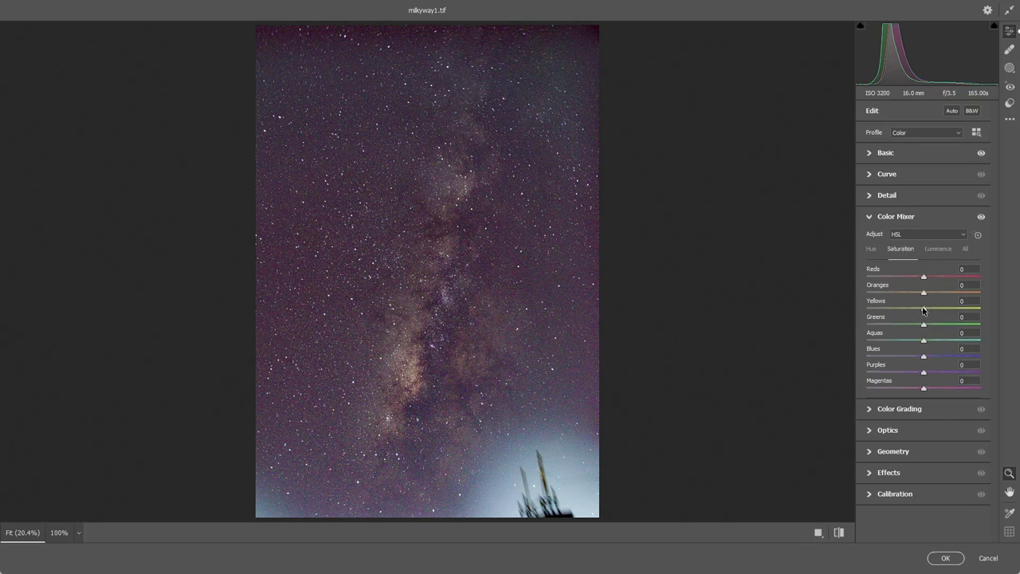
pyautogui.moveTo(924, 308); pyautogui.dragTo(957, 308)
pyautogui.moveTo(959, 296); pyautogui.dragTo(970, 294)
pyautogui.moveTo(924, 372); pyautogui.dragTo(868, 374)
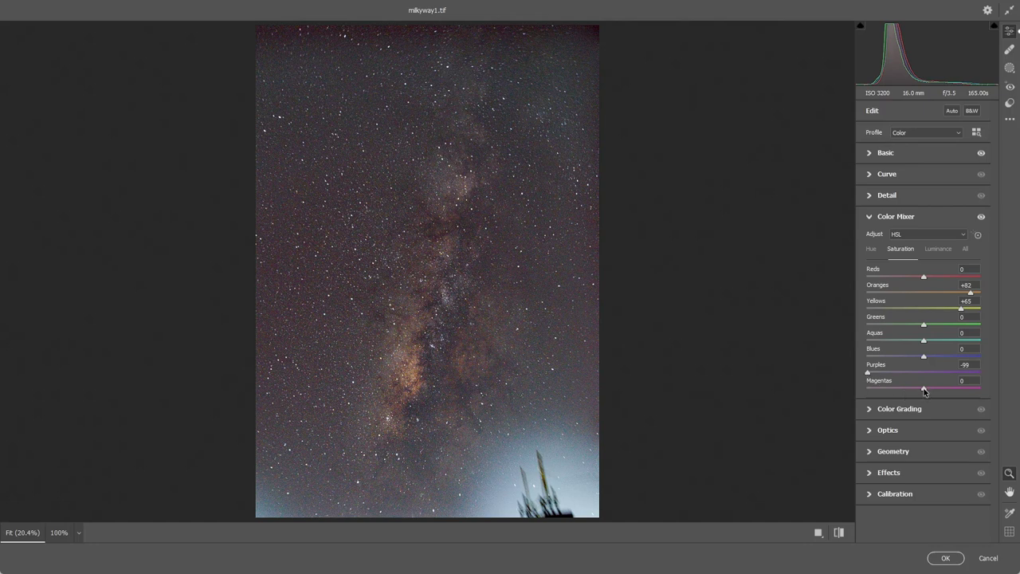
pyautogui.moveTo(925, 390); pyautogui.dragTo(901, 395)
# Lower the Color Mixer luminance of Purples and Magentas slightly and return to the Basic adjustments
pyautogui.click(940, 249)
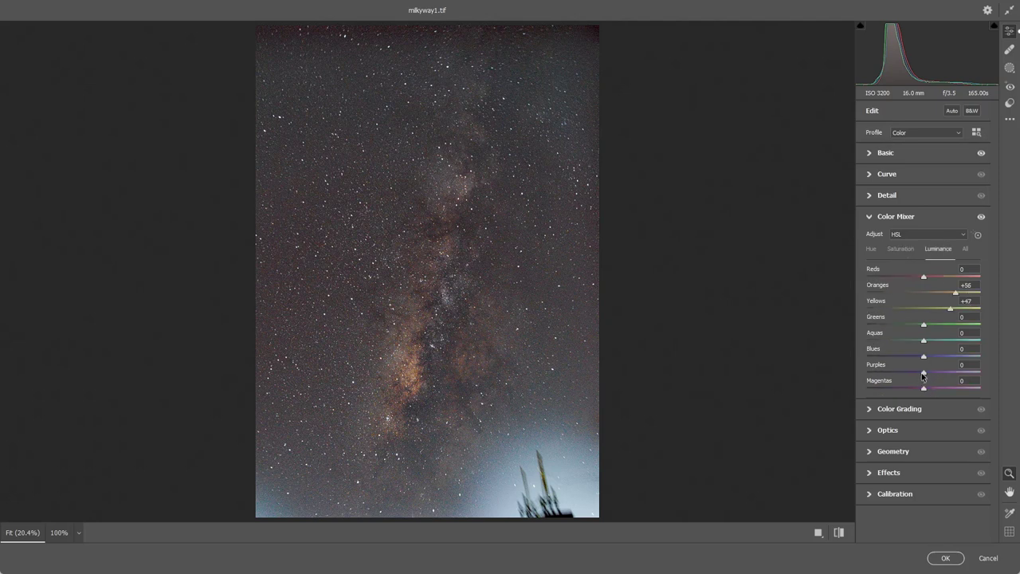
pyautogui.moveTo(923, 374); pyautogui.dragTo(910, 396)
pyautogui.click(924, 160)
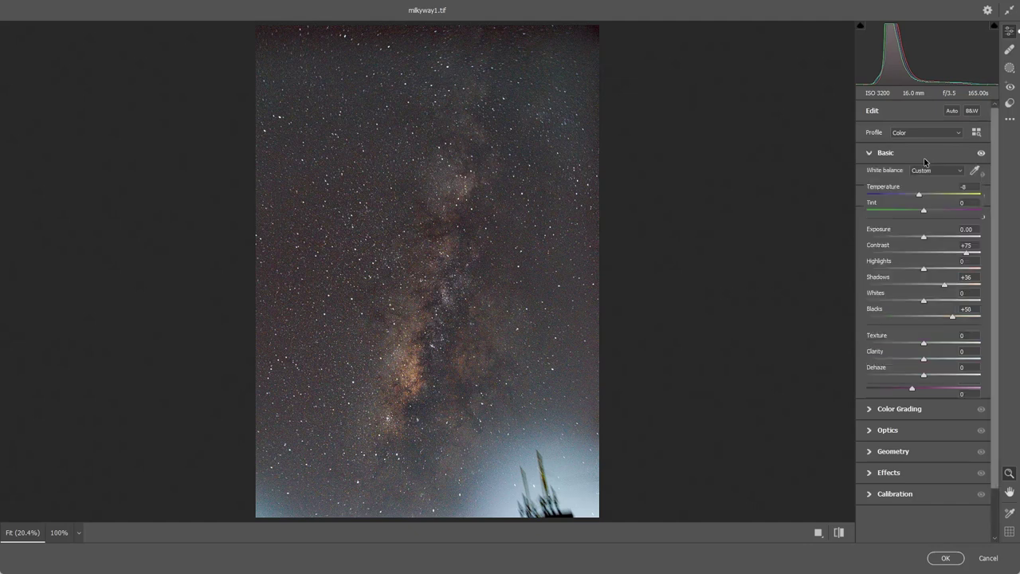
# Create a new brush mask with Blacks at -69 and Shadows at -63
pyautogui.click(1009, 70)
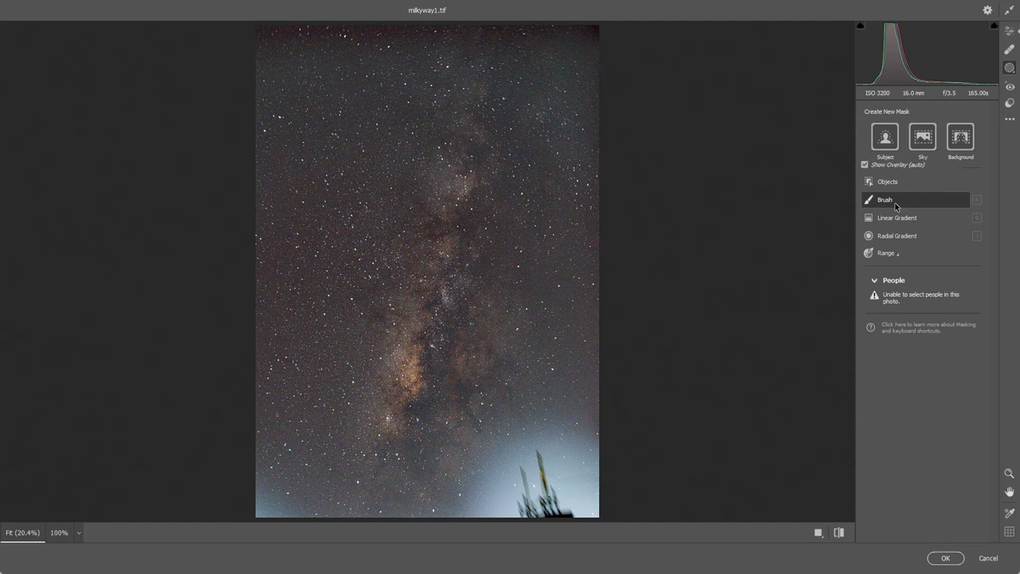
pyautogui.click(895, 203)
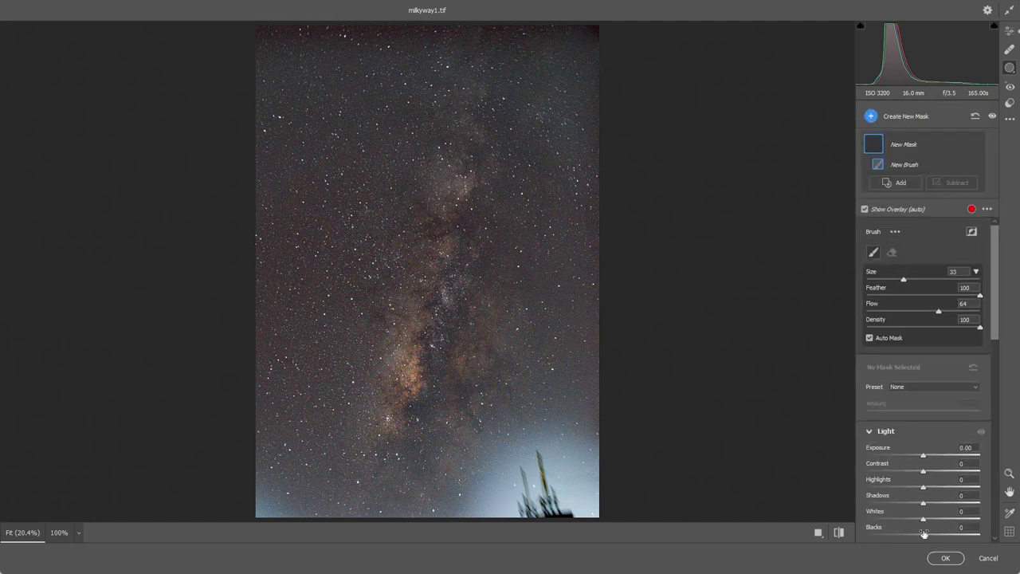
pyautogui.moveTo(923, 536); pyautogui.dragTo(883, 536)
pyautogui.moveTo(923, 503); pyautogui.dragTo(887, 505)
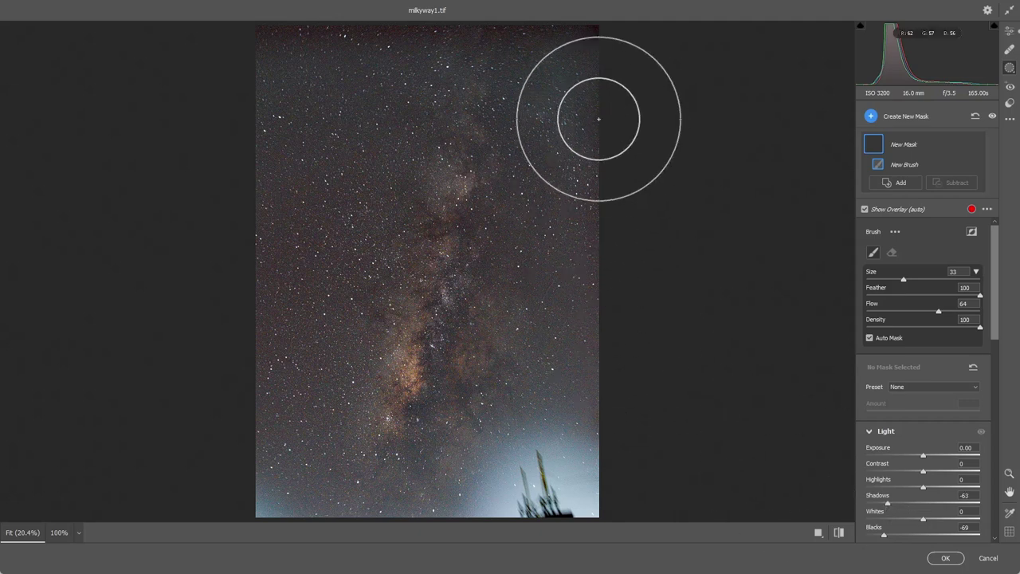
# Reduce the mask brush size to 19 and paint over the sky on both sides of the Milky Way to darken it
pyautogui.click(588, 112)
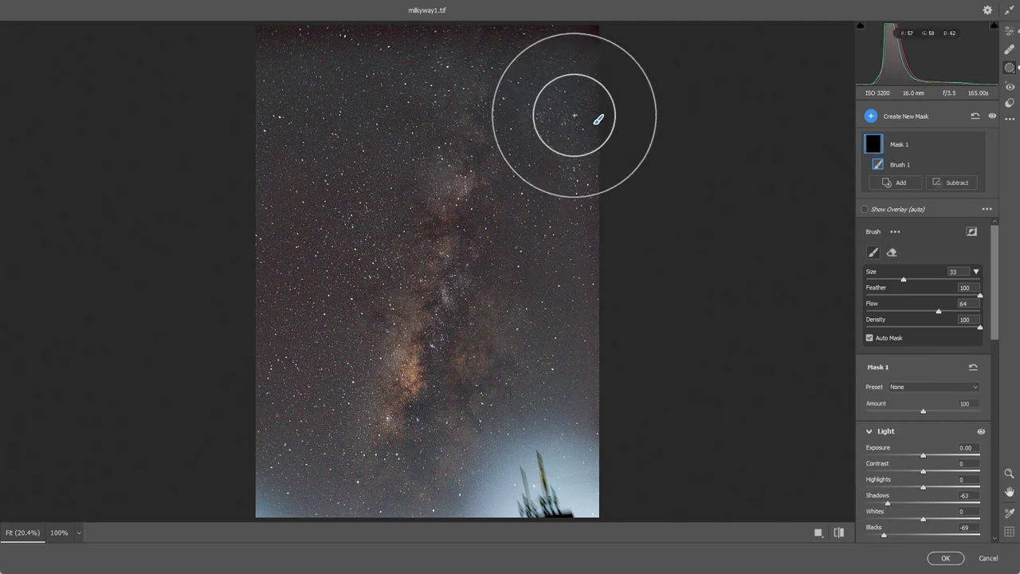
pyautogui.click(905, 279)
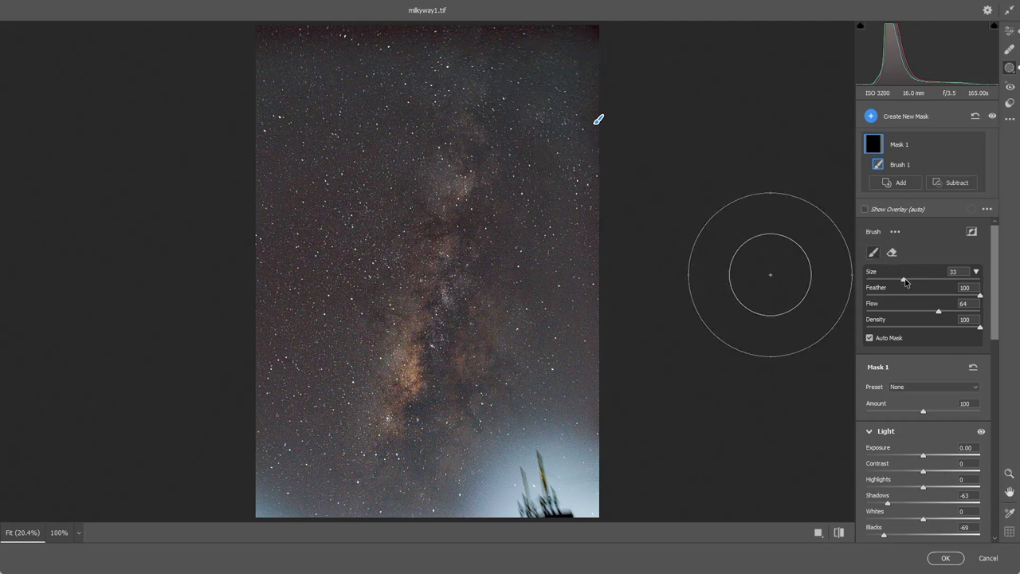
pyautogui.moveTo(906, 280); pyautogui.dragTo(886, 280)
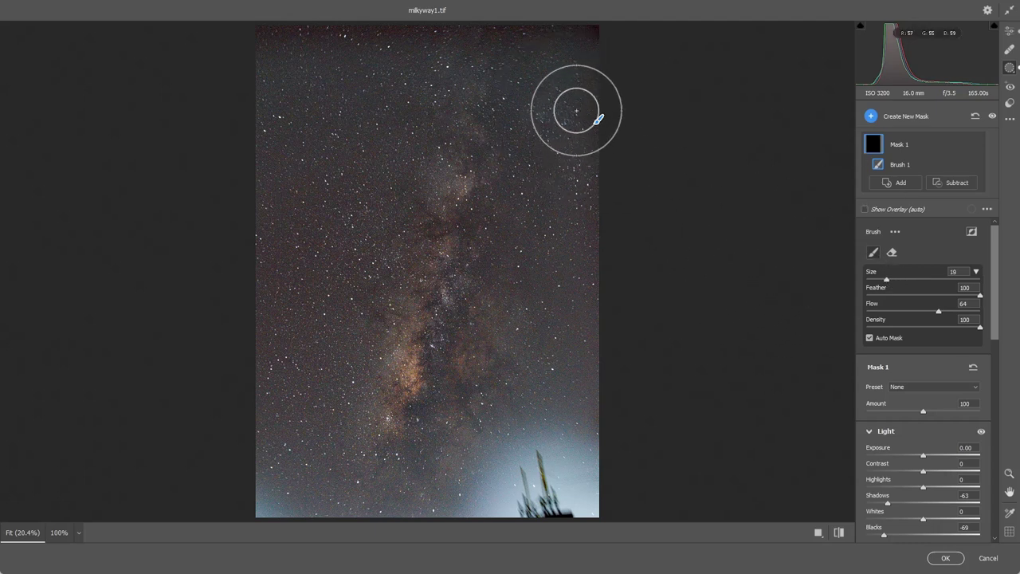
pyautogui.moveTo(576, 110)
pyautogui.mouseDown()
pyautogui.moveTo(566, 95)
pyautogui.moveTo(560, 216)
pyautogui.moveTo(565, 84)
pyautogui.moveTo(579, 164)
pyautogui.moveTo(565, 371)
pyautogui.moveTo(542, 359)
pyautogui.moveTo(540, 392)
pyautogui.moveTo(565, 330)
pyautogui.moveTo(556, 421)
pyautogui.moveTo(507, 483)
pyautogui.moveTo(550, 467)
pyautogui.moveTo(553, 358)
pyautogui.moveTo(486, 496)
pyautogui.moveTo(584, 329)
pyautogui.moveTo(595, 386)
pyautogui.mouseUp()
pyautogui.moveTo(597, 152)
pyautogui.mouseDown()
pyautogui.moveTo(581, 51)
pyautogui.moveTo(576, 71)
pyautogui.moveTo(579, 25)
pyautogui.mouseUp()
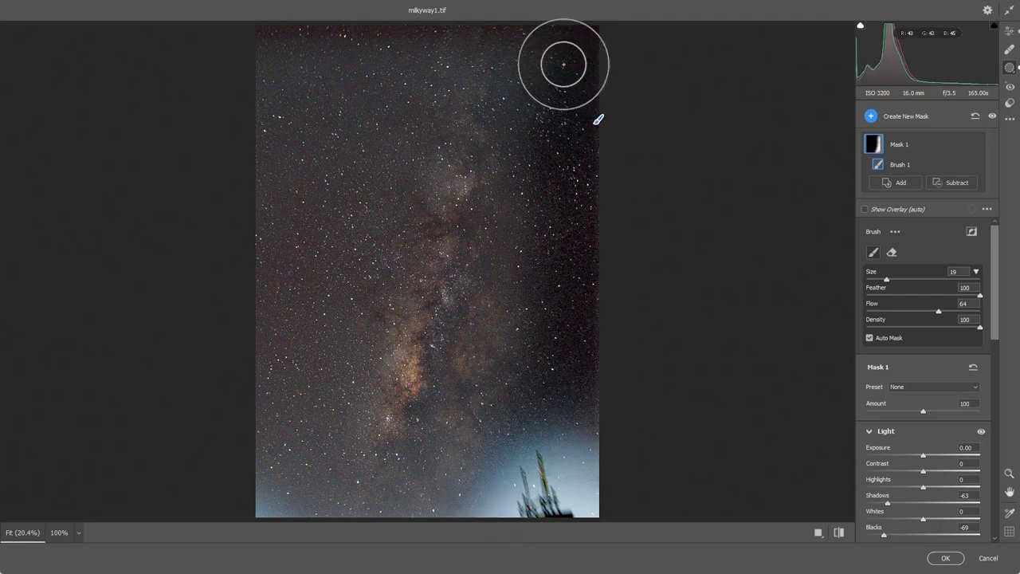
pyautogui.moveTo(372, 131)
pyautogui.mouseDown()
pyautogui.moveTo(371, 53)
pyautogui.moveTo(314, 137)
pyautogui.moveTo(313, 56)
pyautogui.moveTo(289, 87)
pyautogui.moveTo(276, 84)
pyautogui.moveTo(338, 153)
pyautogui.moveTo(365, 149)
pyautogui.moveTo(370, 203)
pyautogui.moveTo(322, 172)
pyautogui.moveTo(294, 308)
pyautogui.moveTo(323, 158)
pyautogui.moveTo(289, 344)
pyautogui.moveTo(341, 186)
pyautogui.moveTo(308, 339)
pyautogui.moveTo(292, 307)
pyautogui.moveTo(284, 216)
pyautogui.moveTo(263, 438)
pyautogui.moveTo(311, 298)
pyautogui.moveTo(305, 426)
pyautogui.moveTo(344, 225)
pyautogui.moveTo(344, 285)
pyautogui.moveTo(327, 322)
pyautogui.moveTo(336, 366)
pyautogui.moveTo(309, 398)
pyautogui.moveTo(302, 458)
pyautogui.moveTo(311, 431)
pyautogui.moveTo(347, 412)
pyautogui.moveTo(341, 505)
pyautogui.moveTo(284, 325)
pyautogui.moveTo(368, 100)
pyautogui.mouseUp()
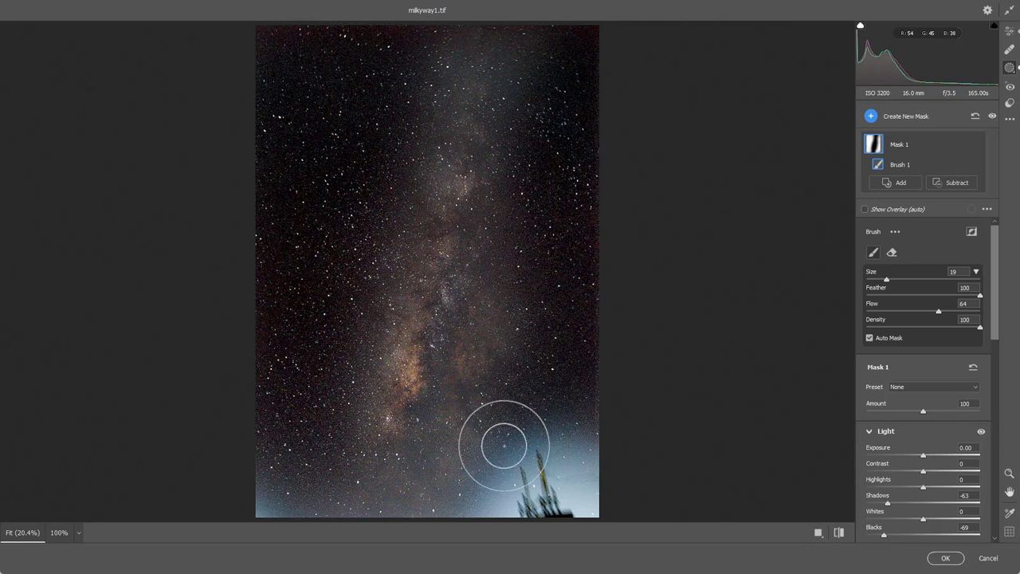
# Paint the darkening mask over the lower sky and along the upper Milky Way, and apply the Camera Raw edits
pyautogui.moveTo(504, 444)
pyautogui.mouseDown()
pyautogui.moveTo(398, 519)
pyautogui.moveTo(485, 425)
pyautogui.moveTo(389, 498)
pyautogui.moveTo(337, 424)
pyautogui.moveTo(343, 387)
pyautogui.moveTo(305, 401)
pyautogui.moveTo(297, 507)
pyautogui.mouseUp()
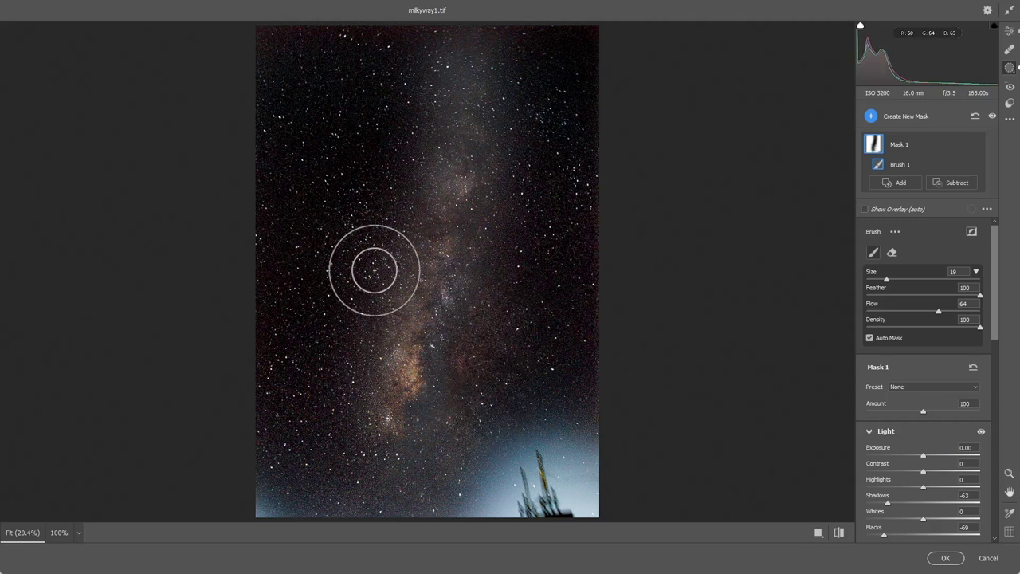
pyautogui.moveTo(446, 191)
pyautogui.mouseDown()
pyautogui.moveTo(485, 96)
pyautogui.moveTo(457, 173)
pyautogui.moveTo(449, 91)
pyautogui.mouseUp()
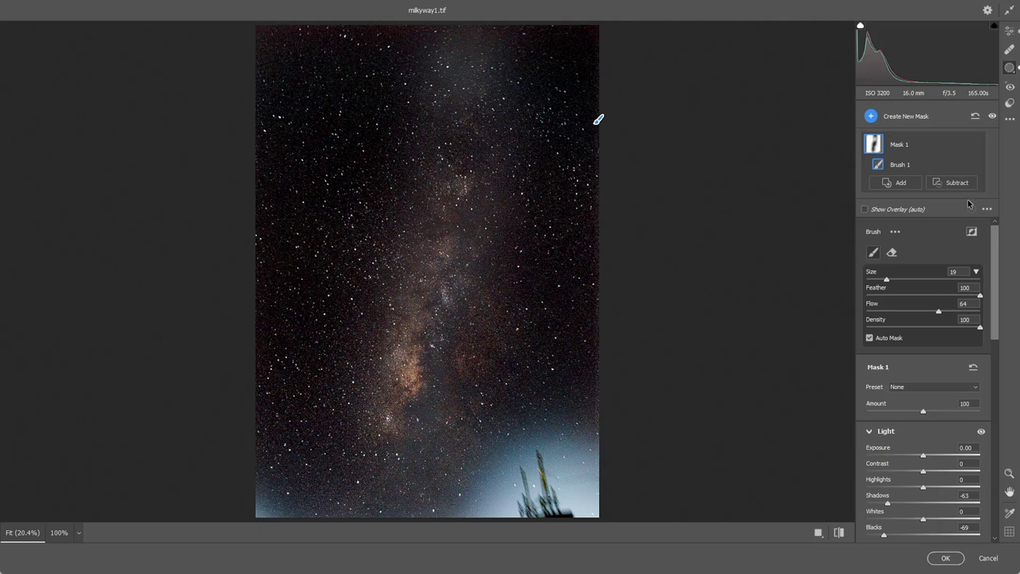
pyautogui.click(940, 558)
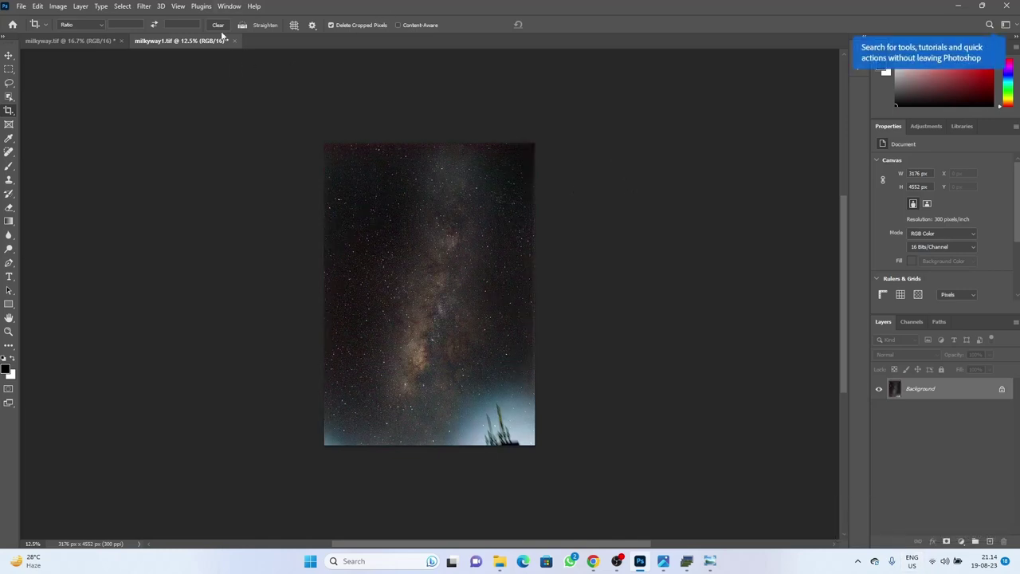
# Run Topaz DeNoise AI on milkyway1.tif, compare the preview with the original, and apply the Severe Noise model
pyautogui.click(145, 10)
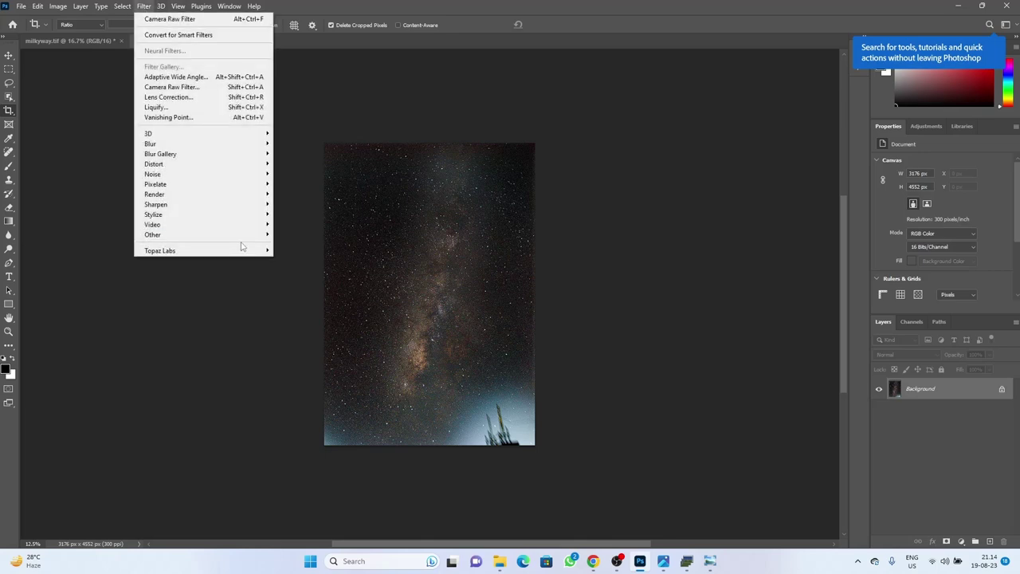
pyautogui.moveTo(243, 252)
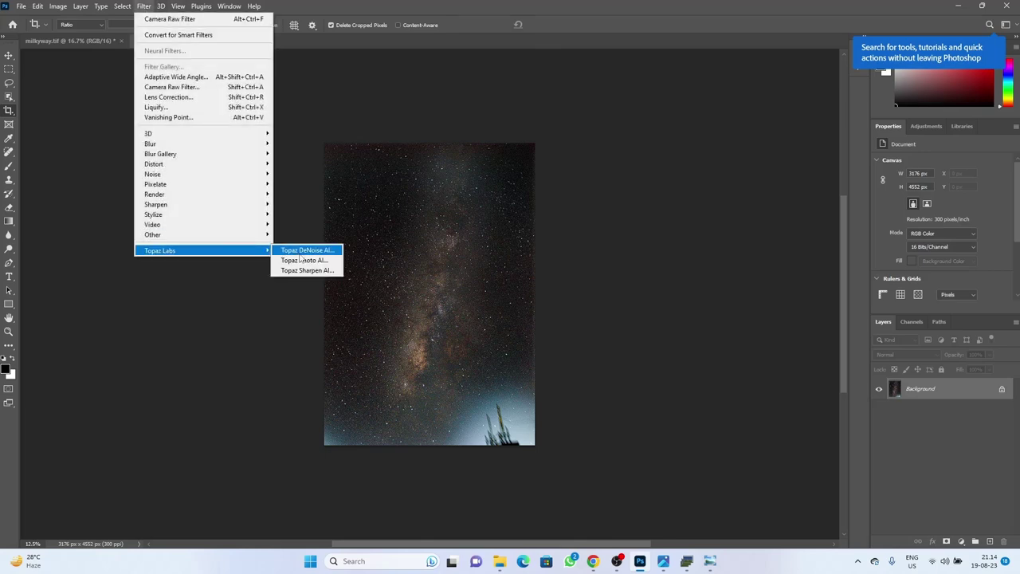
pyautogui.click(300, 260)
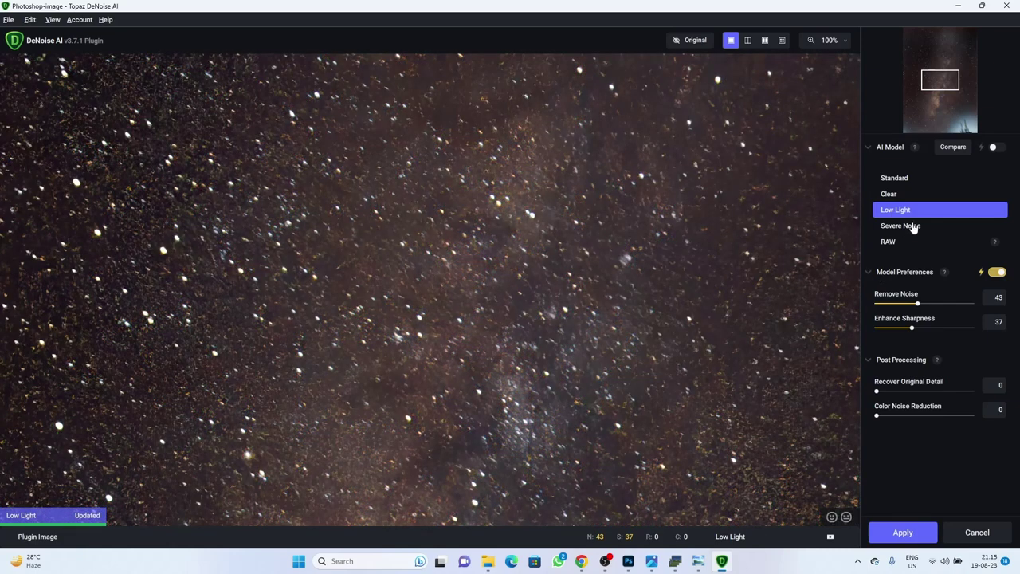
pyautogui.click(701, 41)
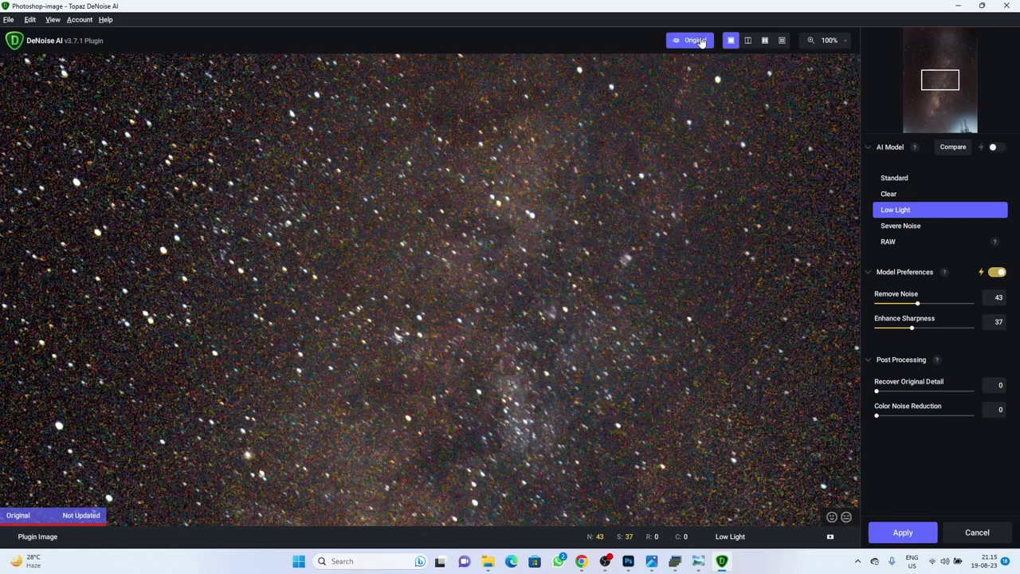
pyautogui.click(700, 42)
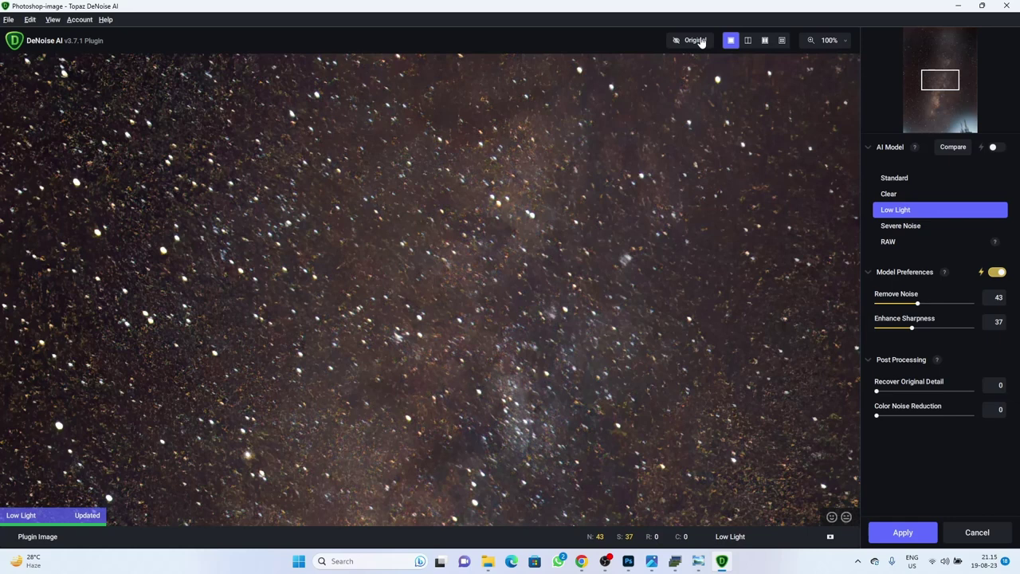
pyautogui.click(929, 231)
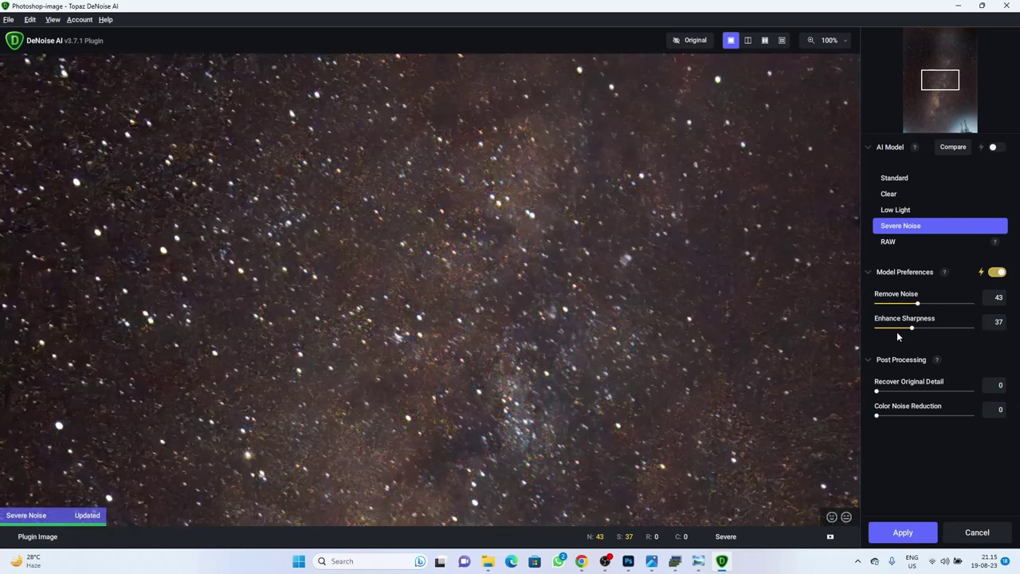
pyautogui.click(898, 531)
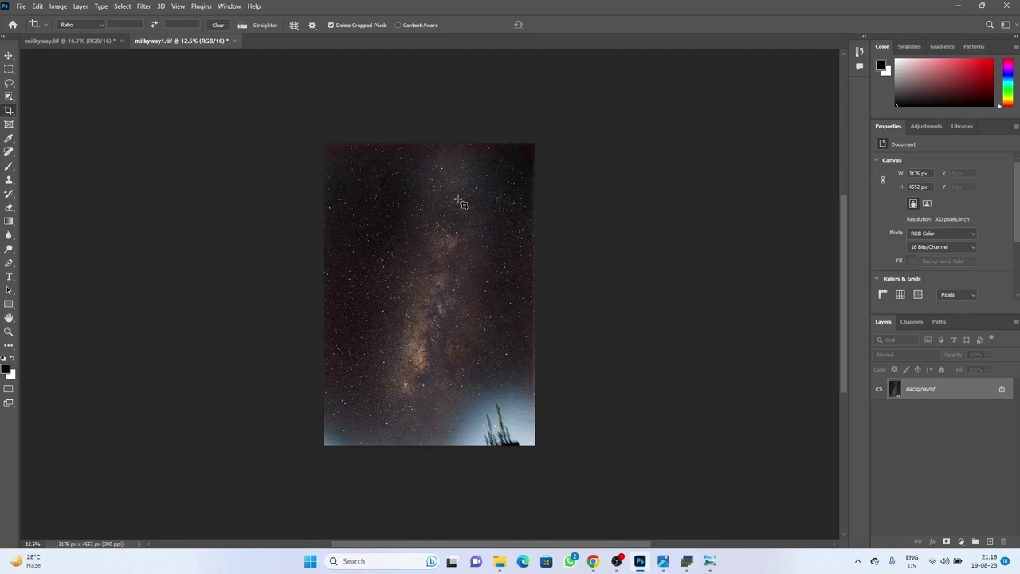
# Compare the finished milkyway.tif and milkyway1.tif images by switching between the two documents
pyautogui.click(67, 41)
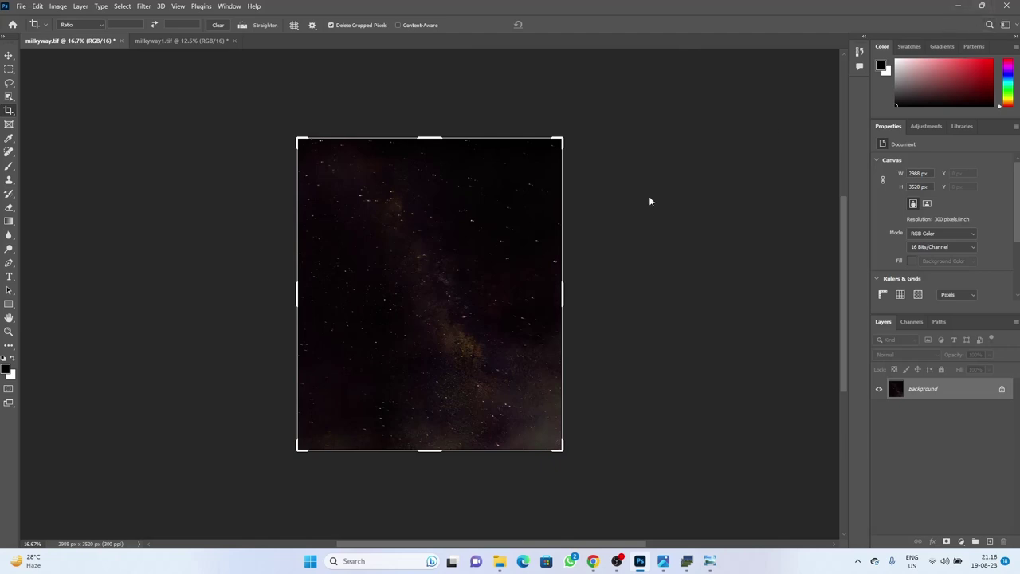
pyautogui.click(196, 42)
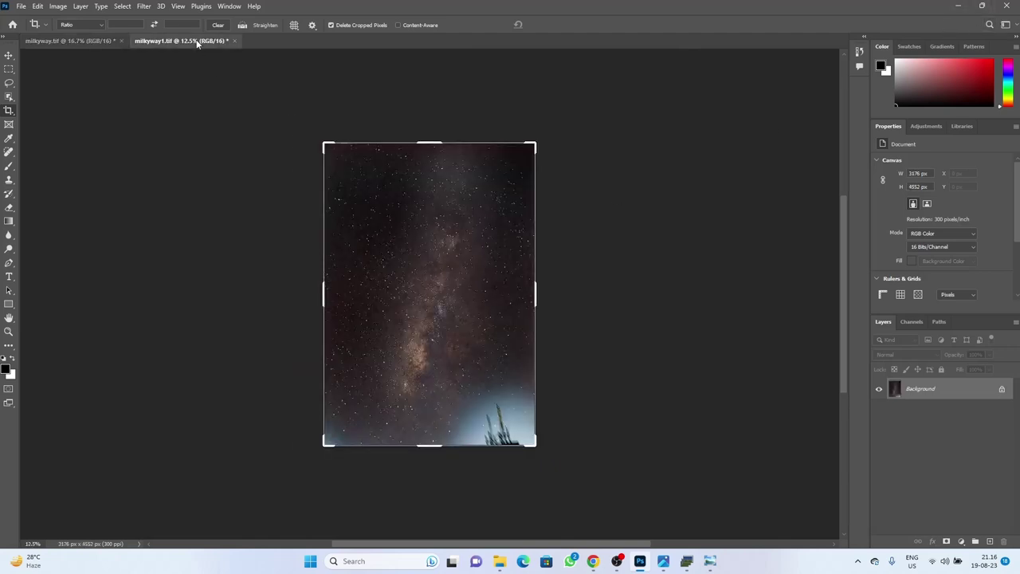
pyautogui.click(69, 43)
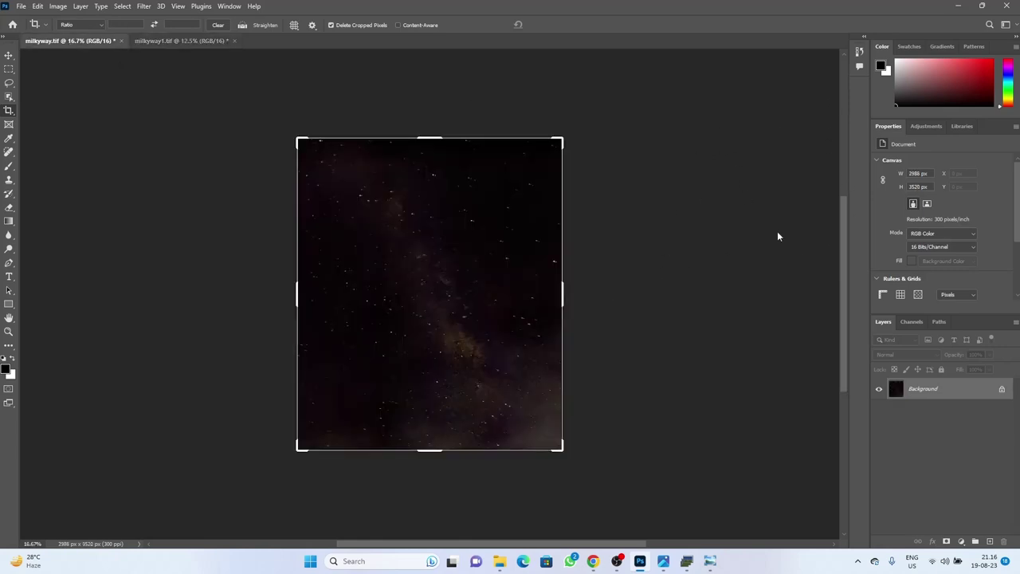
# Minimize Photoshop, close the milkyway1 photo preview, and exit Sequator without saving the project
pyautogui.click(957, 9)
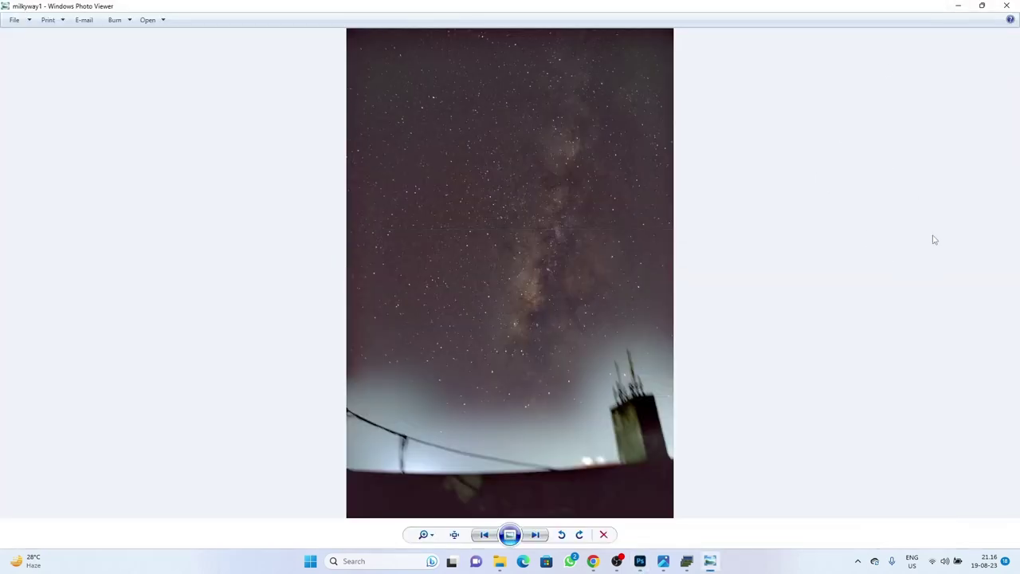
pyautogui.click(1008, 6)
pyautogui.click(1008, 6)
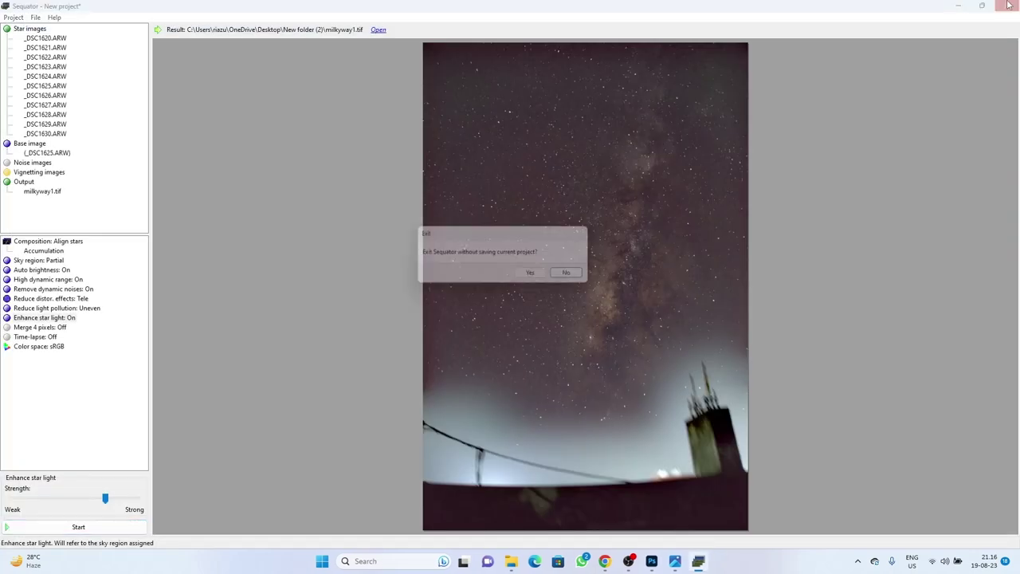
pyautogui.click(538, 276)
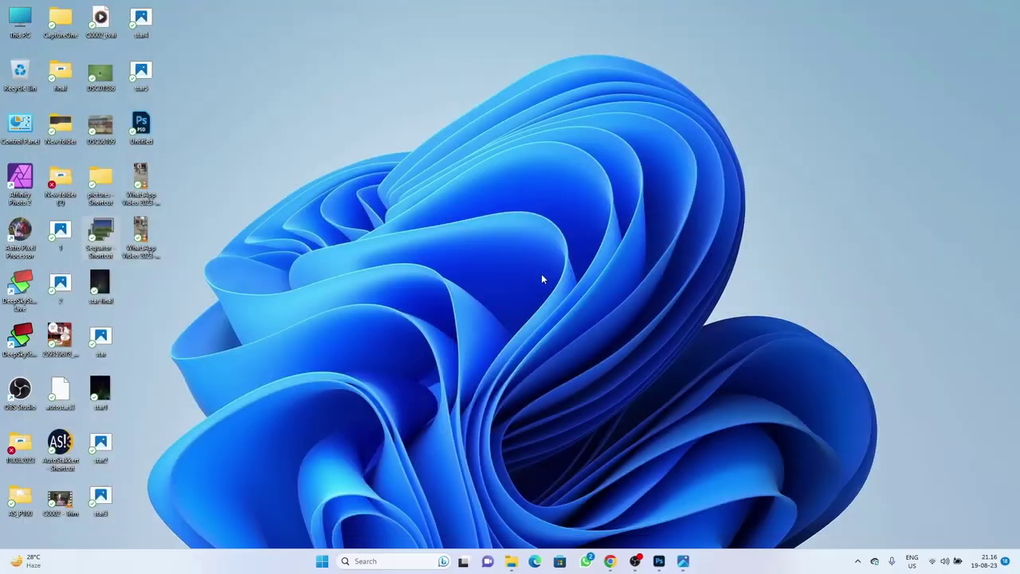